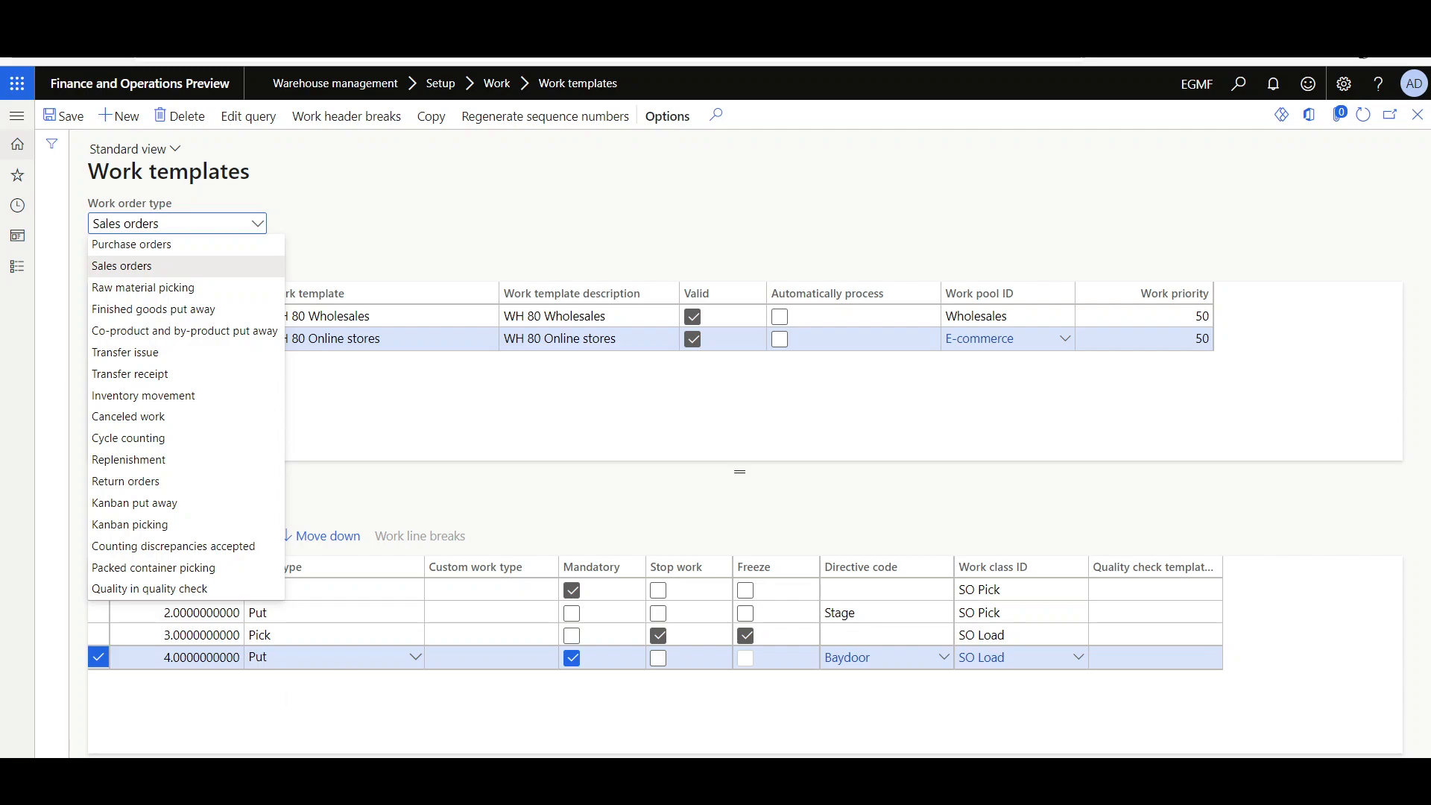
Review the pick and put lines of the WH 80 Online stores work template for sales orders.
{"action": "left_click", "coordinate": [376, 420]}
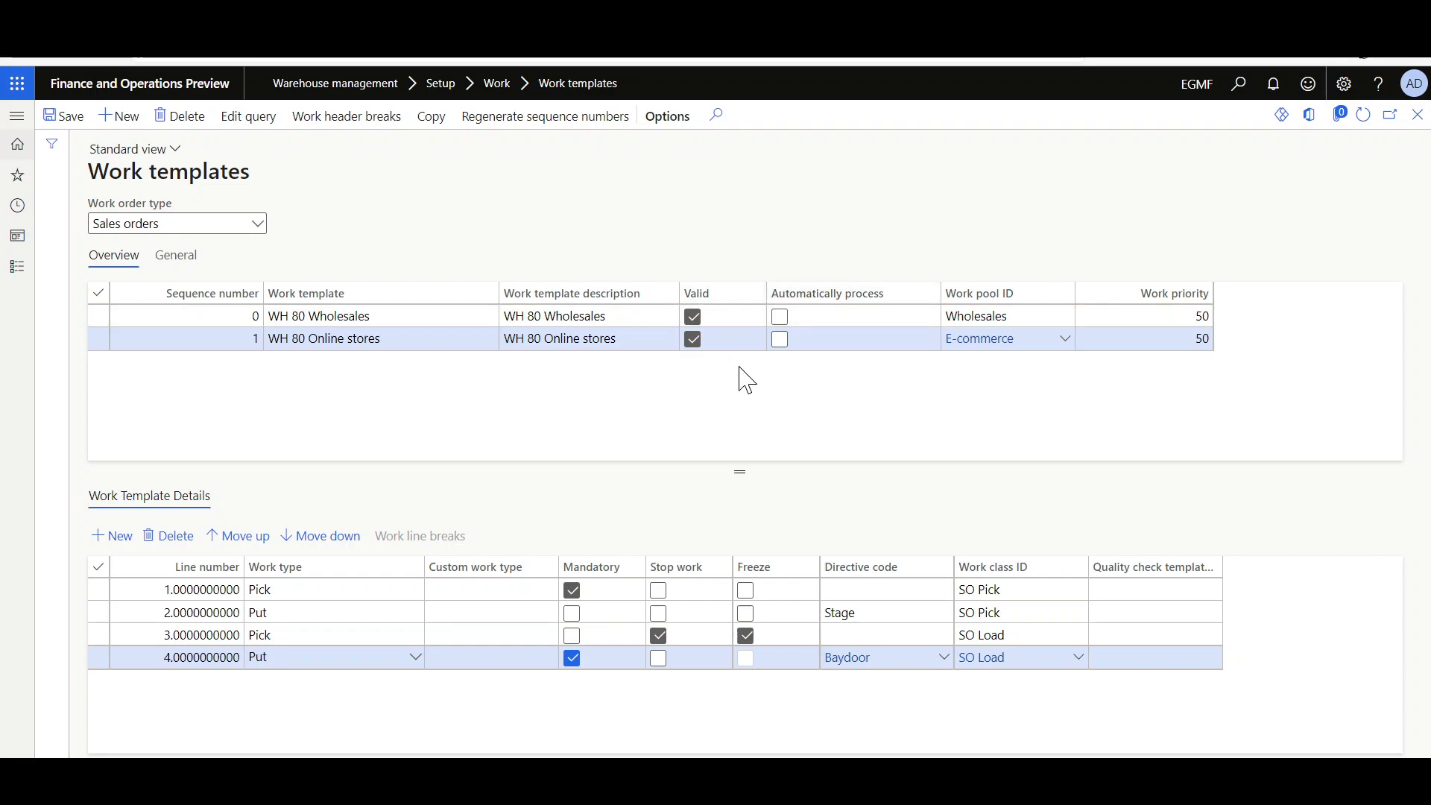
{"action": "mouse_move", "coordinate": [856, 312]}
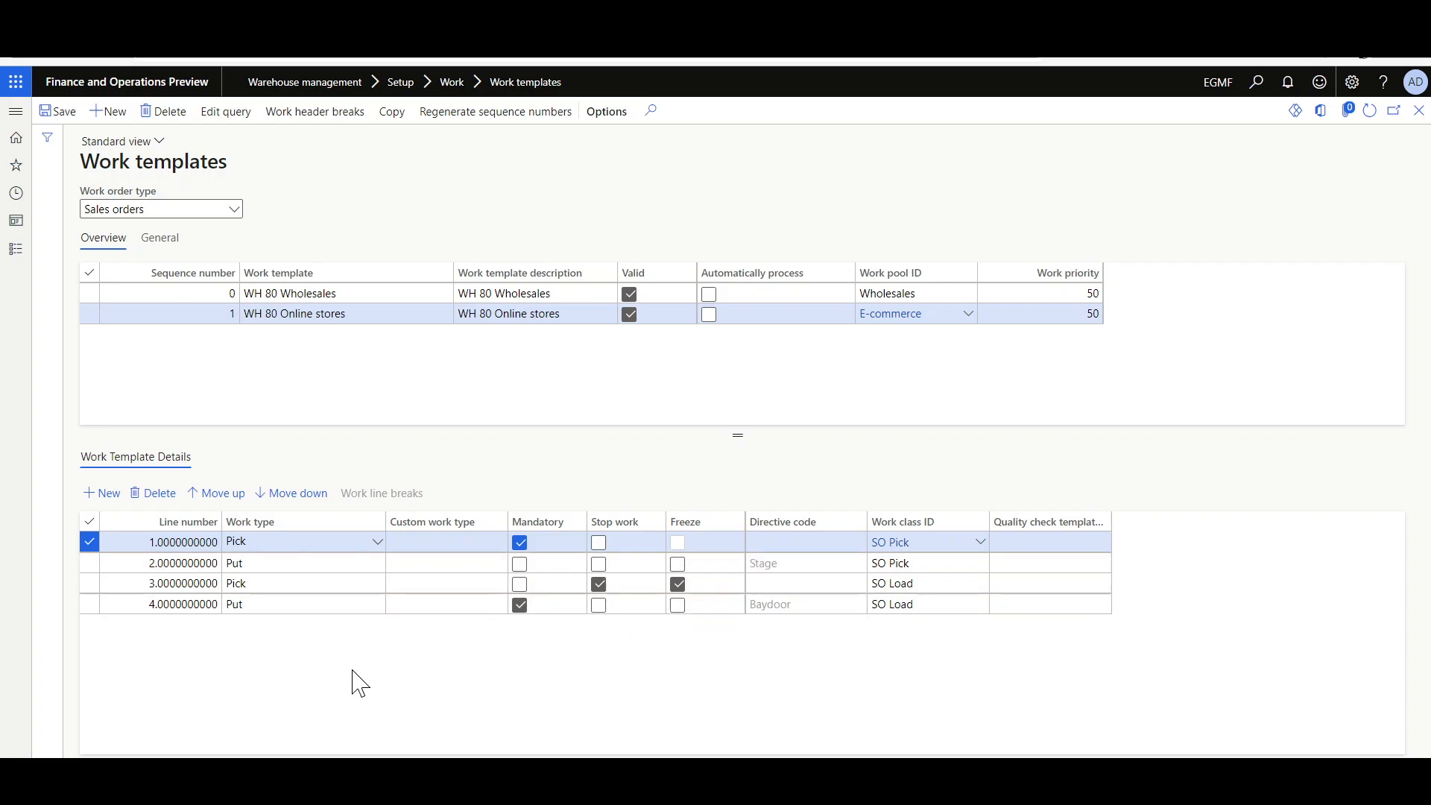
{"action": "key", "text": "Down"}
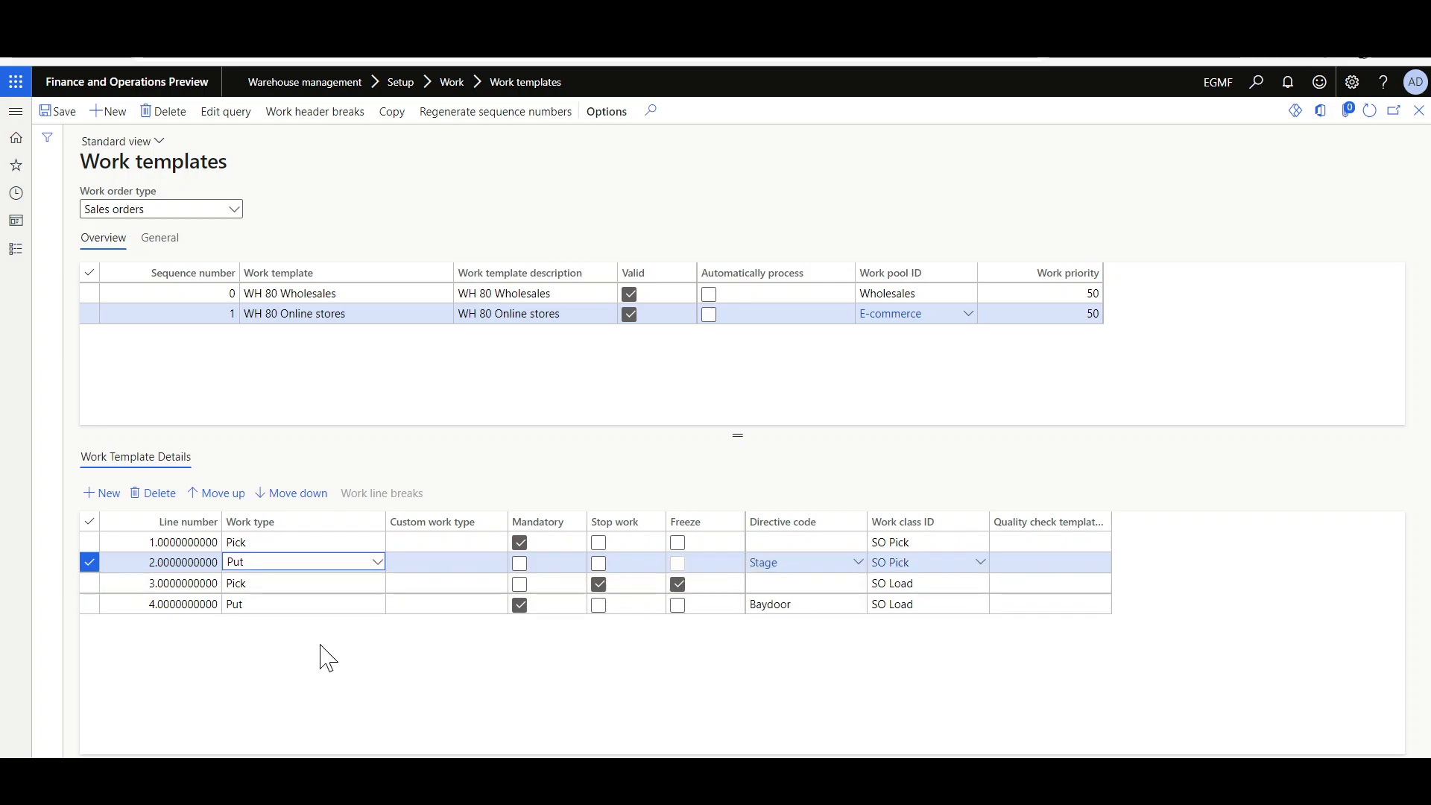
{"action": "key", "text": "Down"}
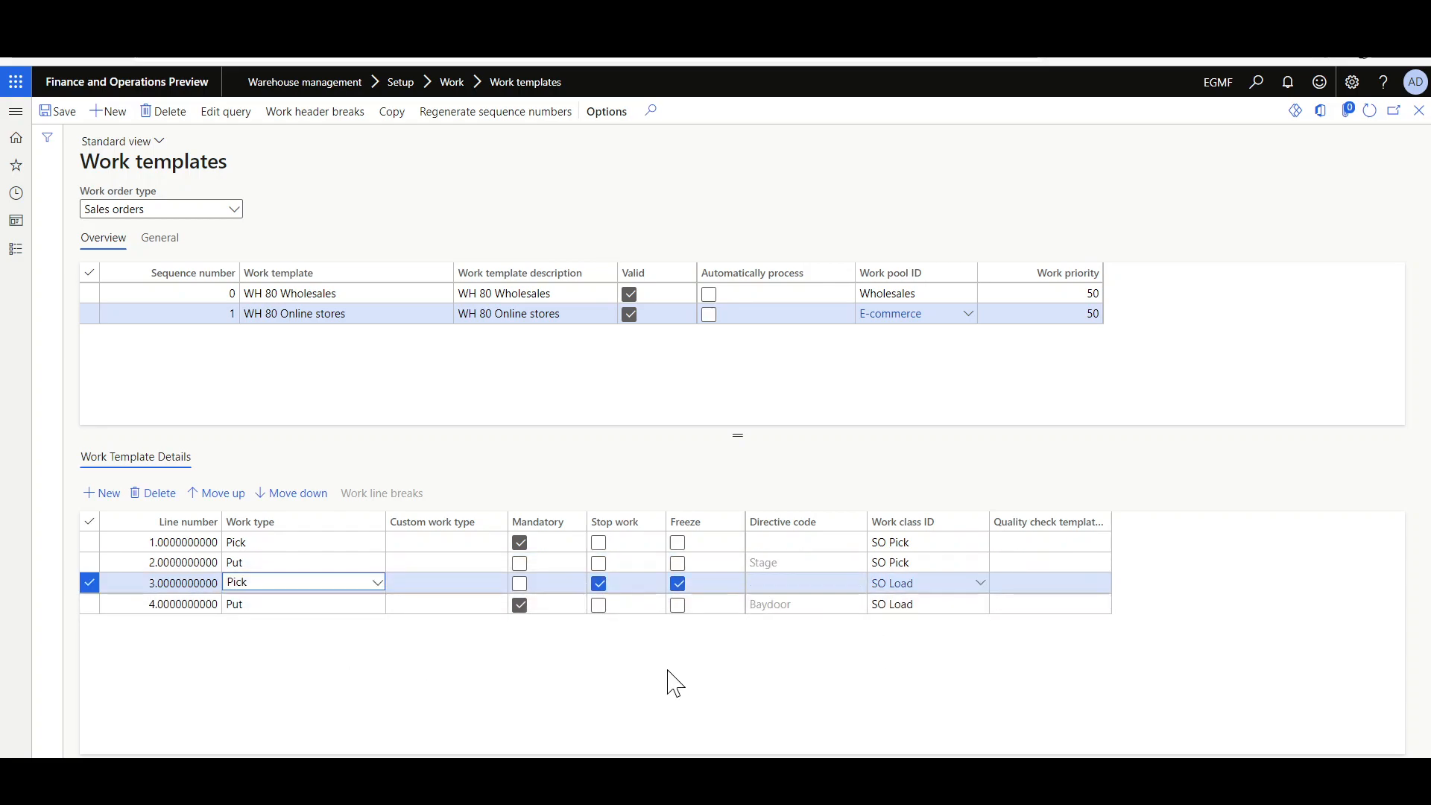
{"action": "key", "text": "Down"}
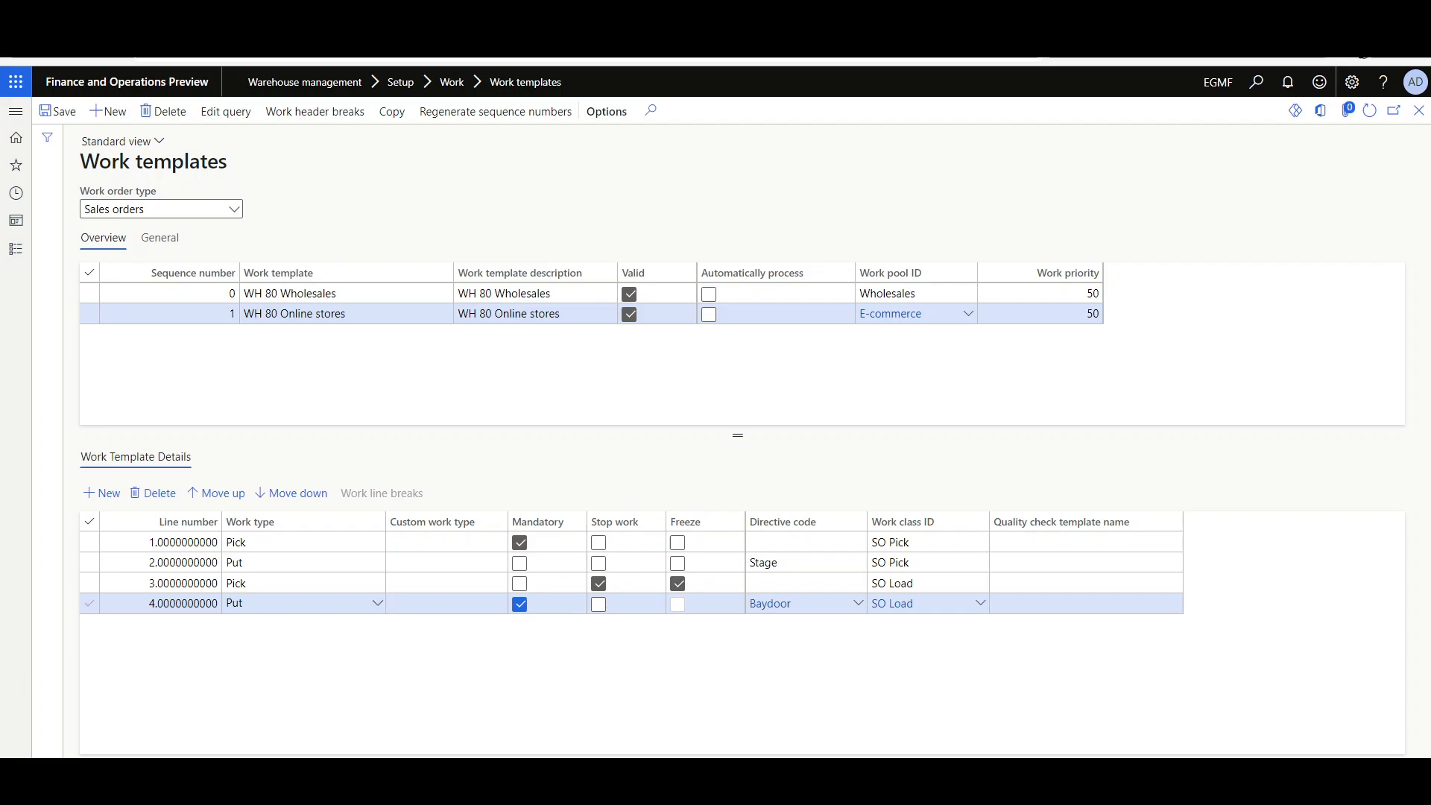
Examine the available work types for the final Put line, keeping Put as the selection.
{"action": "left_click", "coordinate": [378, 603]}
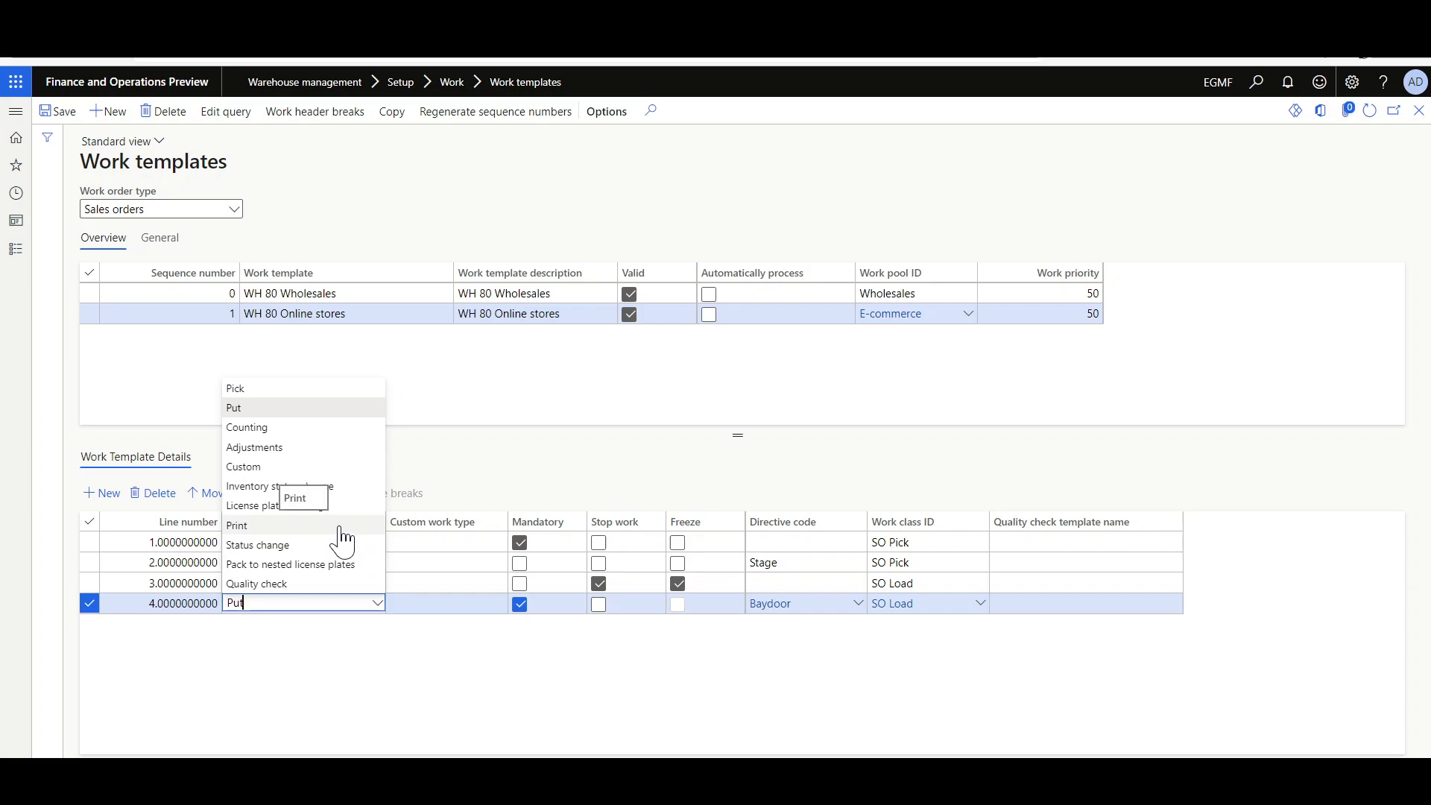
{"action": "left_click", "coordinate": [357, 675]}
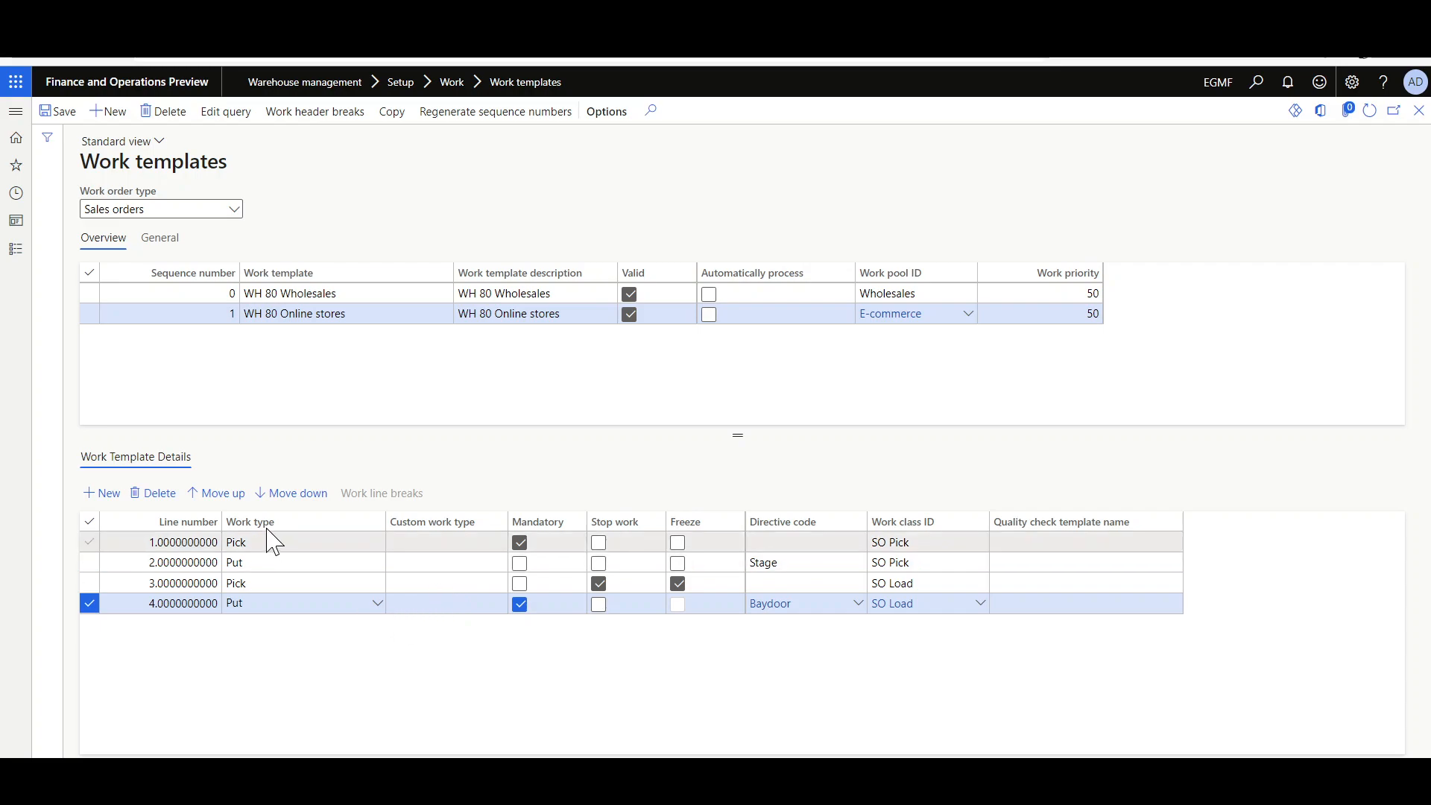
{"action": "left_click", "coordinate": [377, 603]}
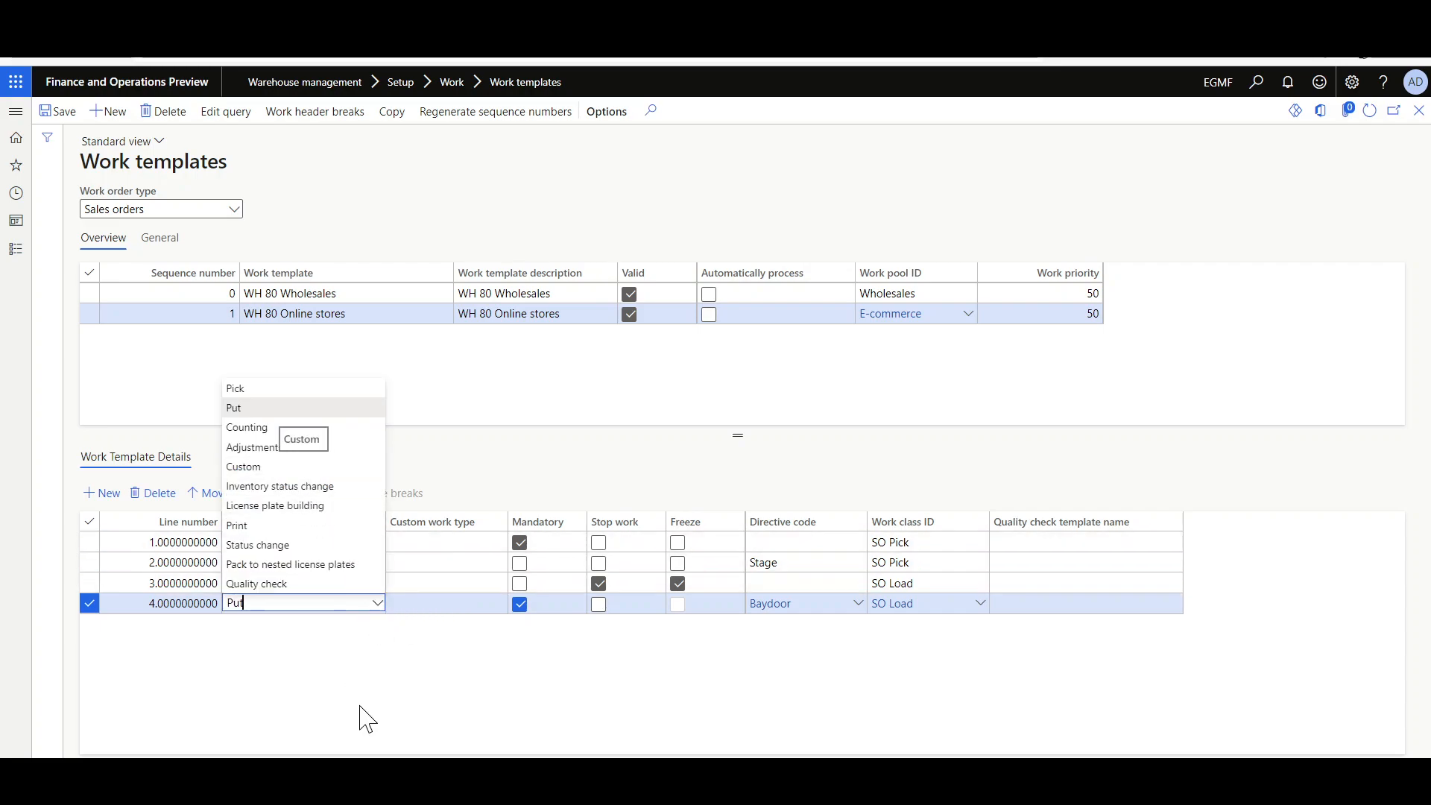
{"action": "key", "text": "Return"}
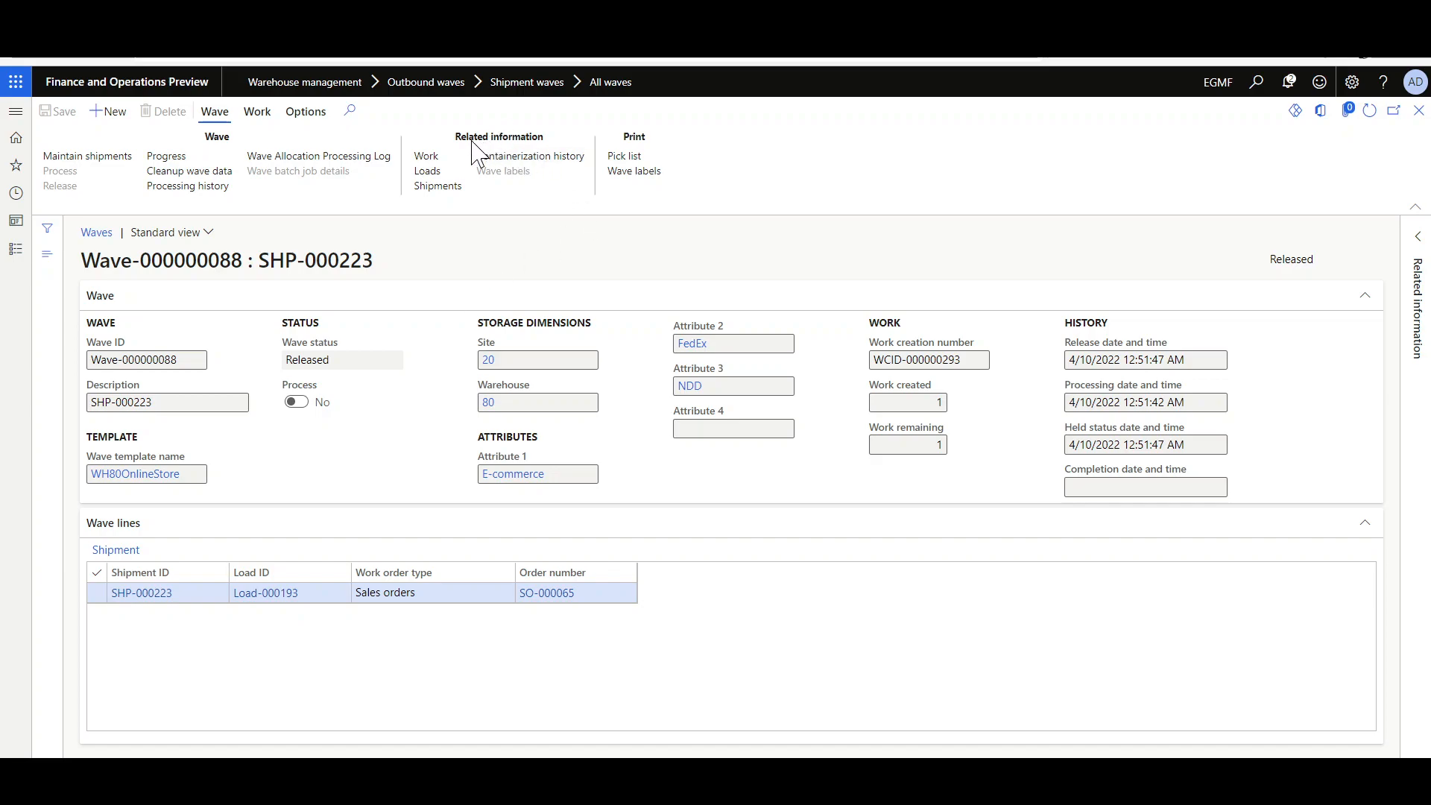
View the released wave's related work lines, and skip the wave's non-mandatory work.
{"action": "left_click", "coordinate": [426, 156]}
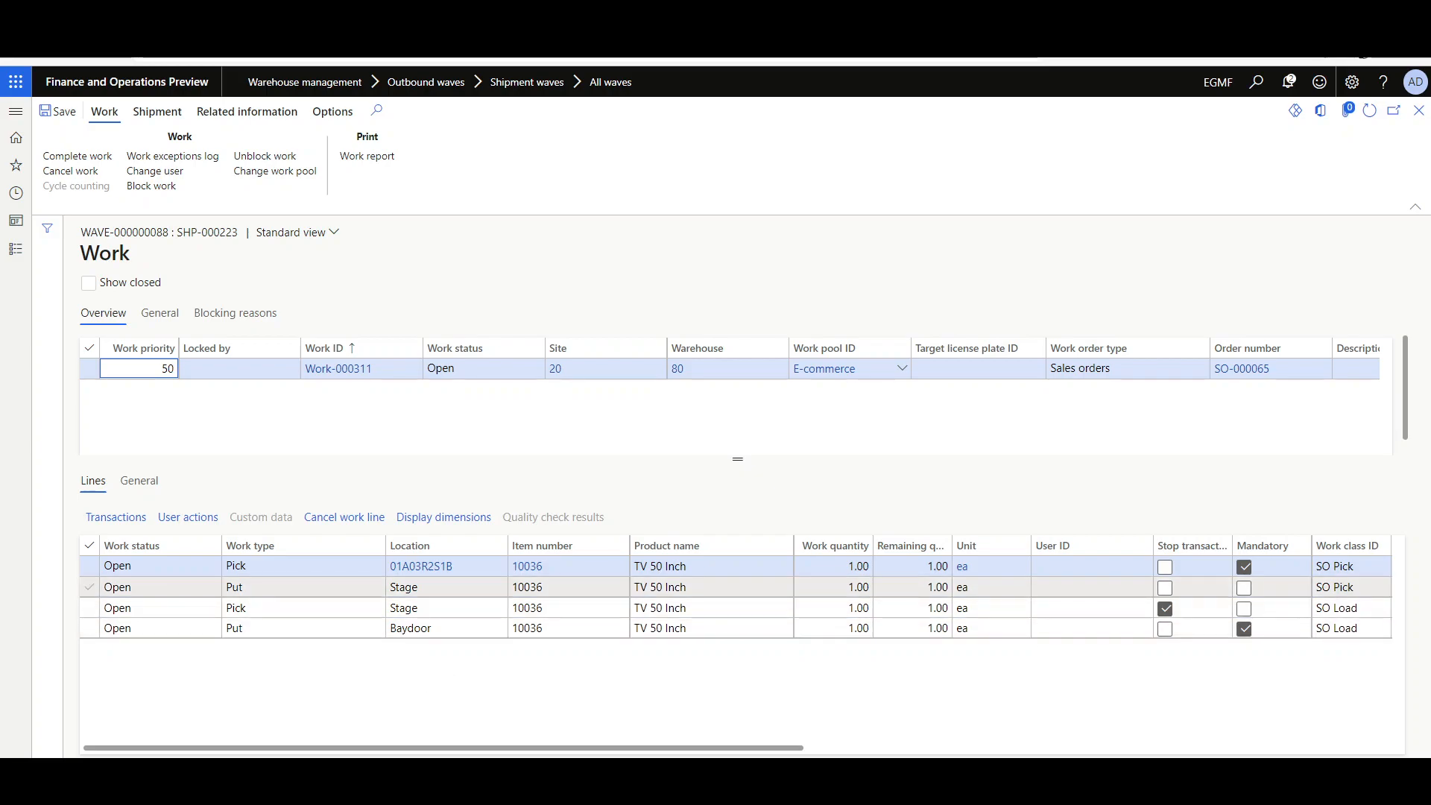
{"action": "key", "text": "Escape"}
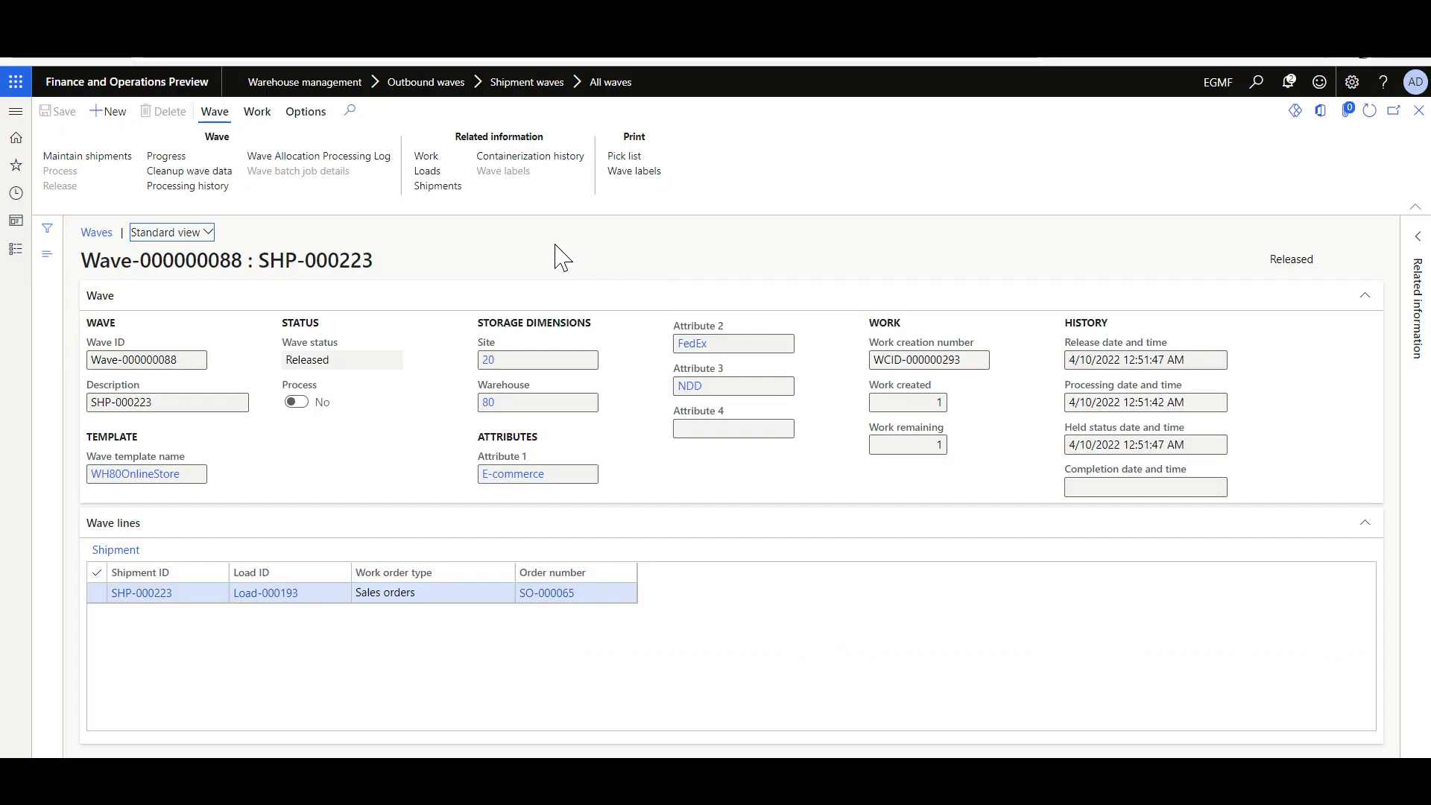
{"action": "left_click", "coordinate": [257, 113]}
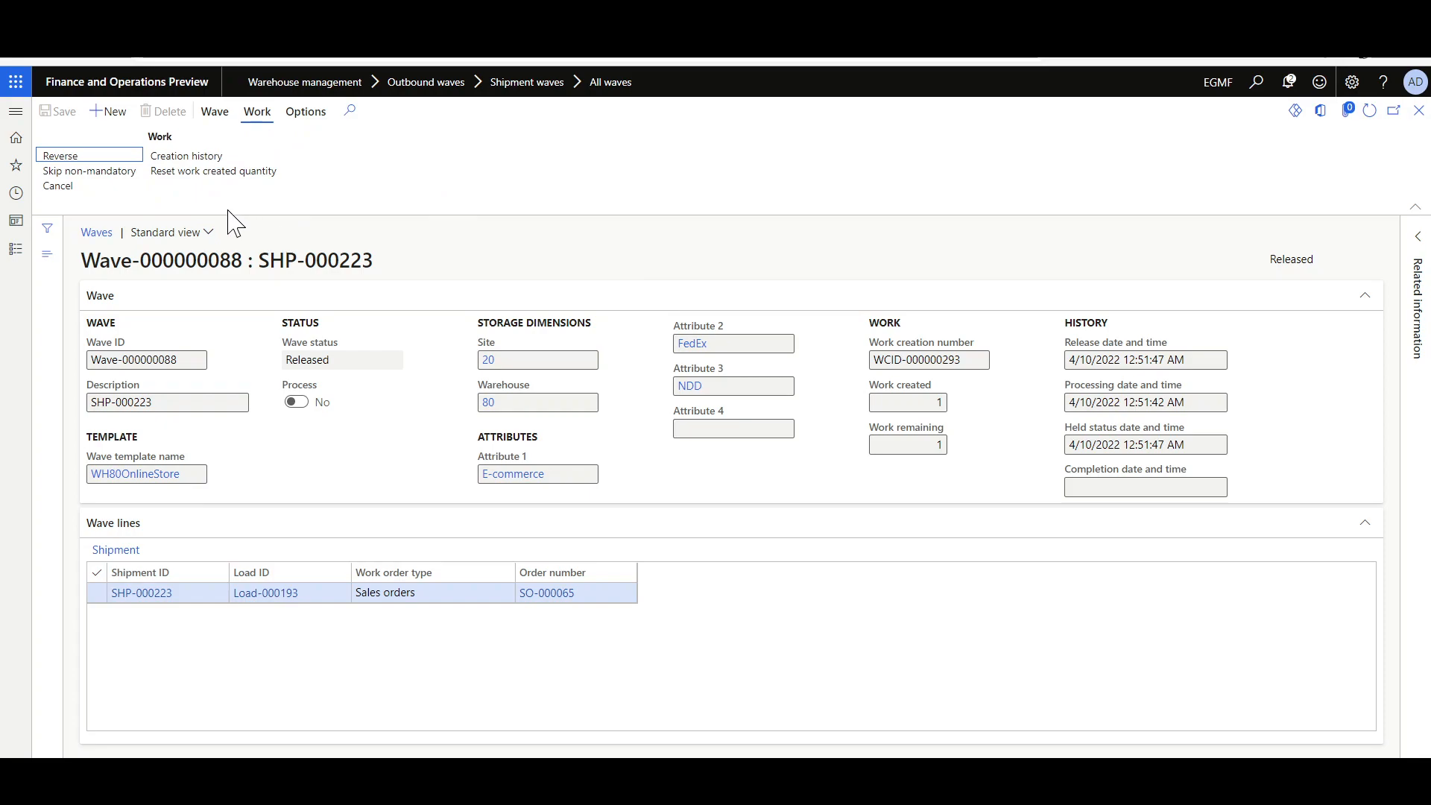
{"action": "left_click", "coordinate": [94, 171]}
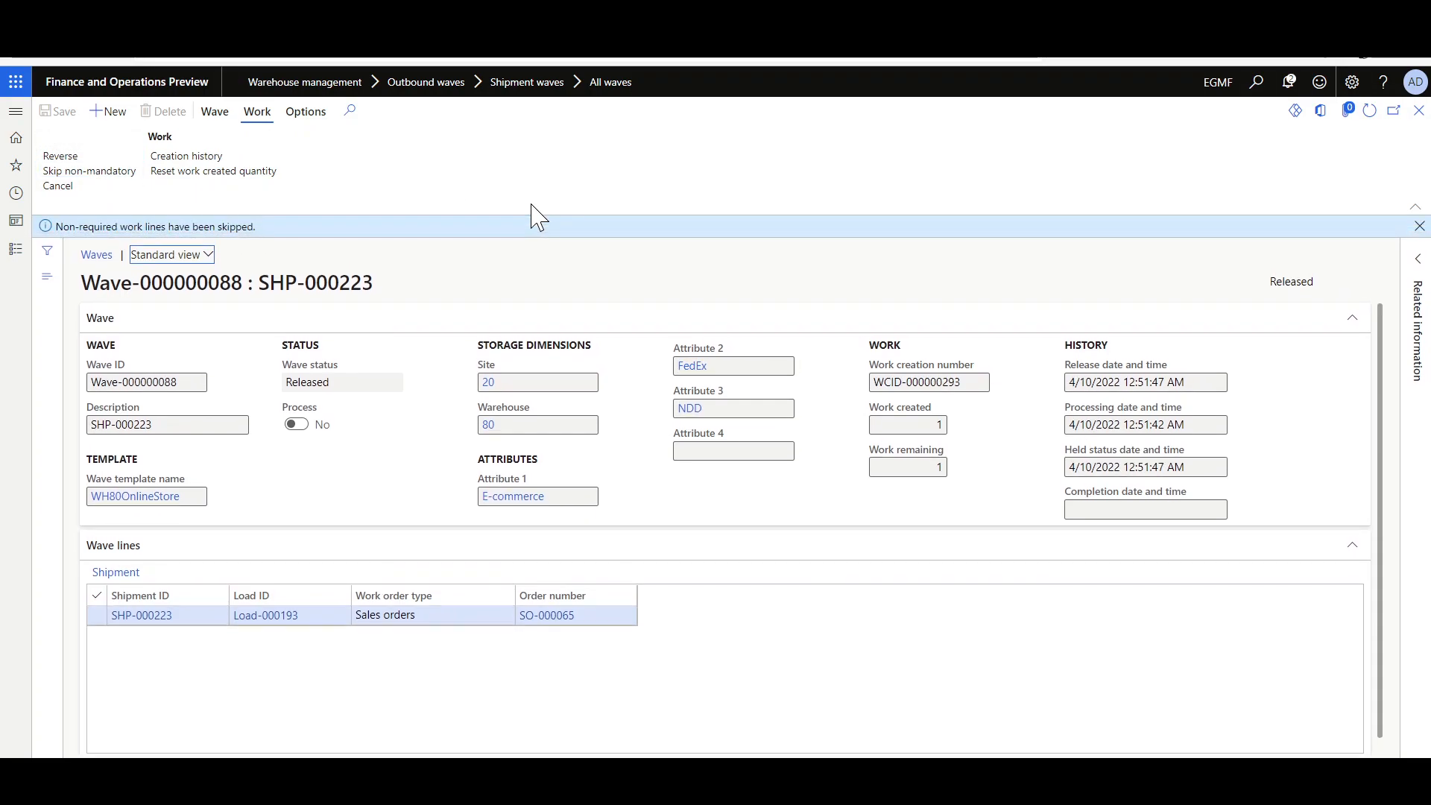
Open the wave's related work again to examine its lines, and compare them with the WH 80 Online stores template.
{"action": "left_click", "coordinate": [214, 112]}
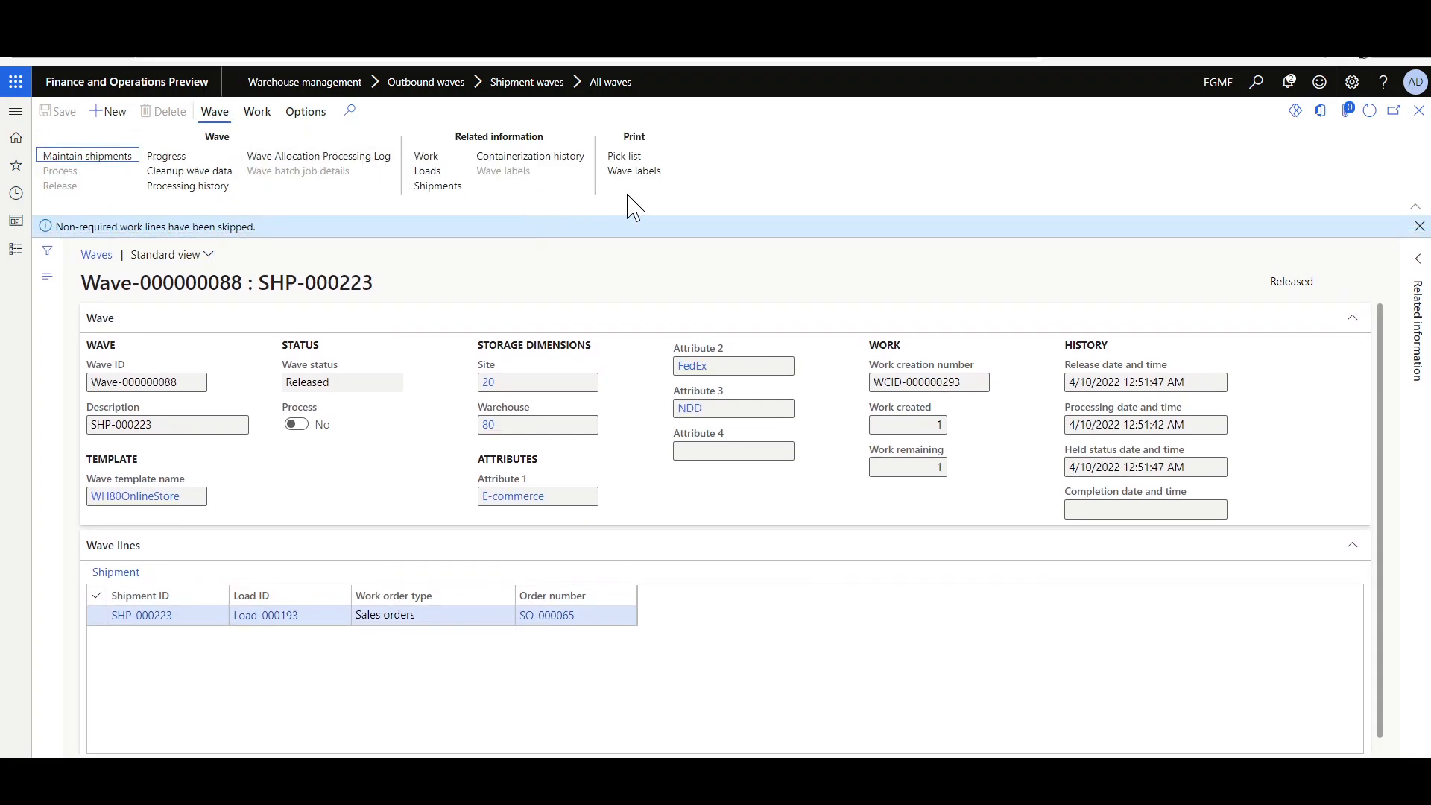
{"action": "left_click", "coordinate": [426, 156]}
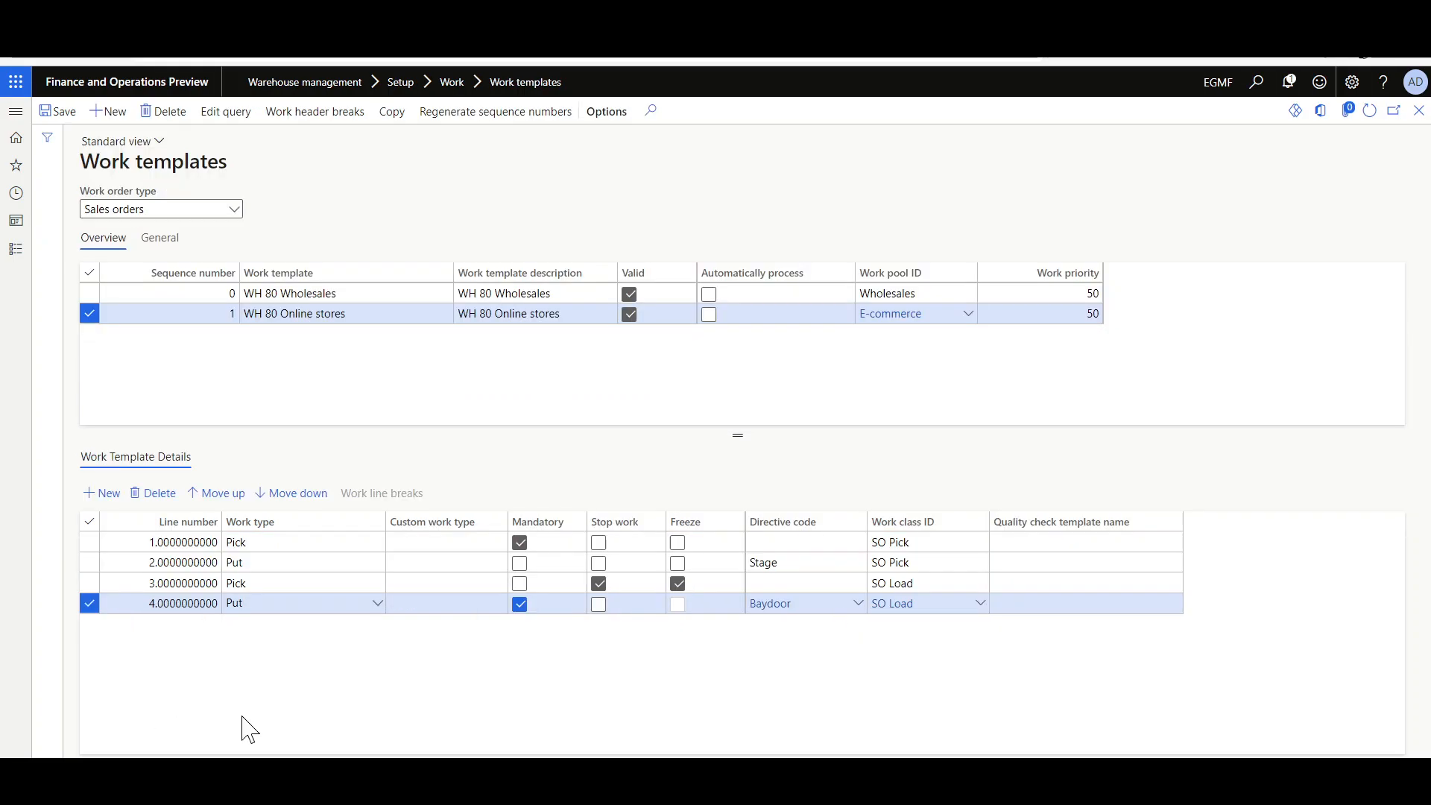
{"action": "mouse_move", "coordinate": [636, 537]}
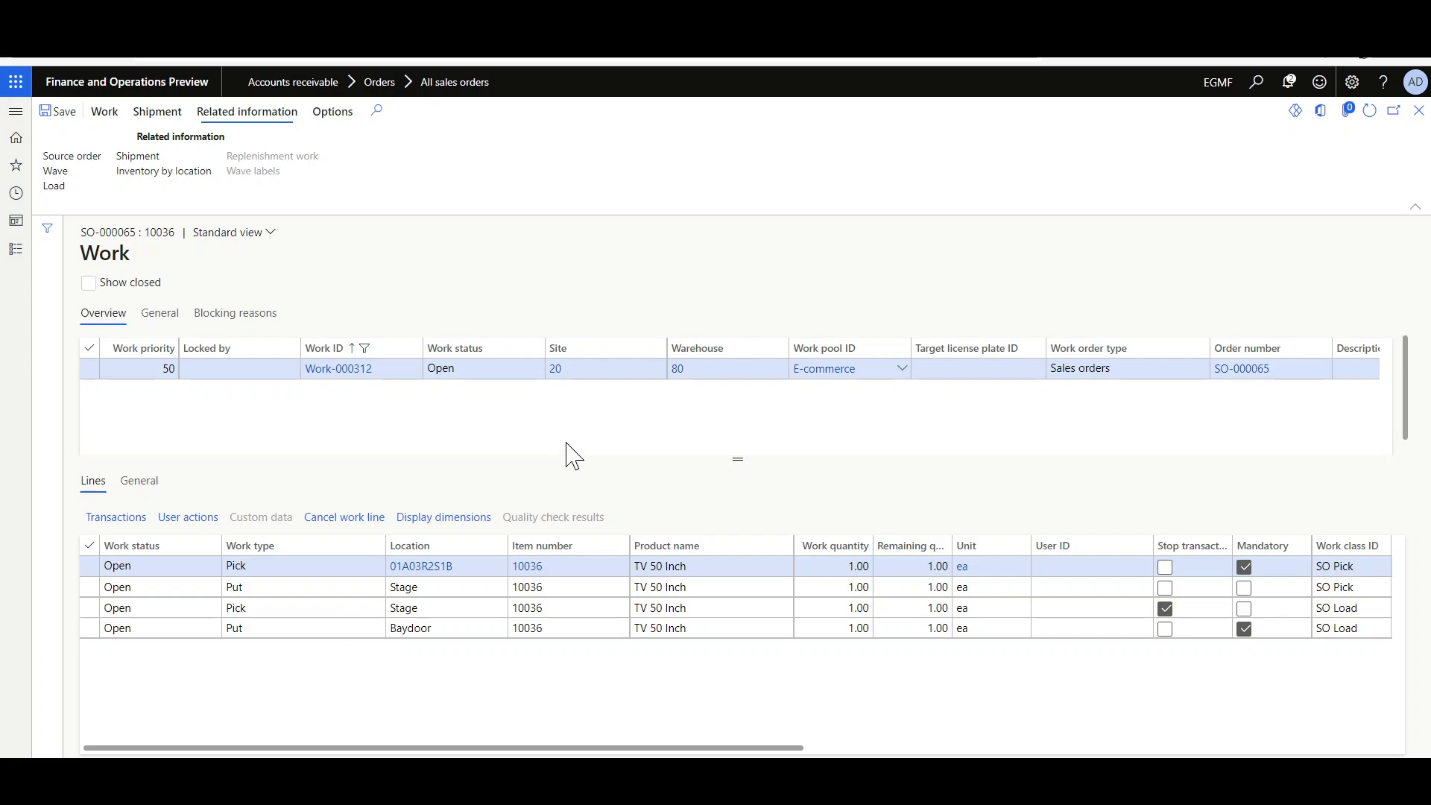
Copy the work ID Work-000312 and start Sales order picking with it in the Warehouse Management app.
{"action": "left_click", "coordinate": [377, 372]}
{"action": "key", "text": "ctrl+c"}
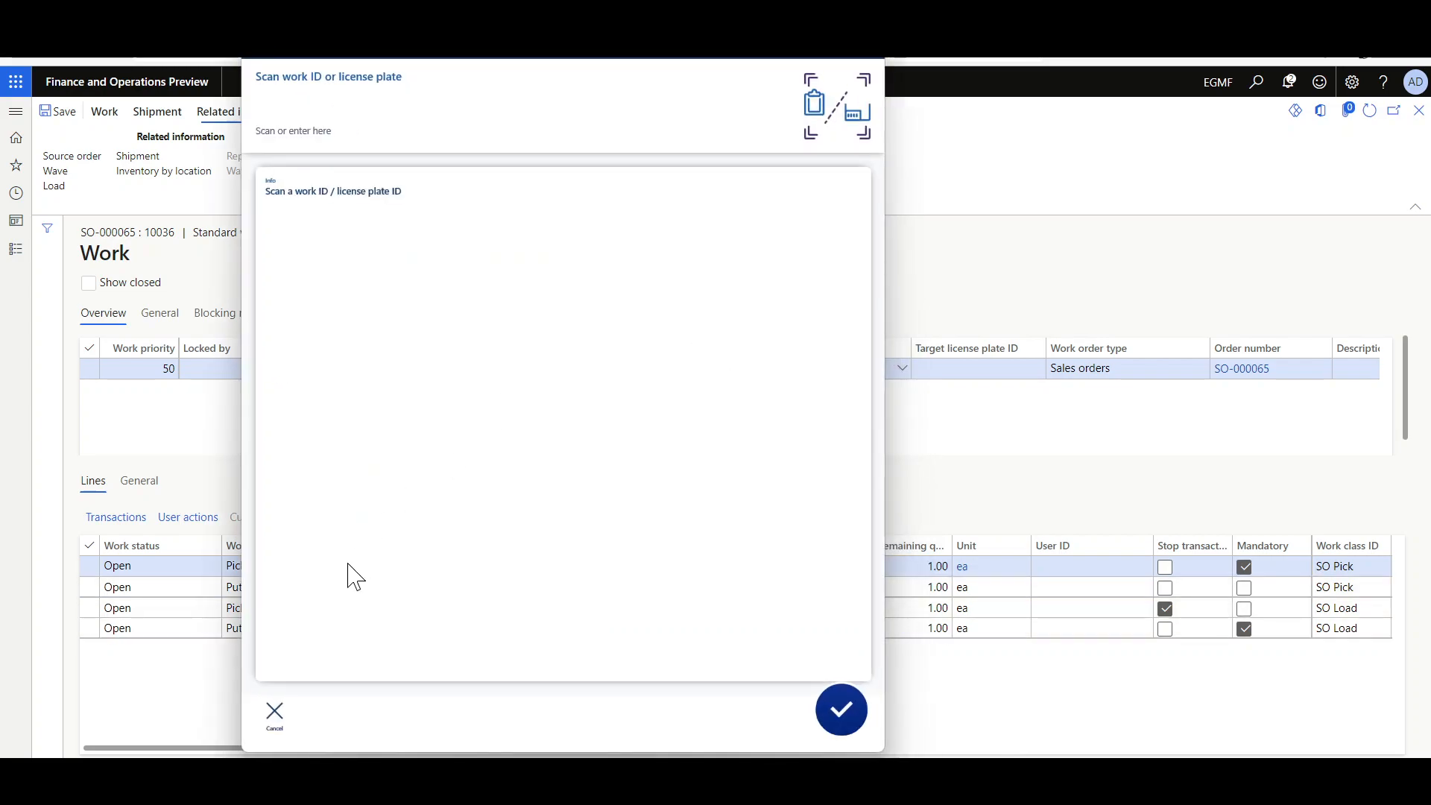
{"action": "left_click", "coordinate": [274, 711]}
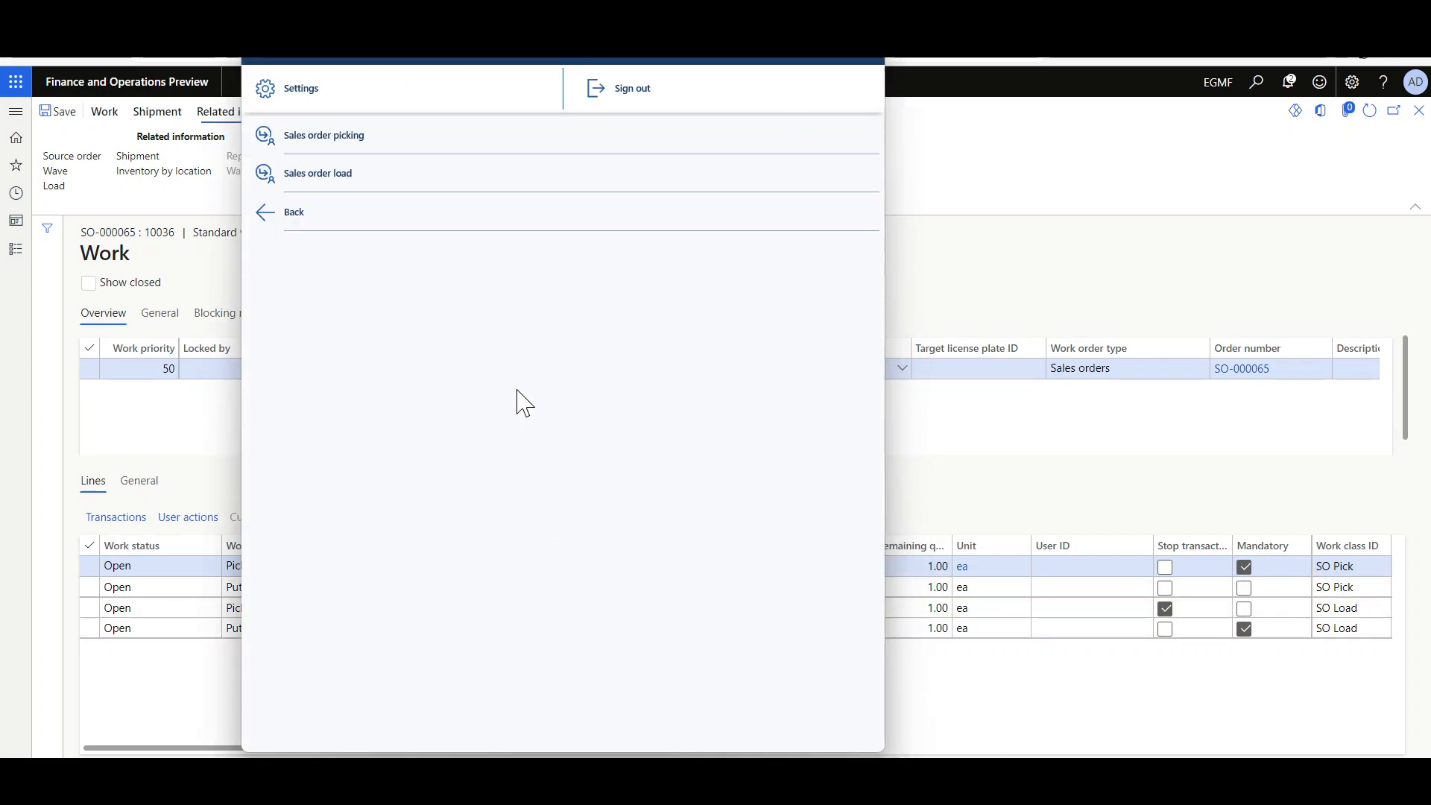
{"action": "left_click", "coordinate": [325, 138]}
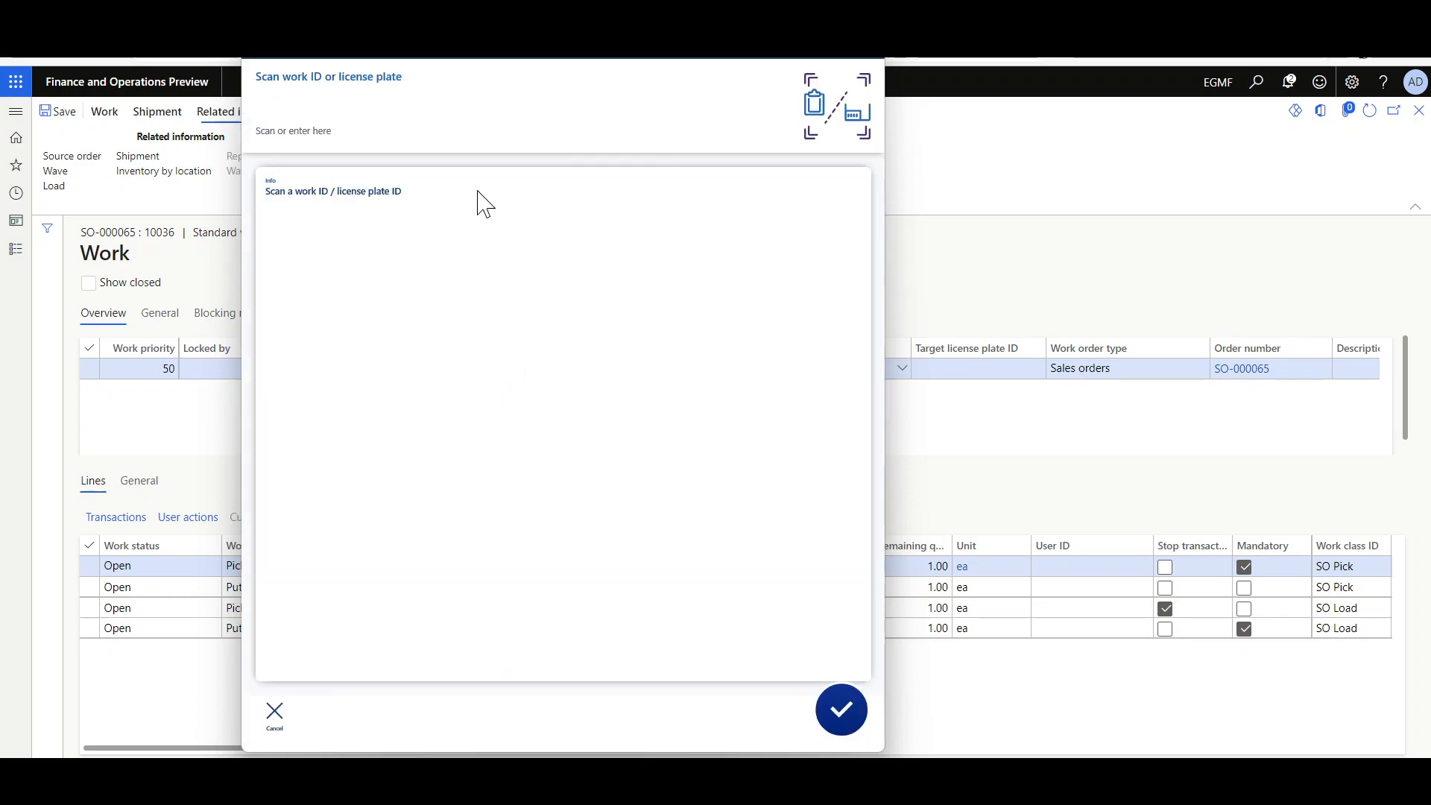
{"action": "left_click", "coordinate": [333, 84]}
{"action": "key", "text": "ctrl+v"}
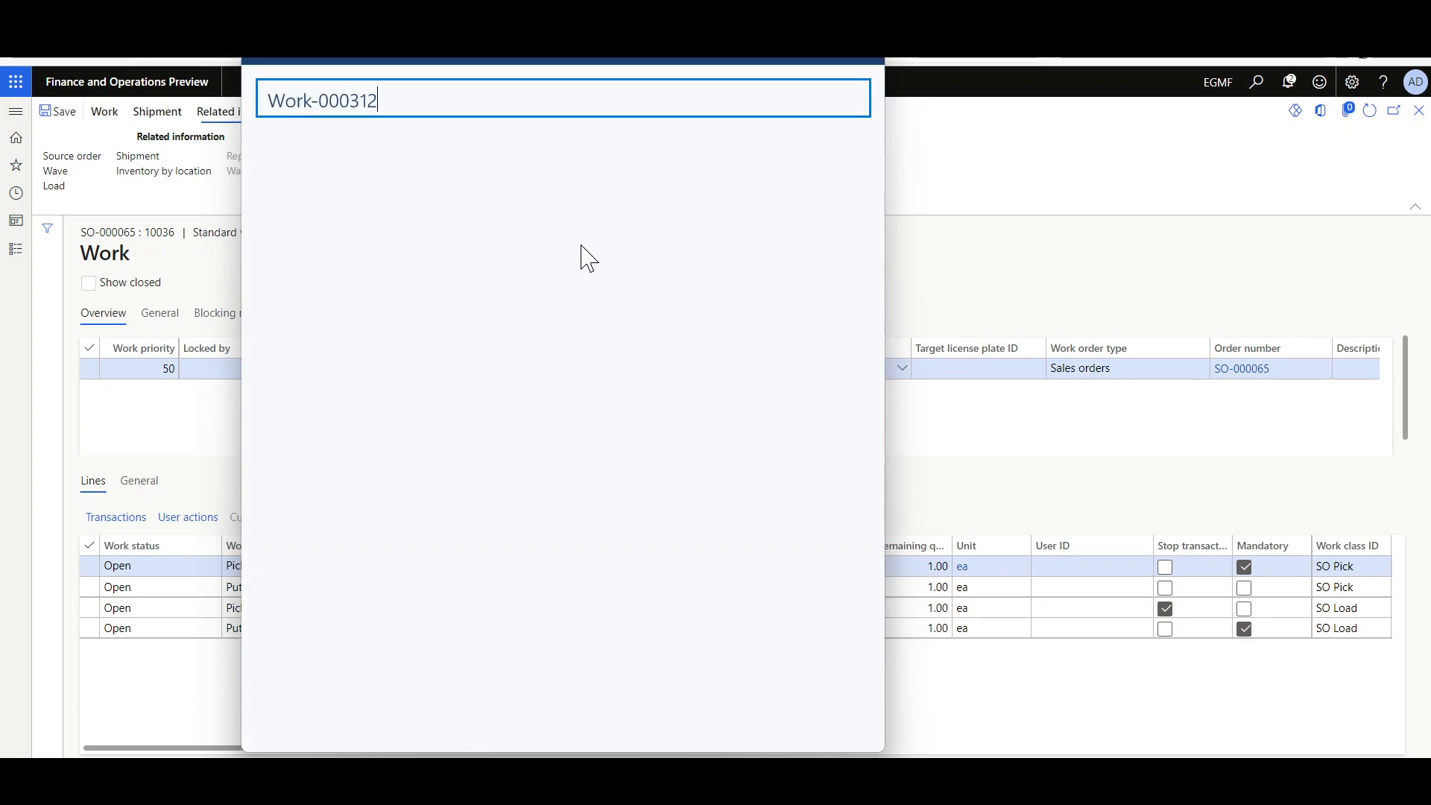
{"action": "key", "text": "Return"}
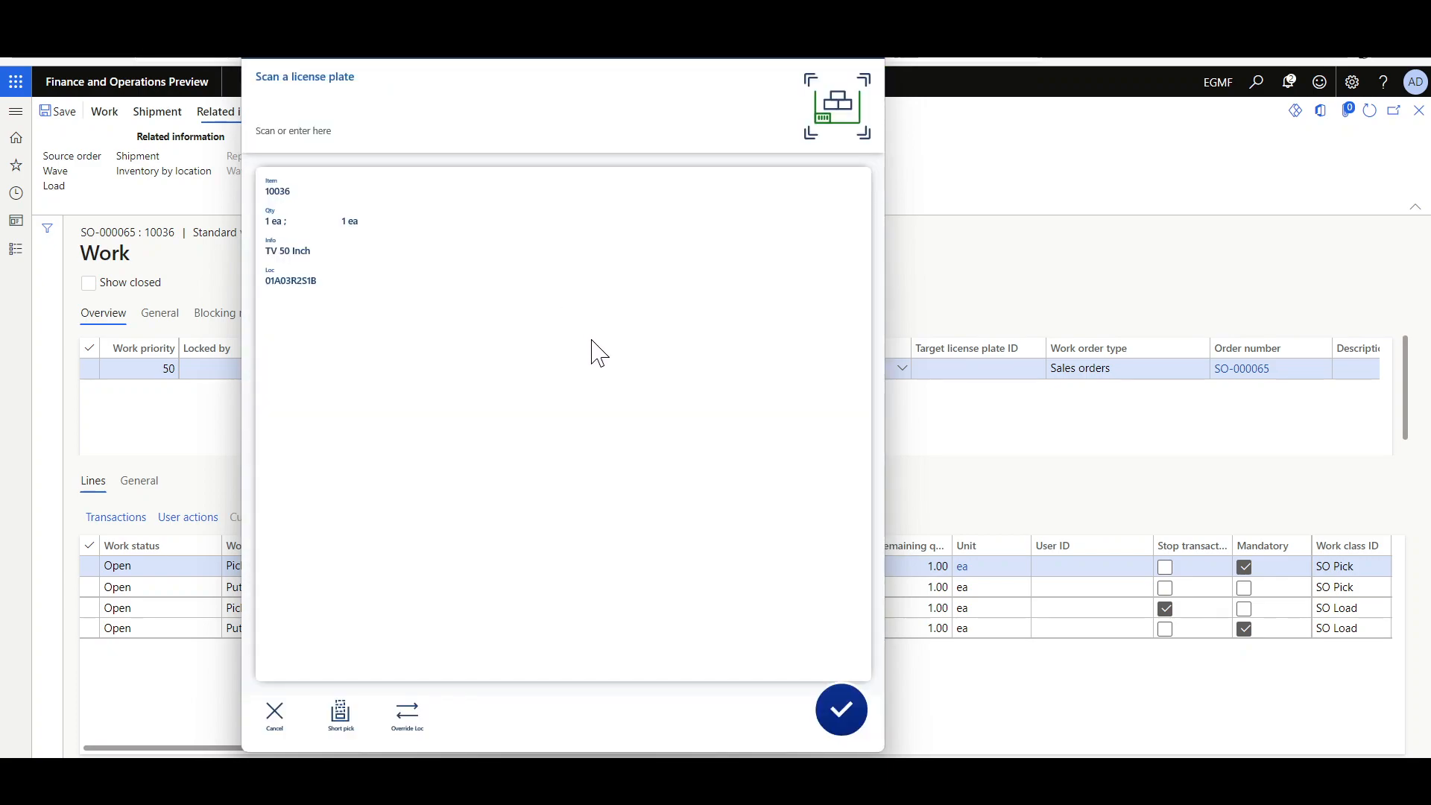
{"action": "left_click_drag", "start_coordinate": [380, 21], "coordinate": [707, 139]}
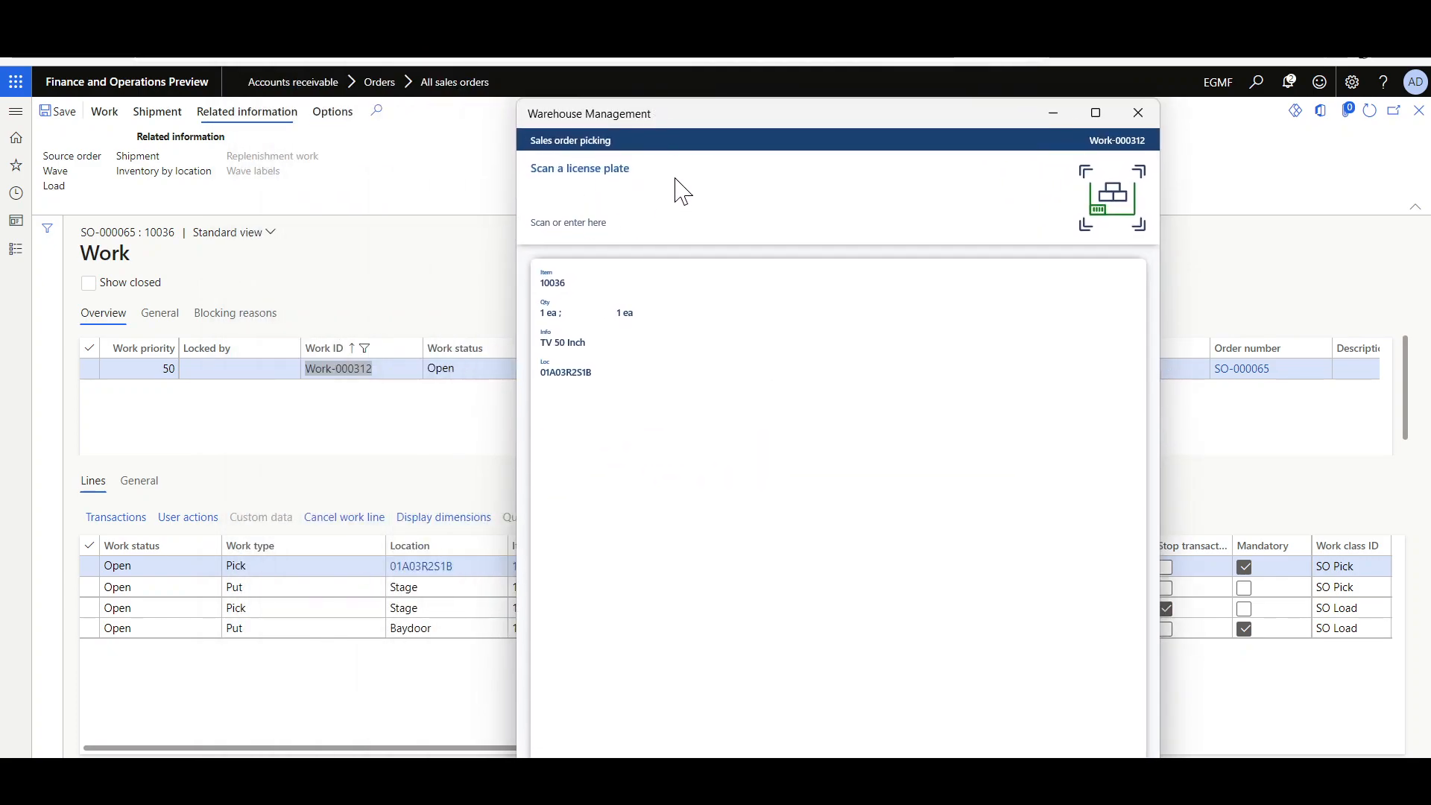
{"action": "left_click", "coordinate": [380, 419]}
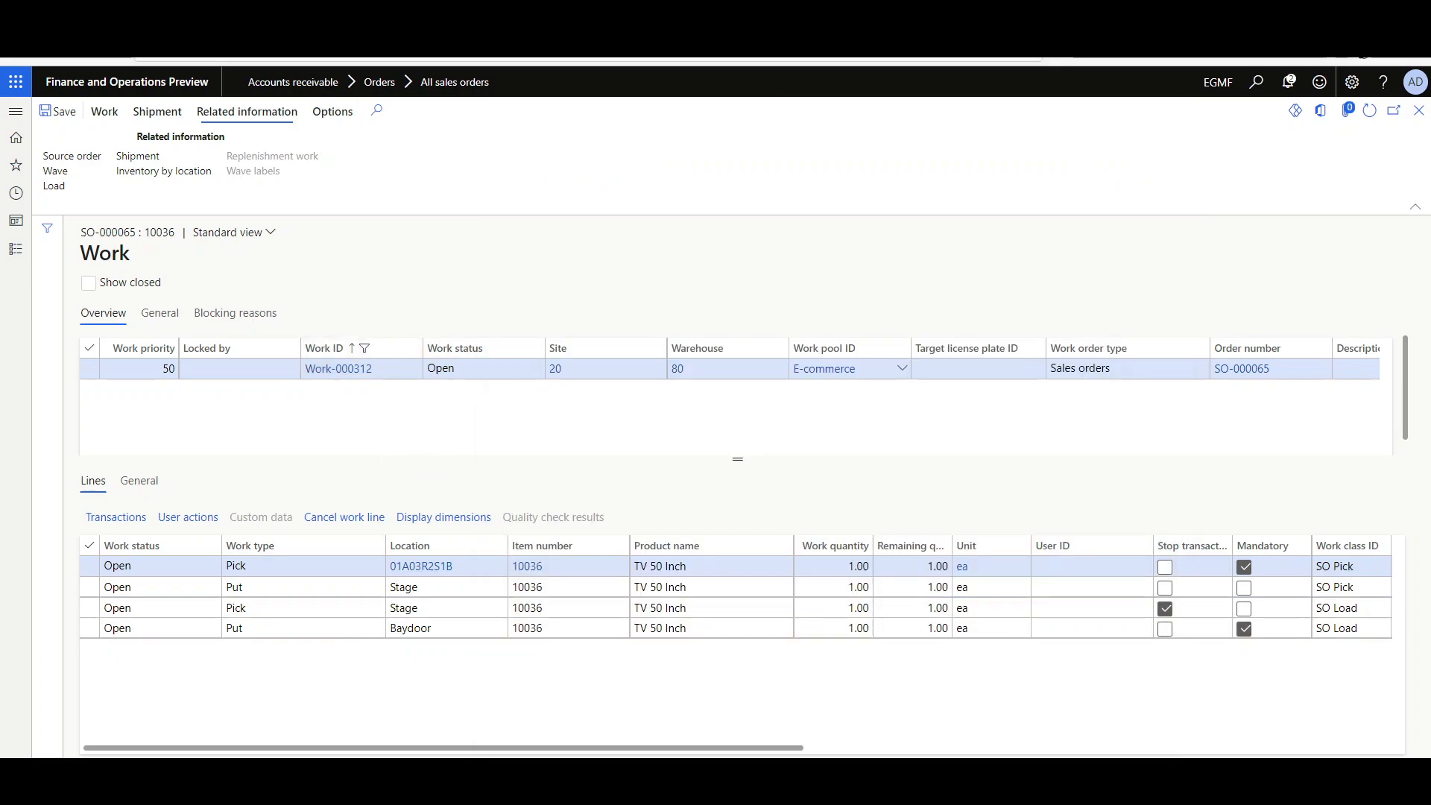
{"action": "left_click", "coordinate": [982, 783]}
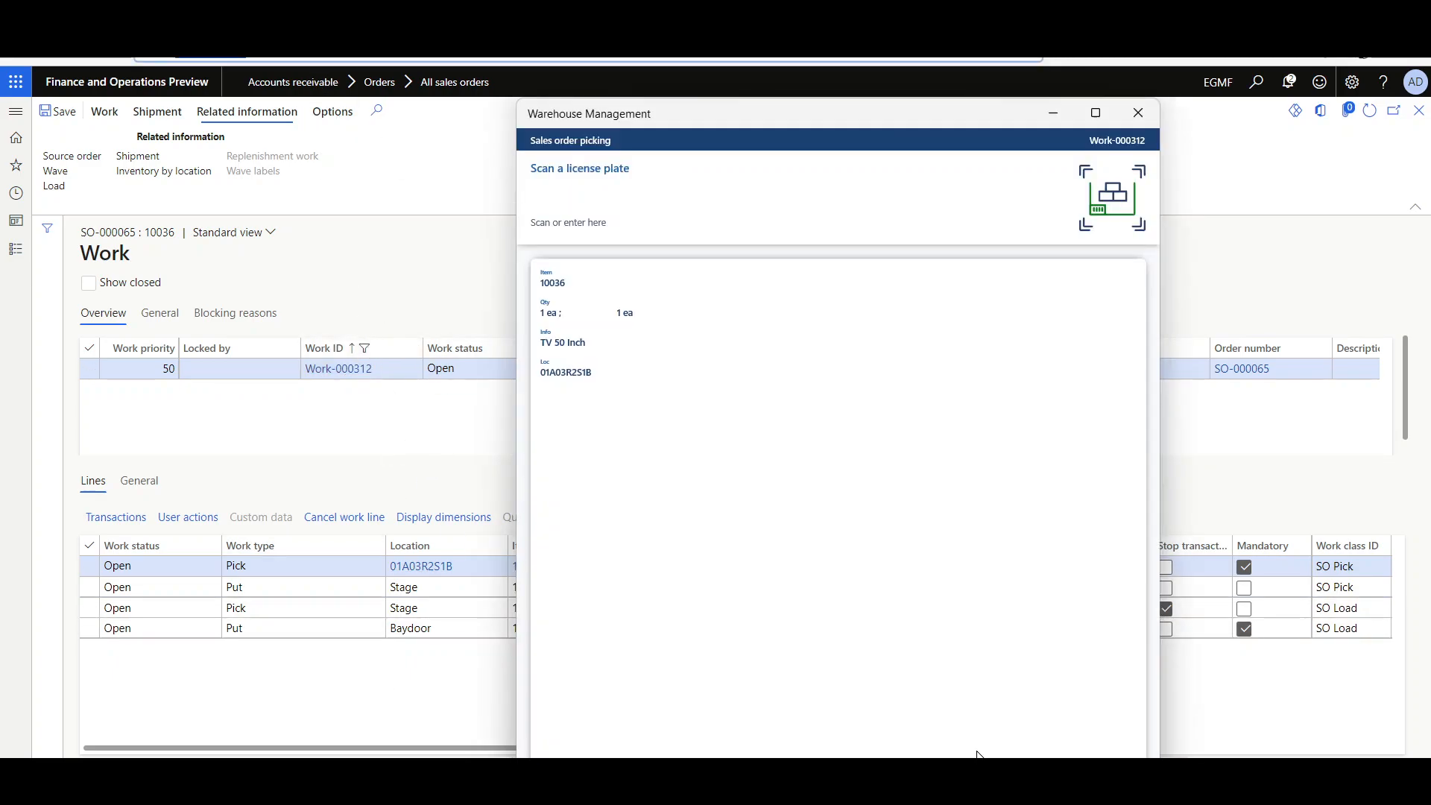
{"action": "left_click", "coordinate": [607, 194]}
{"action": "key", "text": "ctrl+v"}
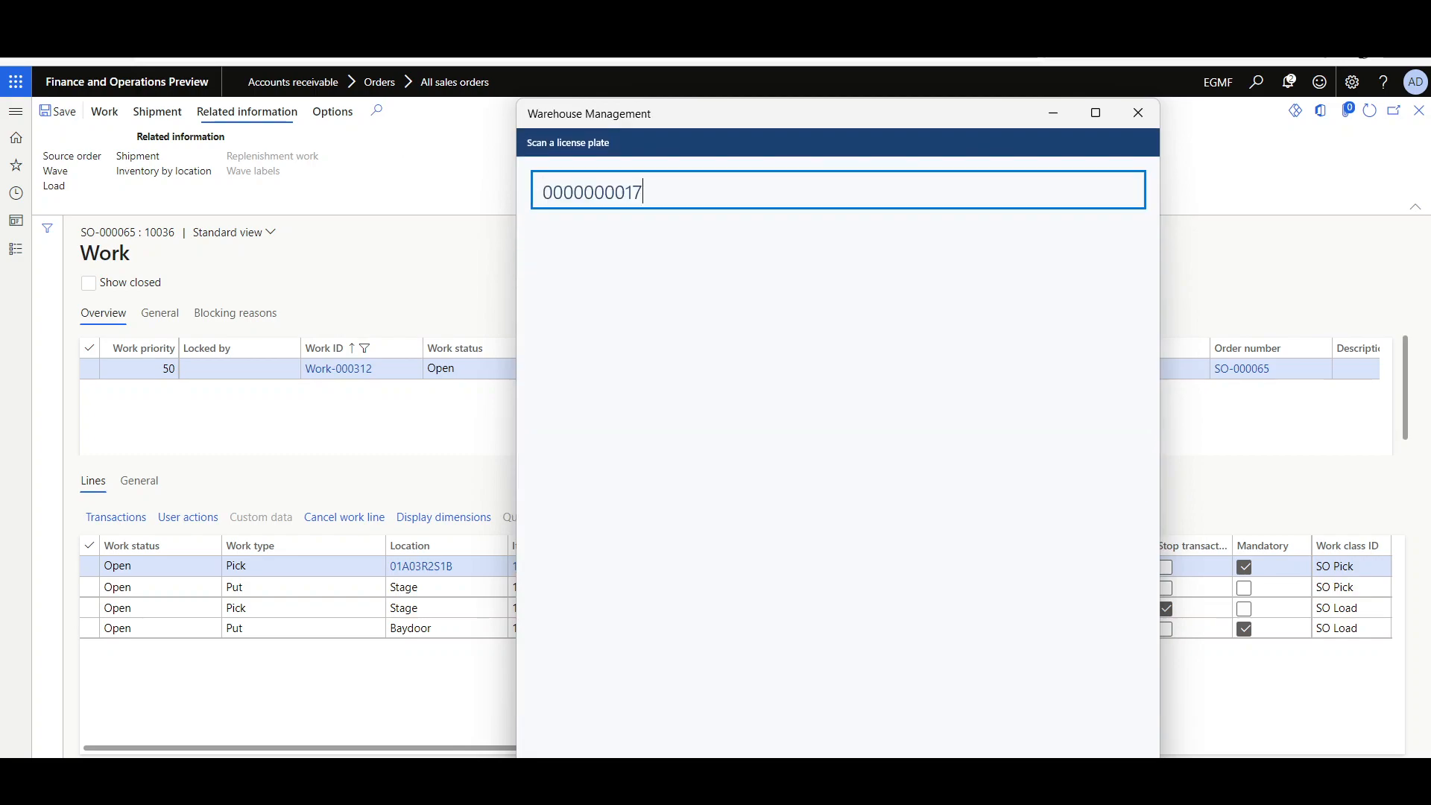
{"action": "key", "text": "Return"}
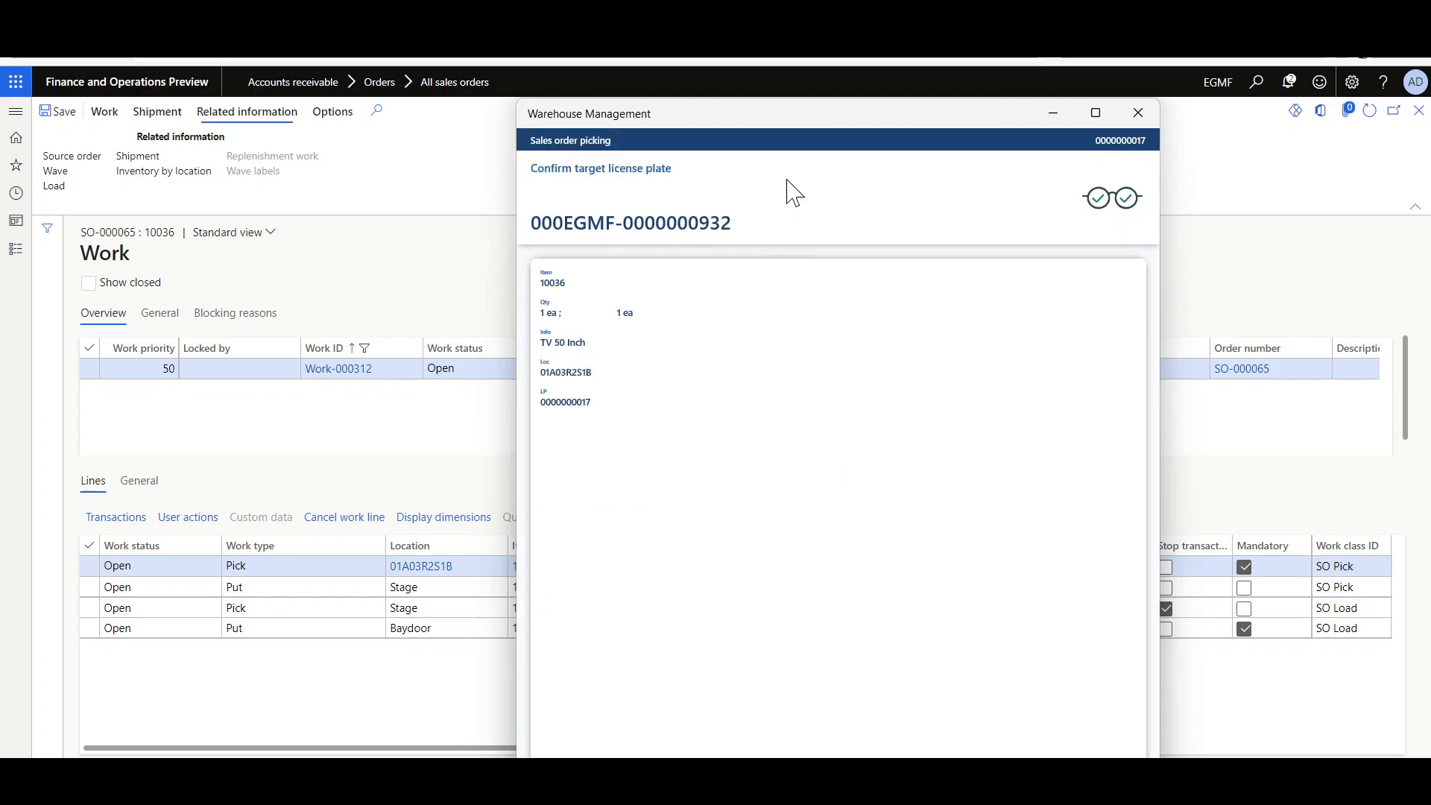
{"action": "left_click_drag", "start_coordinate": [783, 125], "coordinate": [748, 77]}
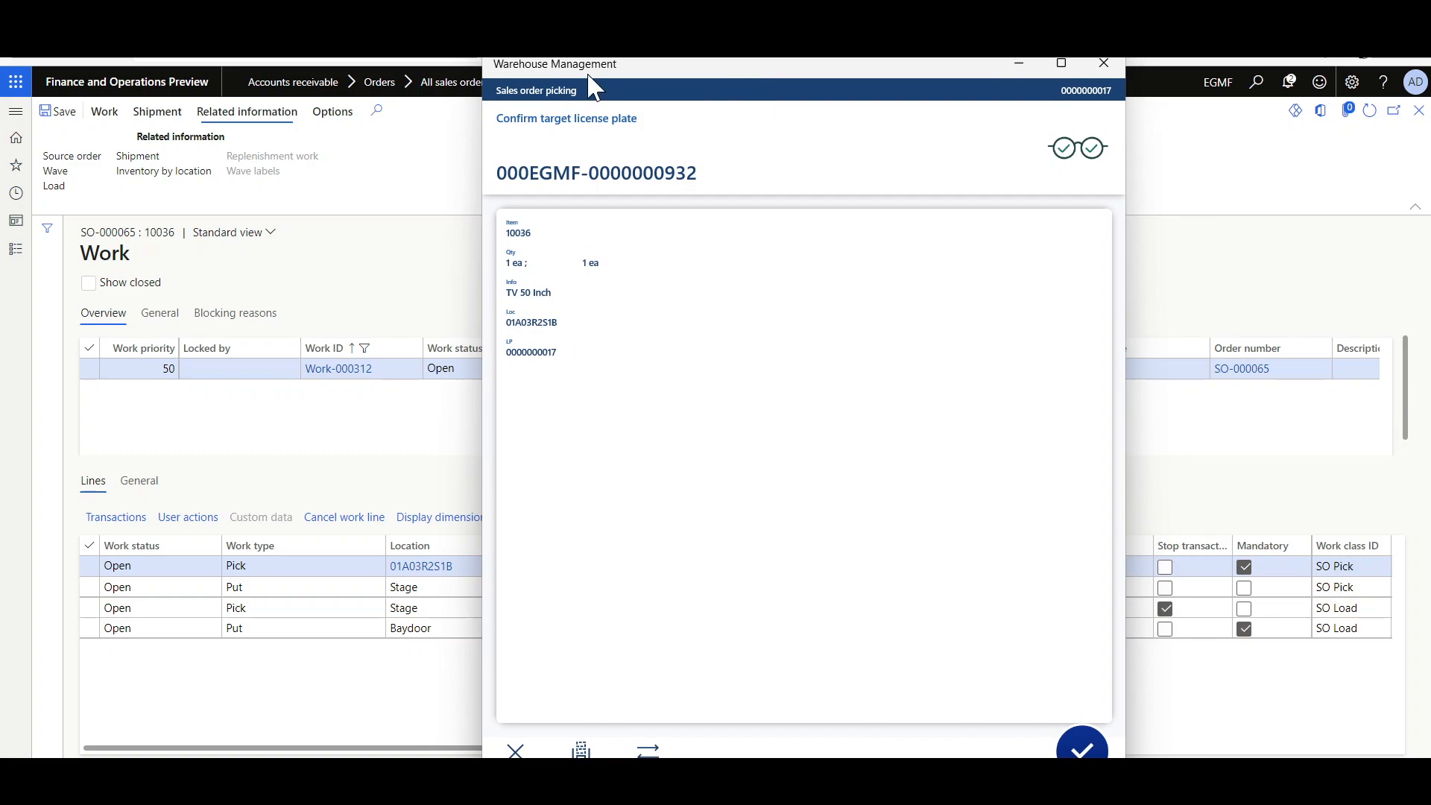
{"action": "left_click_drag", "start_coordinate": [483, 59], "coordinate": [633, 138]}
{"action": "left_click_drag", "start_coordinate": [799, 151], "coordinate": [652, 102]}
{"action": "left_click", "coordinate": [953, 707]}
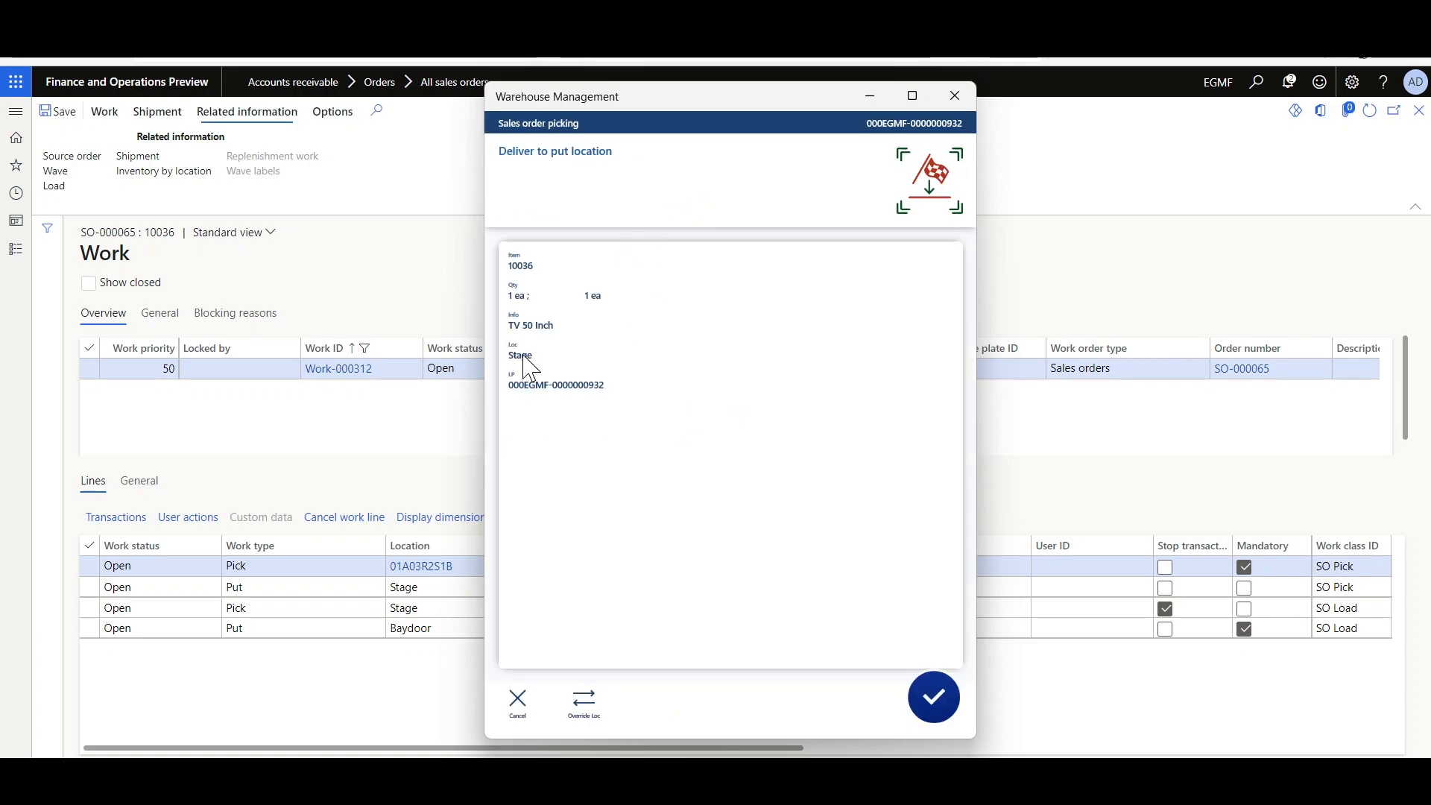
{"action": "left_click", "coordinate": [939, 696]}
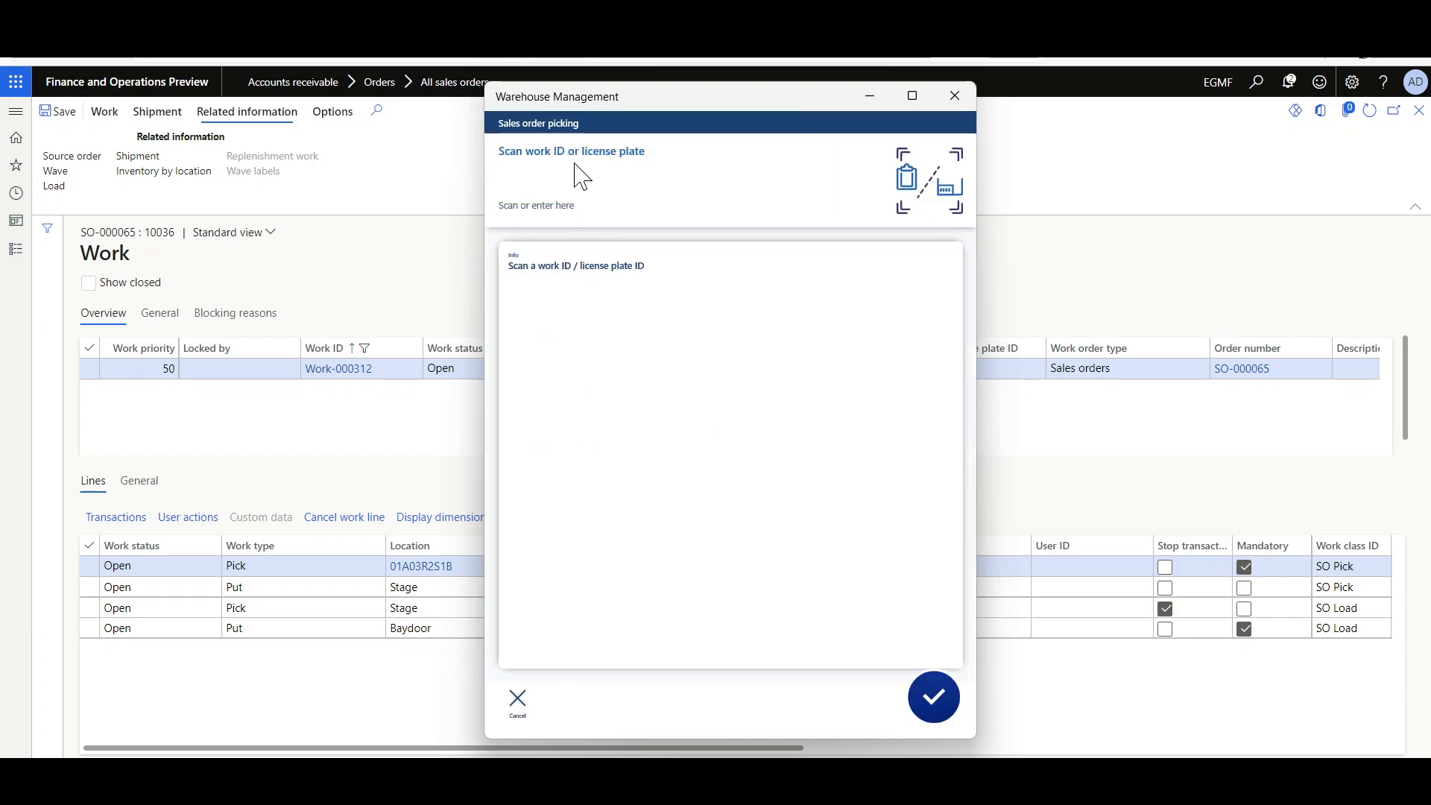
Switch to Finance and Operations, refresh the work page, and copy the work ID Work-000312.
{"action": "left_click", "coordinate": [1391, 147]}
{"action": "left_click", "coordinate": [1369, 111]}
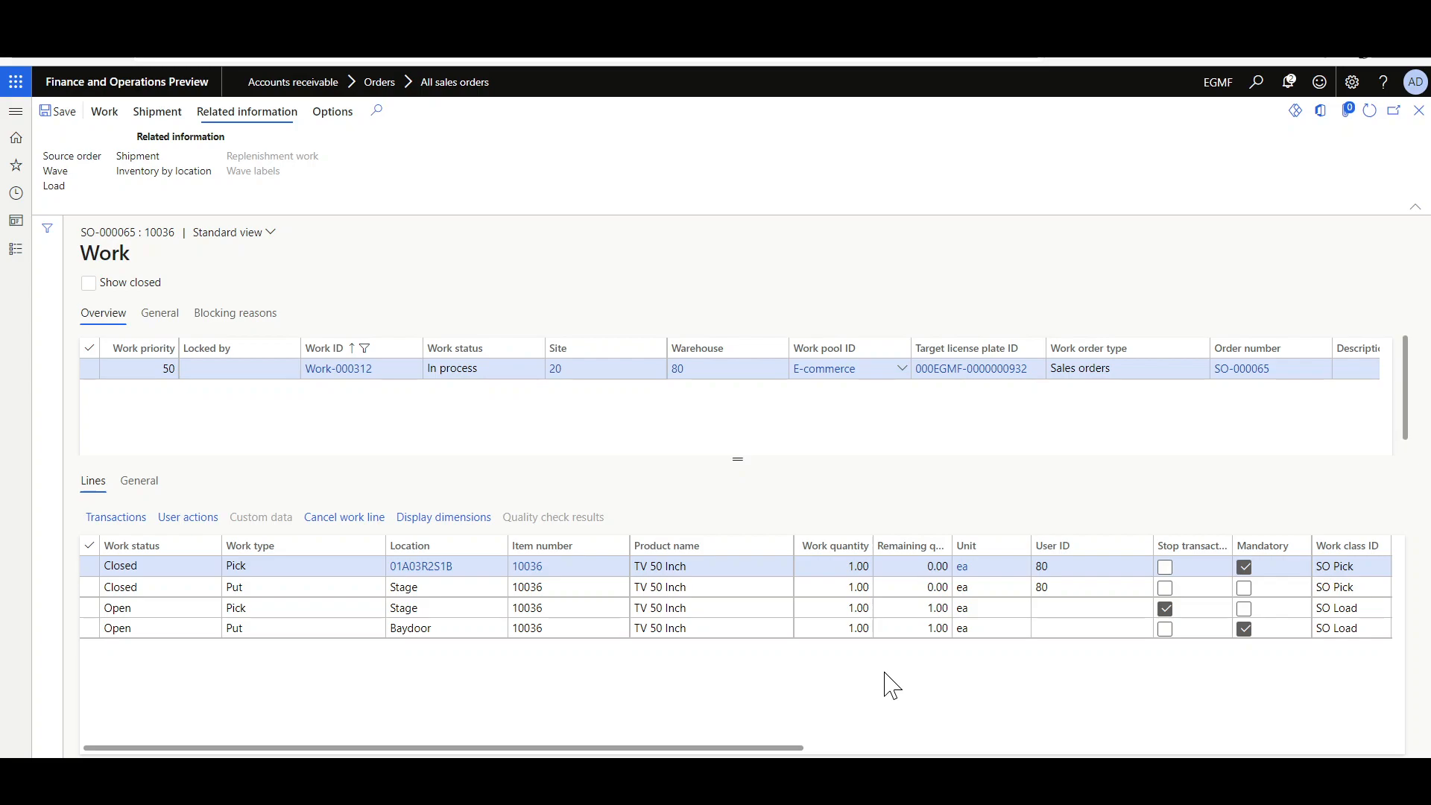
{"action": "left_click", "coordinate": [339, 370]}
{"action": "key", "text": "ctrl+c"}
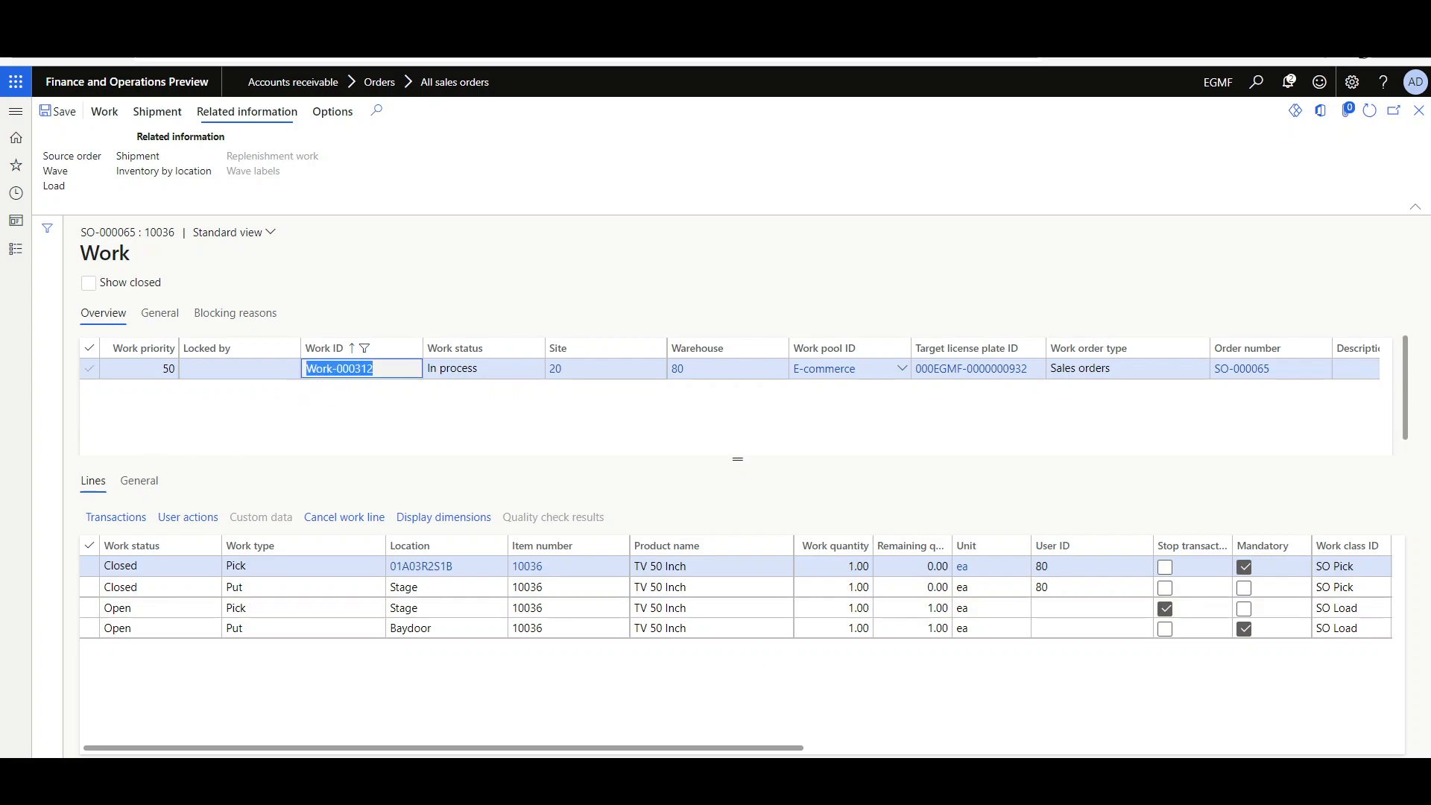
In the Warehouse Management app, leave Sales order picking and try to start Sales order load for Work-000312.
{"action": "left_click", "coordinate": [982, 774]}
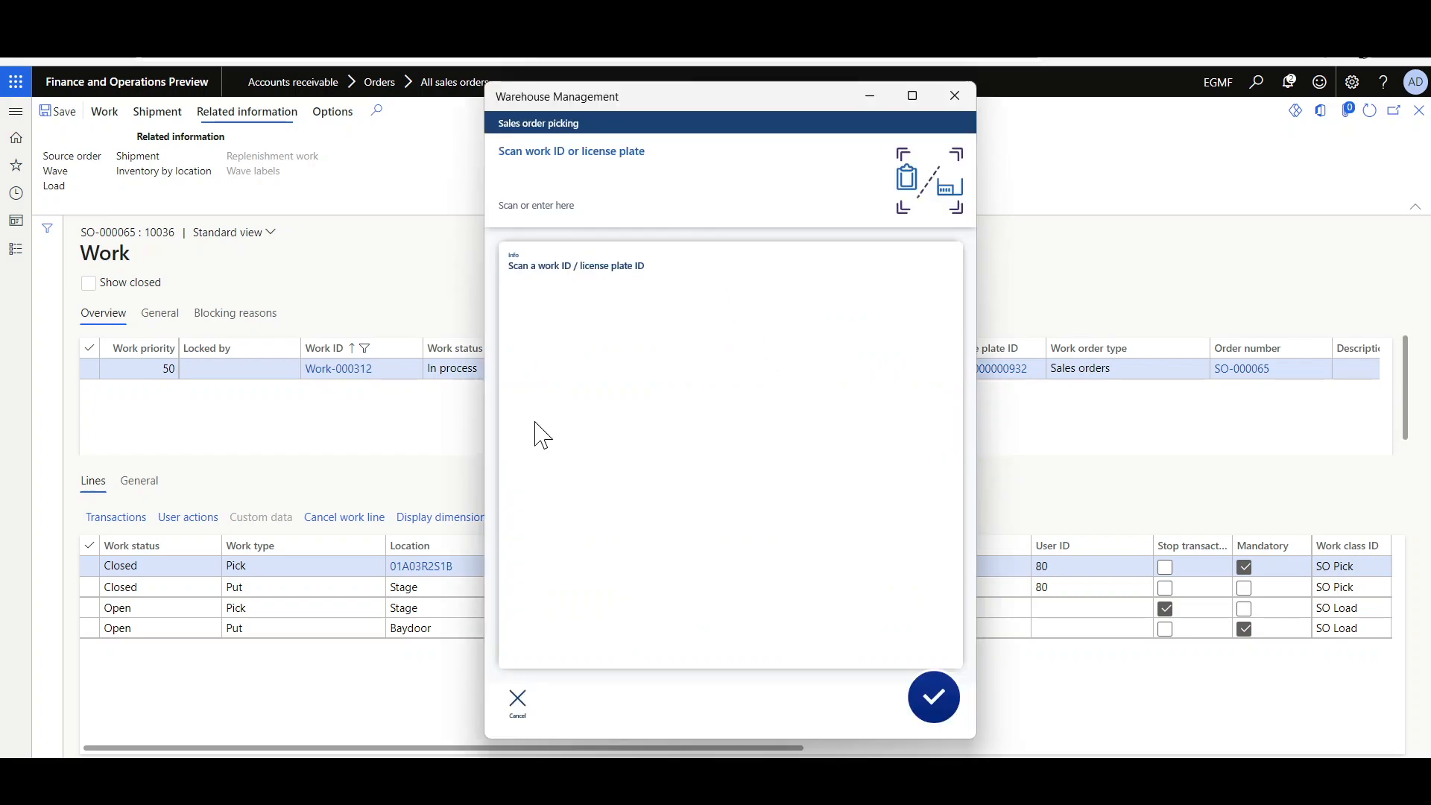
{"action": "left_click", "coordinate": [518, 701]}
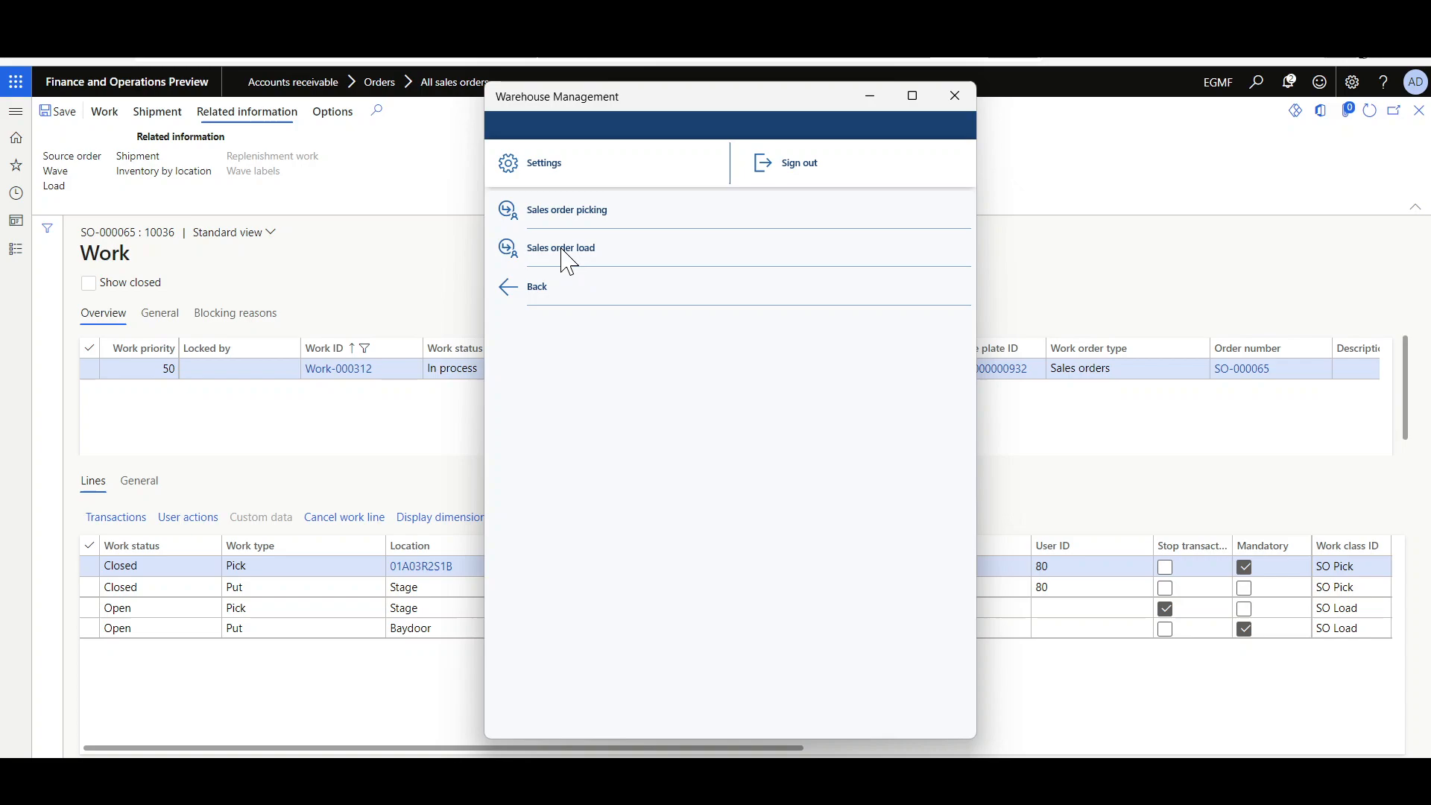
{"action": "left_click", "coordinate": [563, 252]}
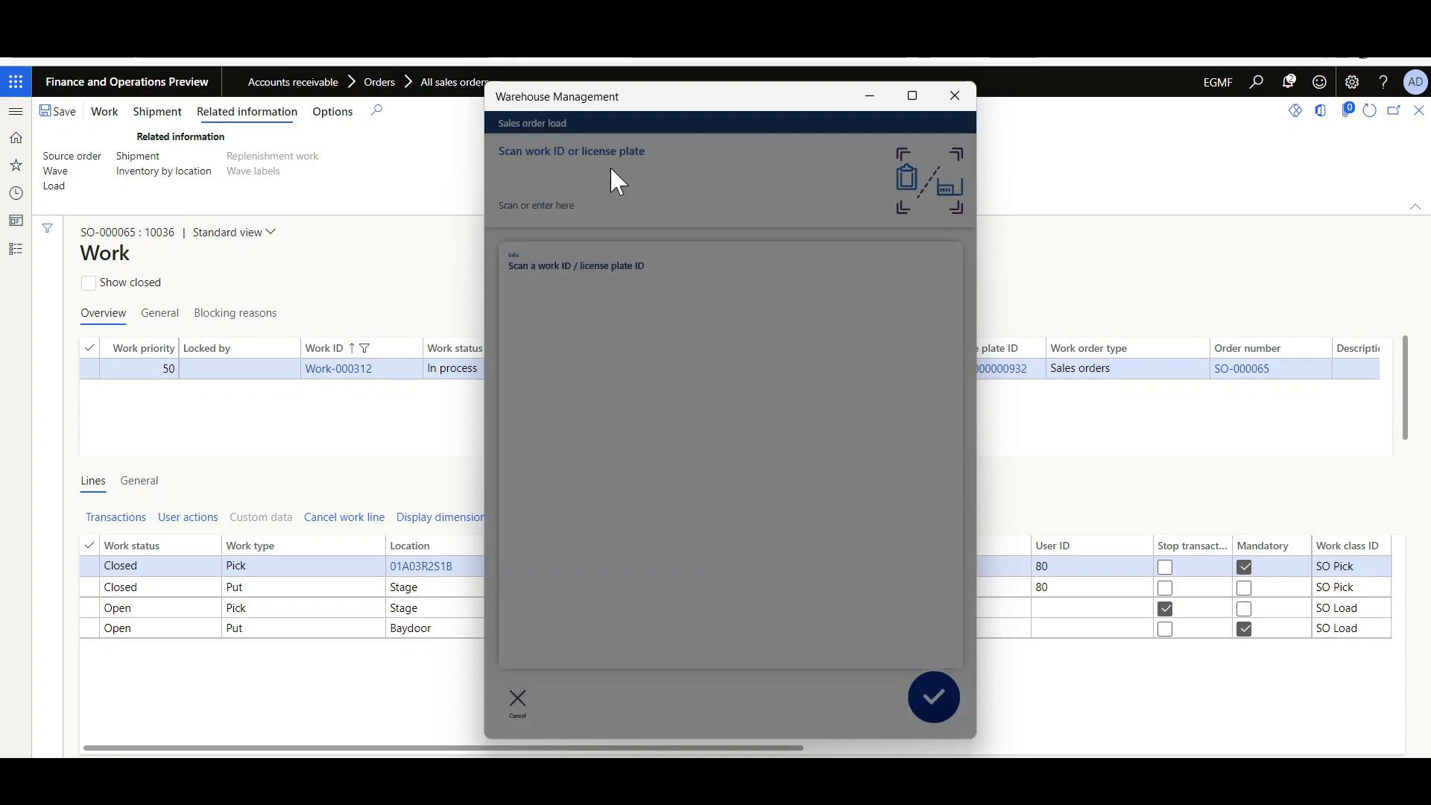
{"action": "key", "text": "ctrl+v"}
{"action": "key", "text": "Return"}
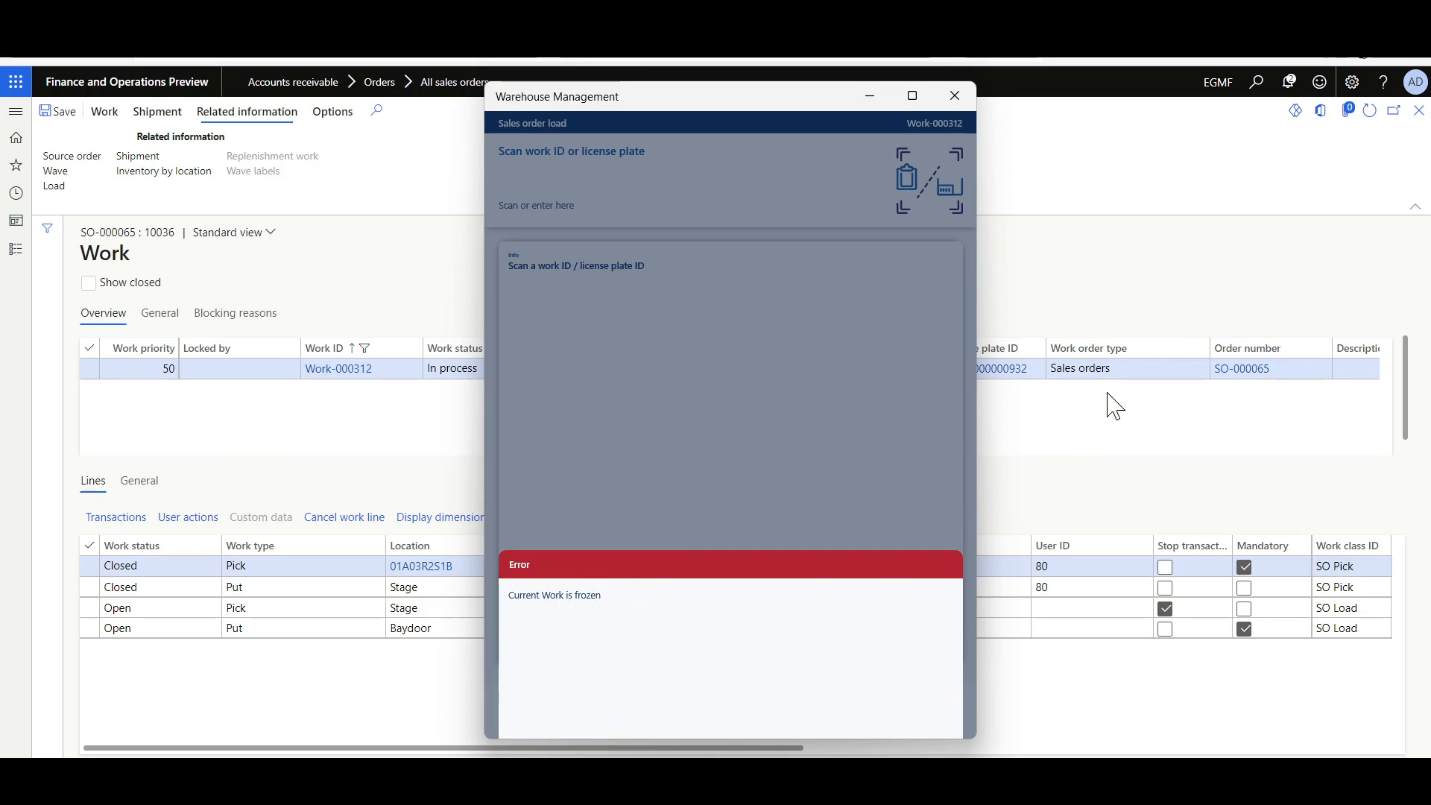
Switch back to Finance and Operations, unblock Work-000312, and dismiss the notification.
{"action": "left_click", "coordinate": [1067, 409]}
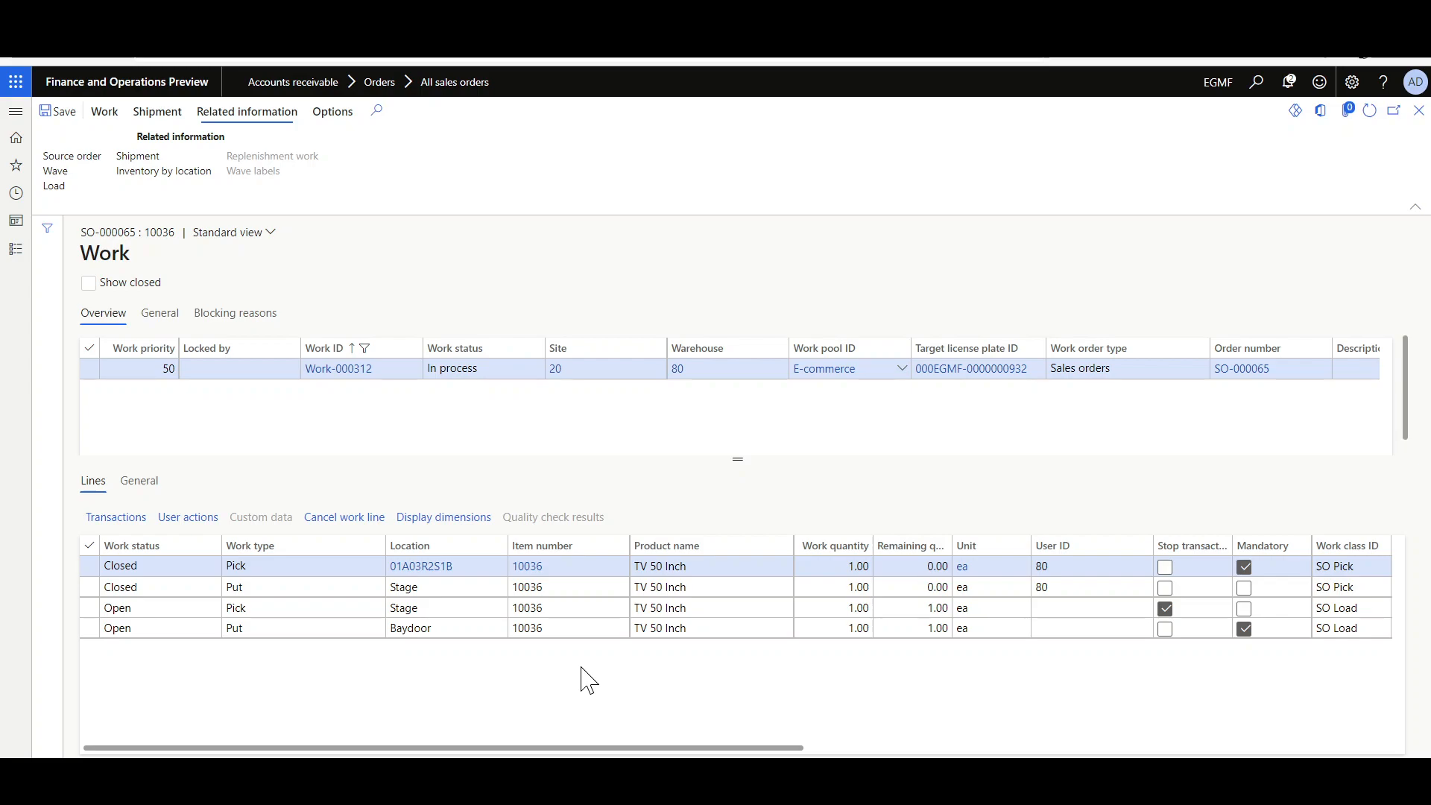
{"action": "left_click", "coordinate": [104, 111]}
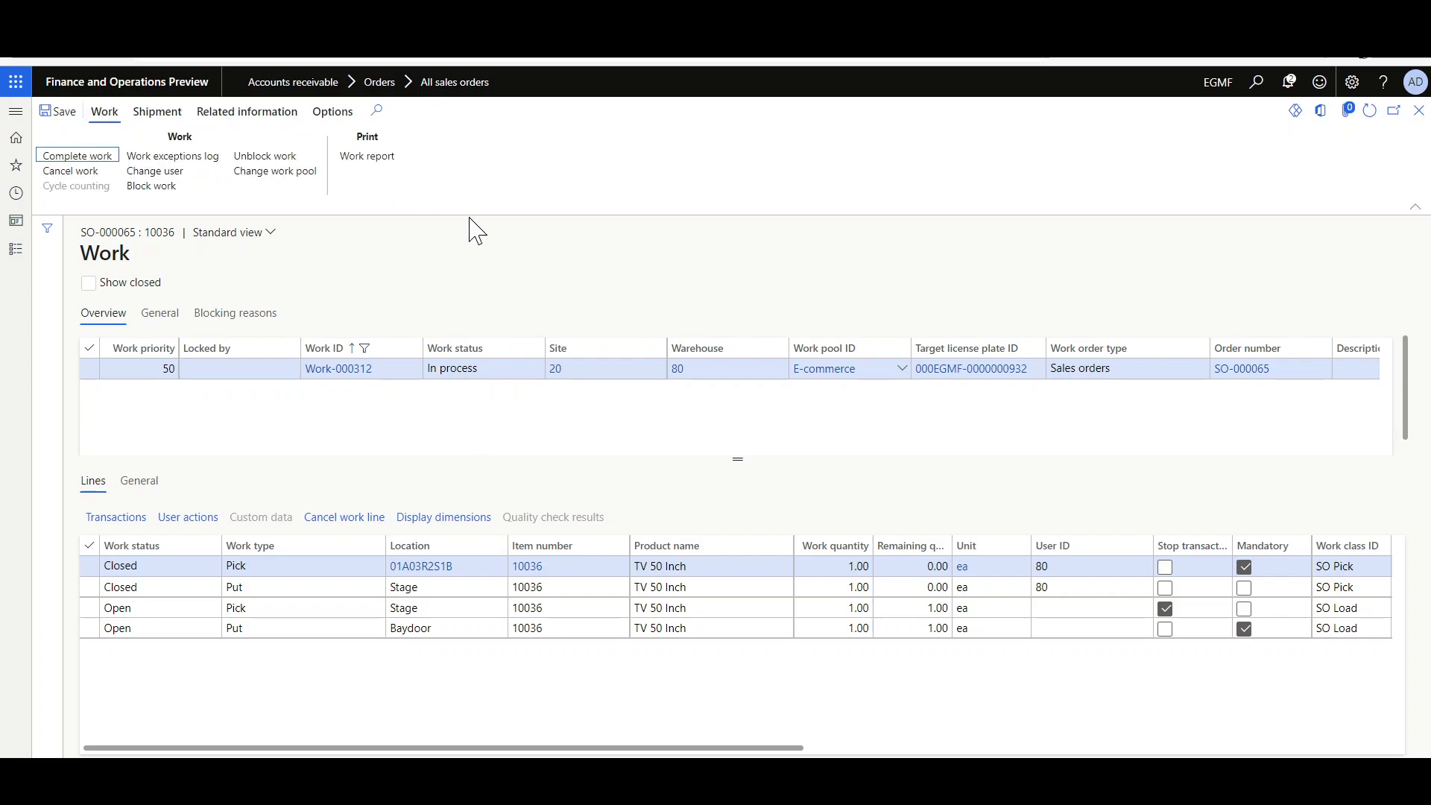
{"action": "left_click", "coordinate": [281, 168]}
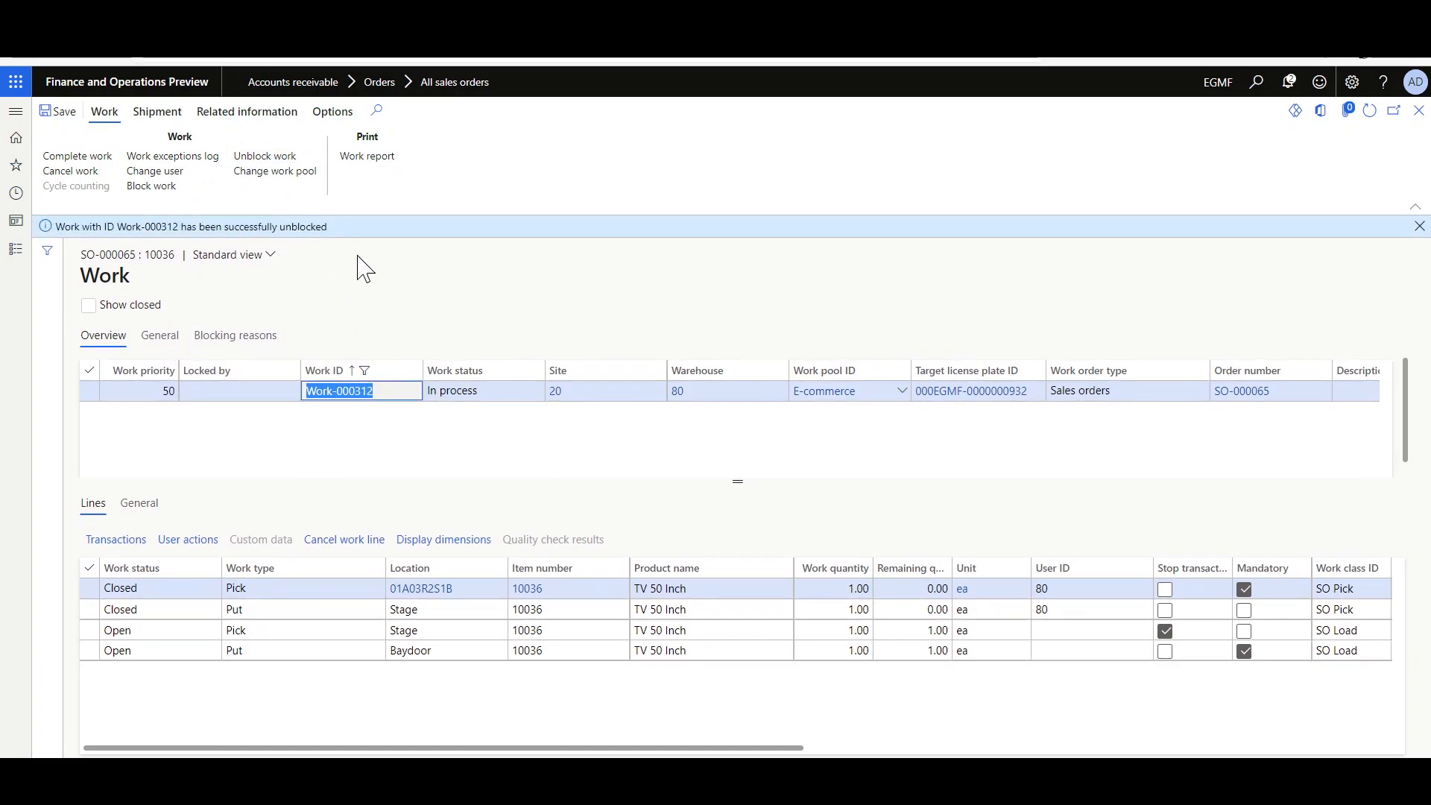
{"action": "left_click", "coordinate": [1419, 225]}
In the Warehouse Management app, process Sales order load for Work-000312, confirming the pick from Stage and the put to Baydoor.
{"action": "left_click", "coordinate": [976, 778]}
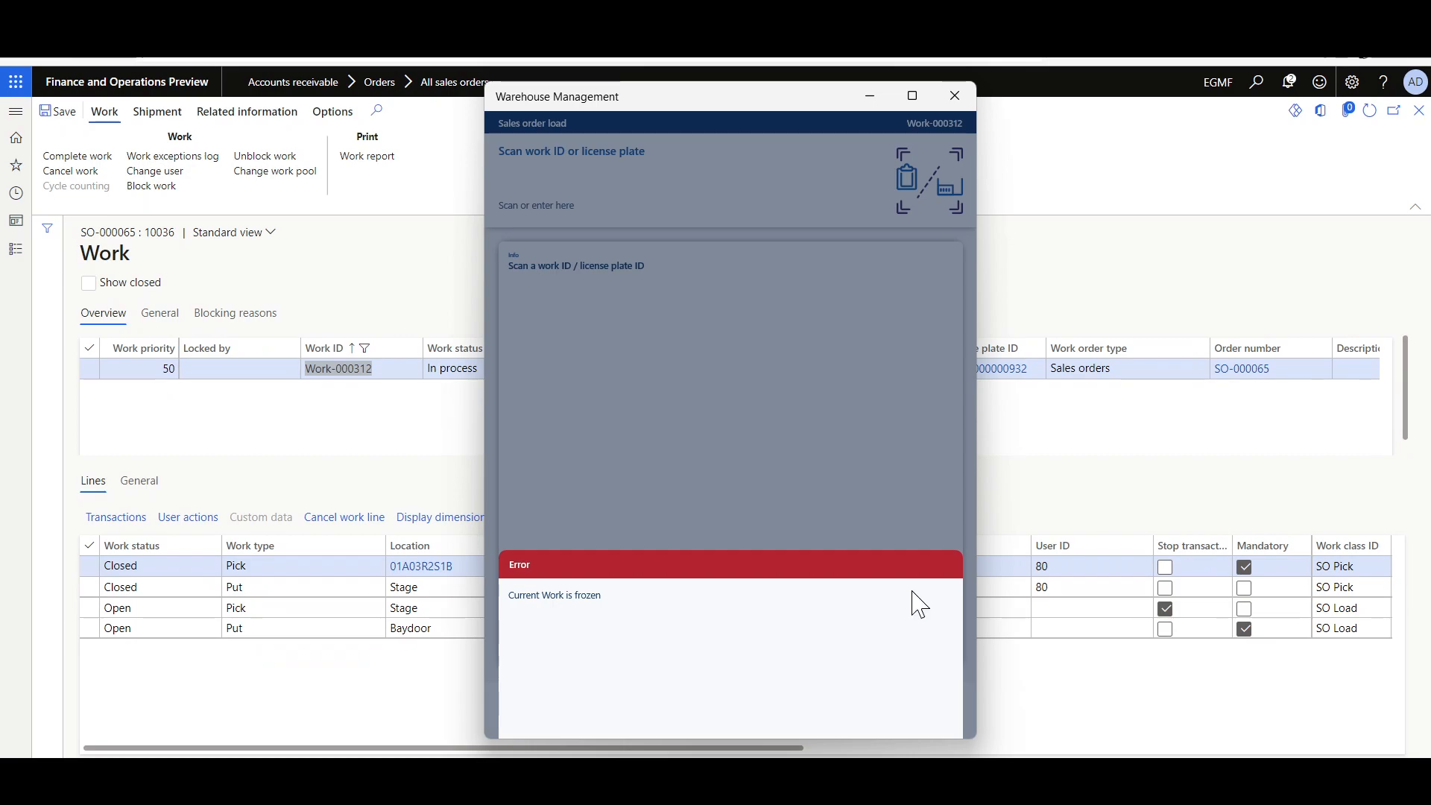
{"action": "left_click", "coordinate": [733, 295]}
{"action": "left_click", "coordinate": [605, 168]}
{"action": "key", "text": "ctrl+v"}
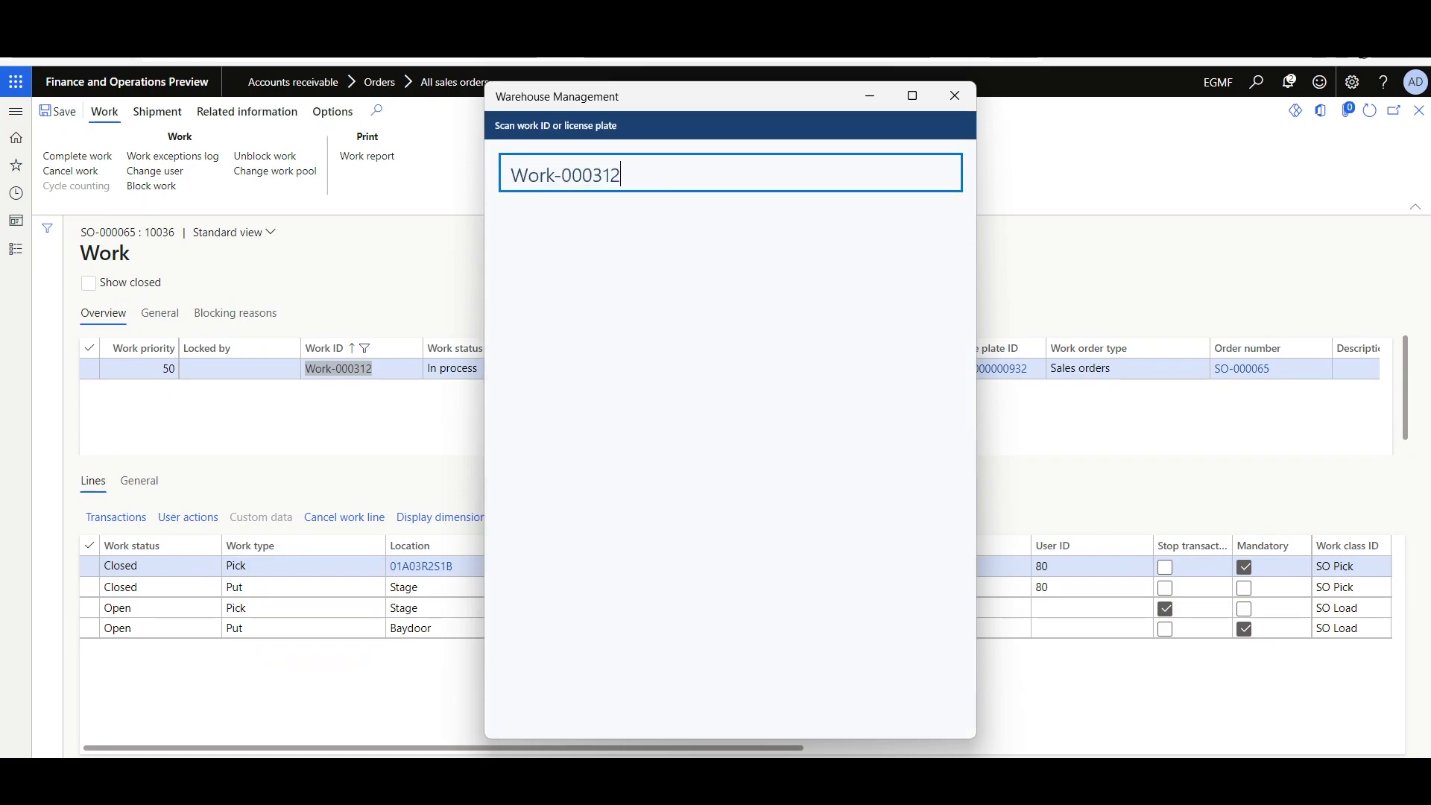
{"action": "key", "text": "Return"}
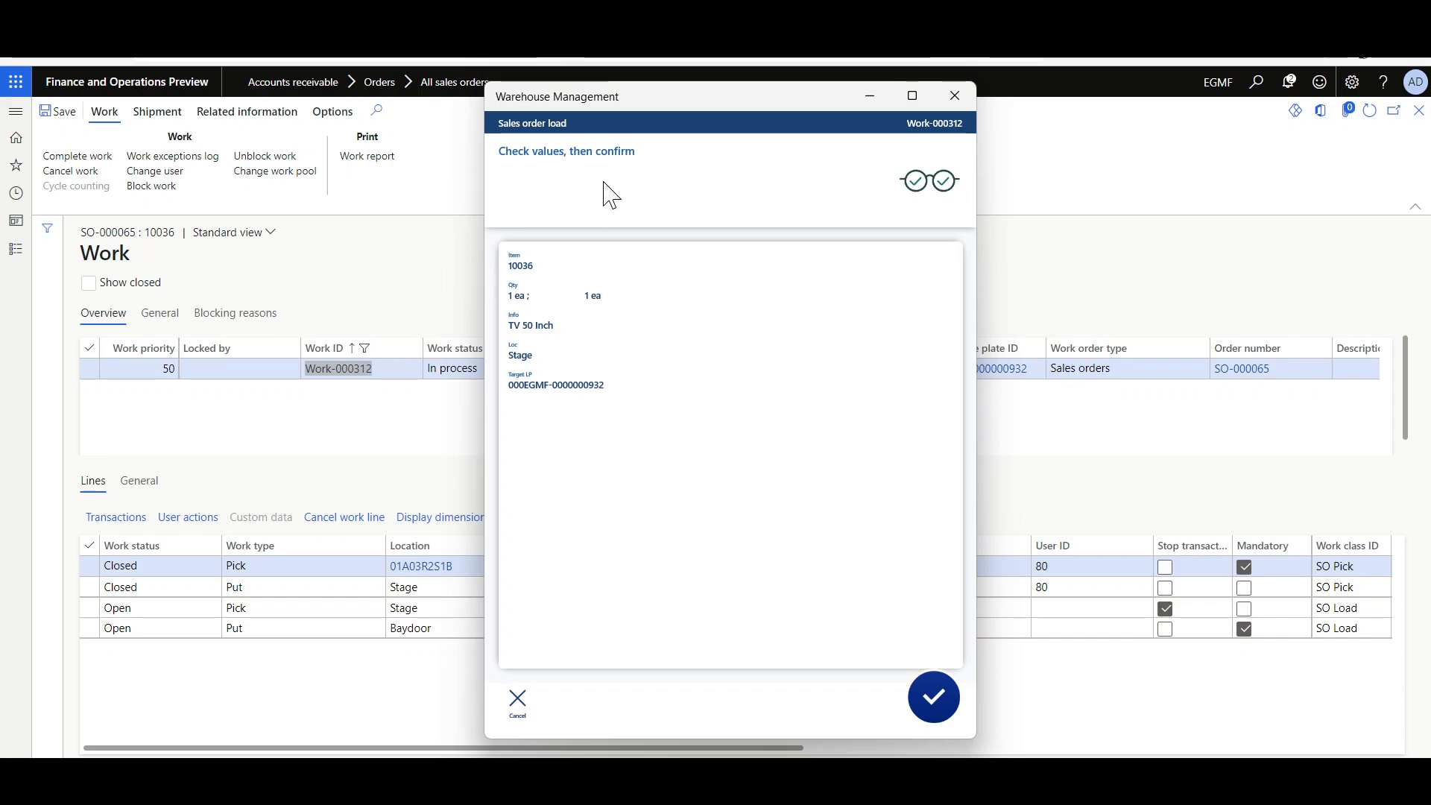
{"action": "left_click", "coordinate": [952, 709]}
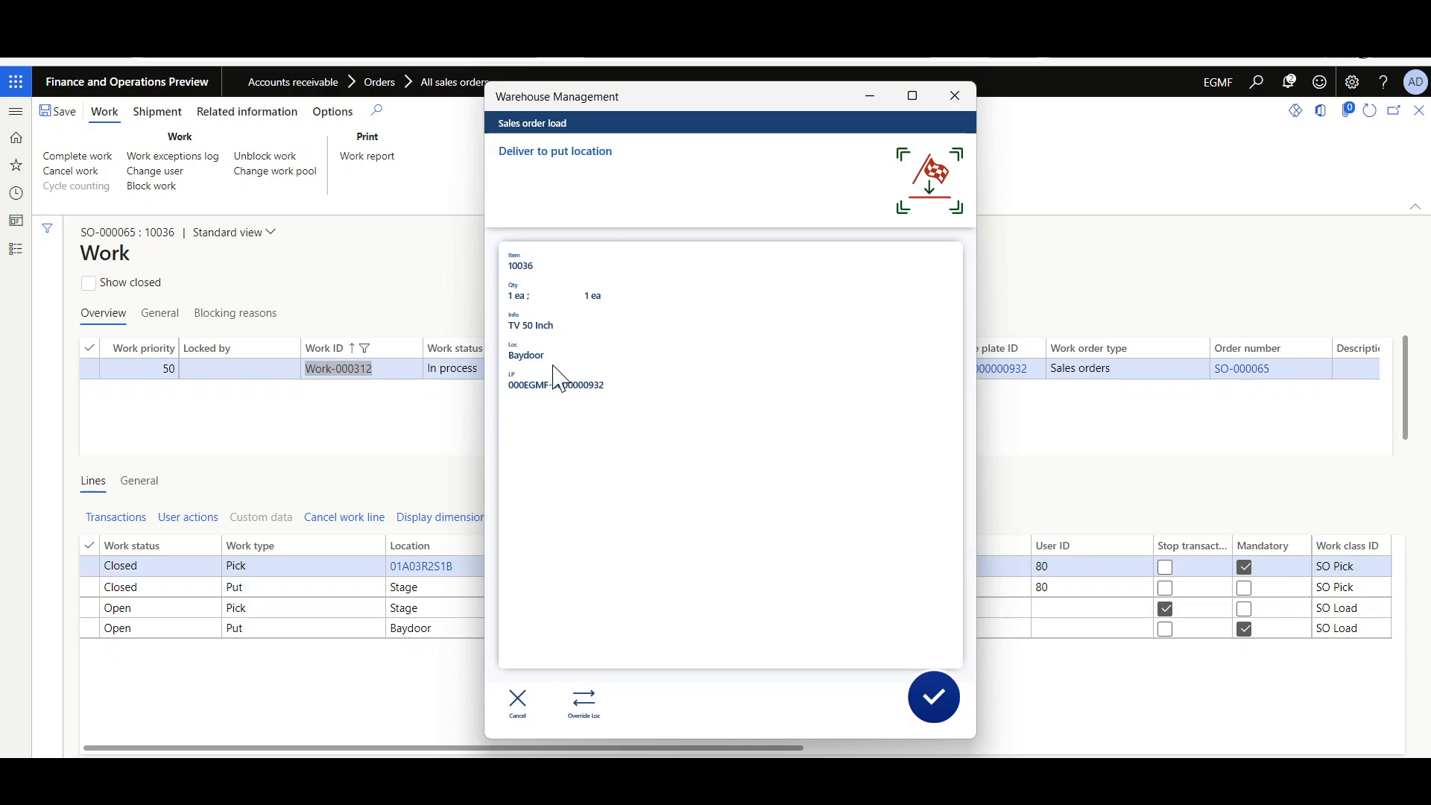
{"action": "left_click", "coordinate": [949, 695]}
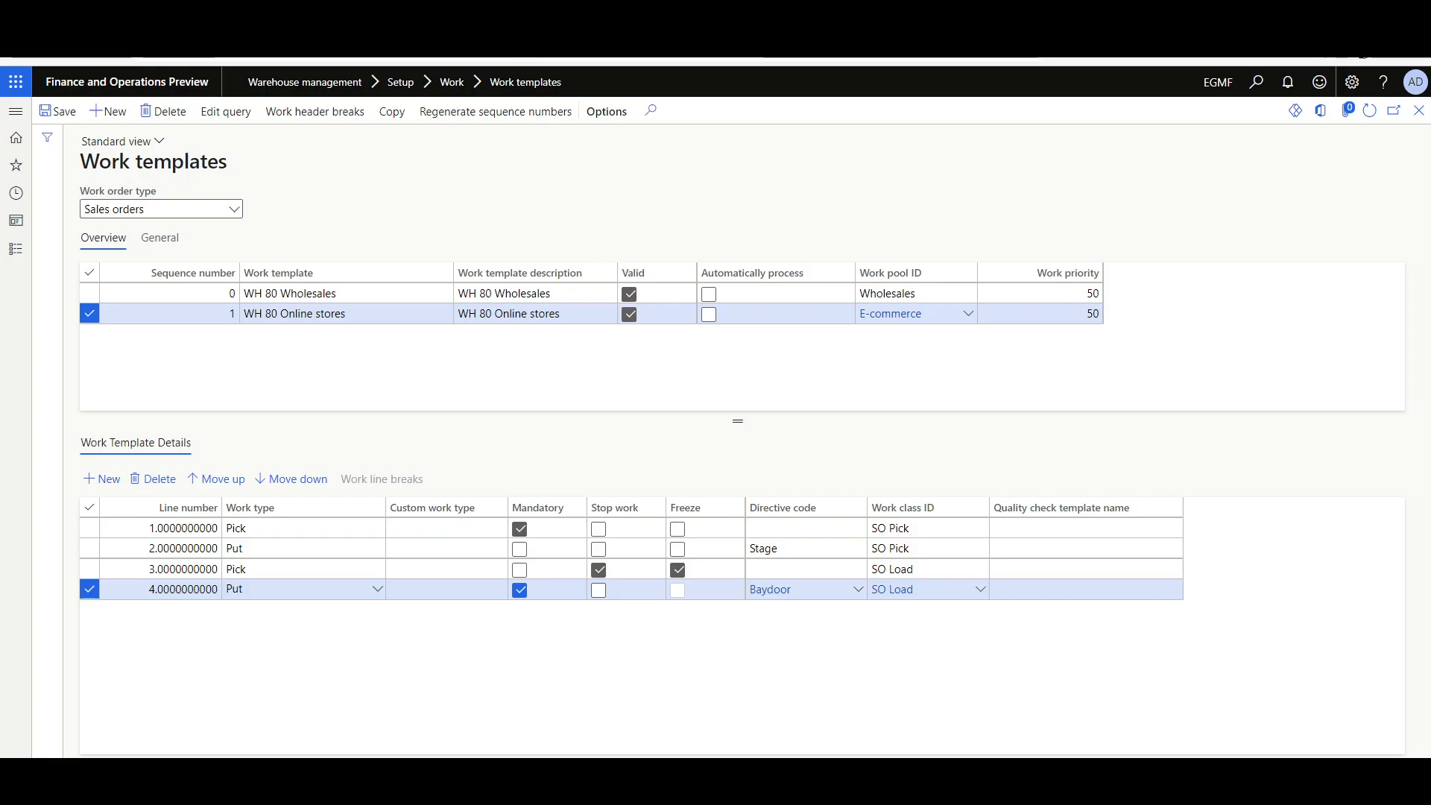
Review the sales order location directives WH 80 Put stage and WH 80 Put Baydoor, including their directive codes, lines and actions.
{"action": "left_click", "coordinate": [466, 14]}
{"action": "left_click", "coordinate": [257, 261]}
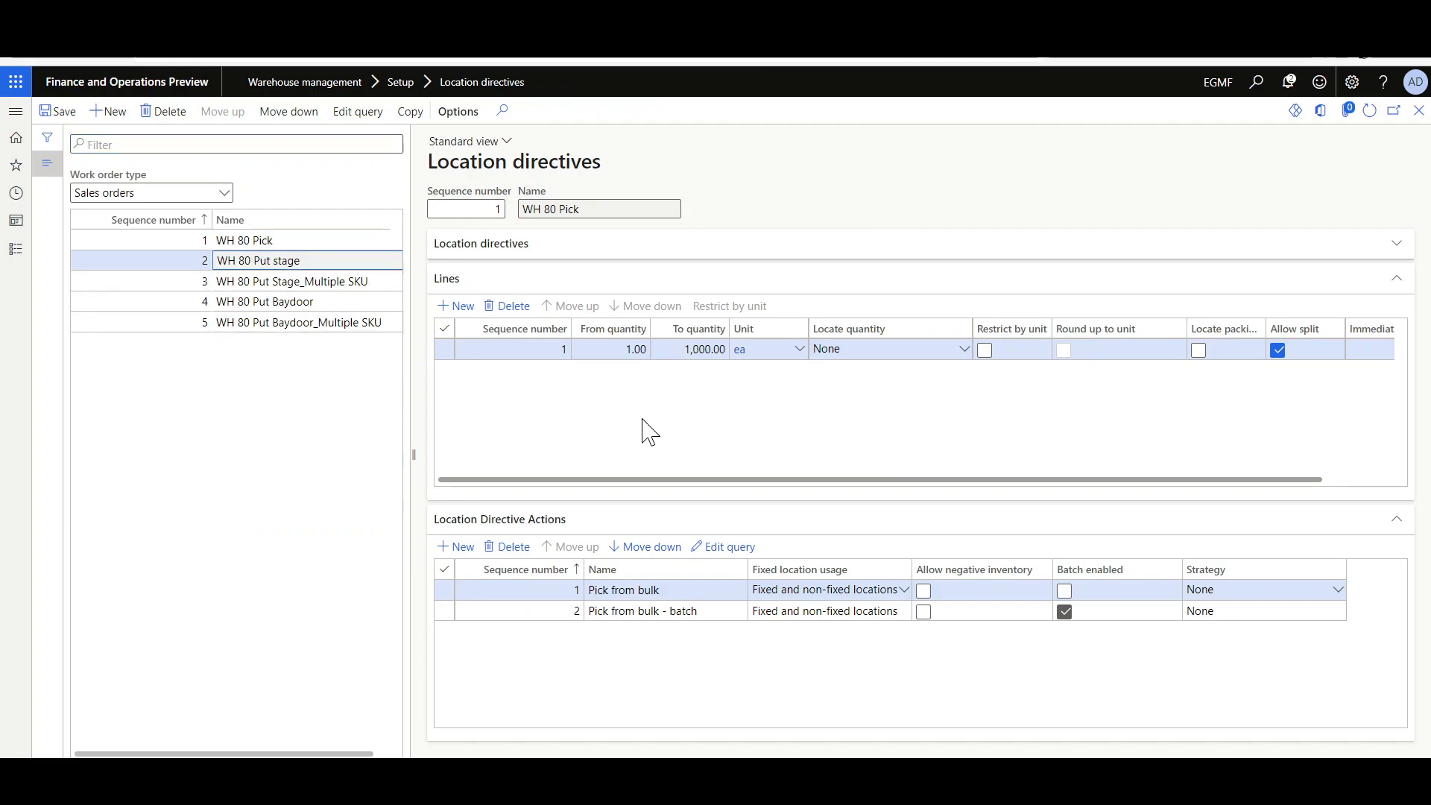
{"action": "left_click", "coordinate": [731, 255]}
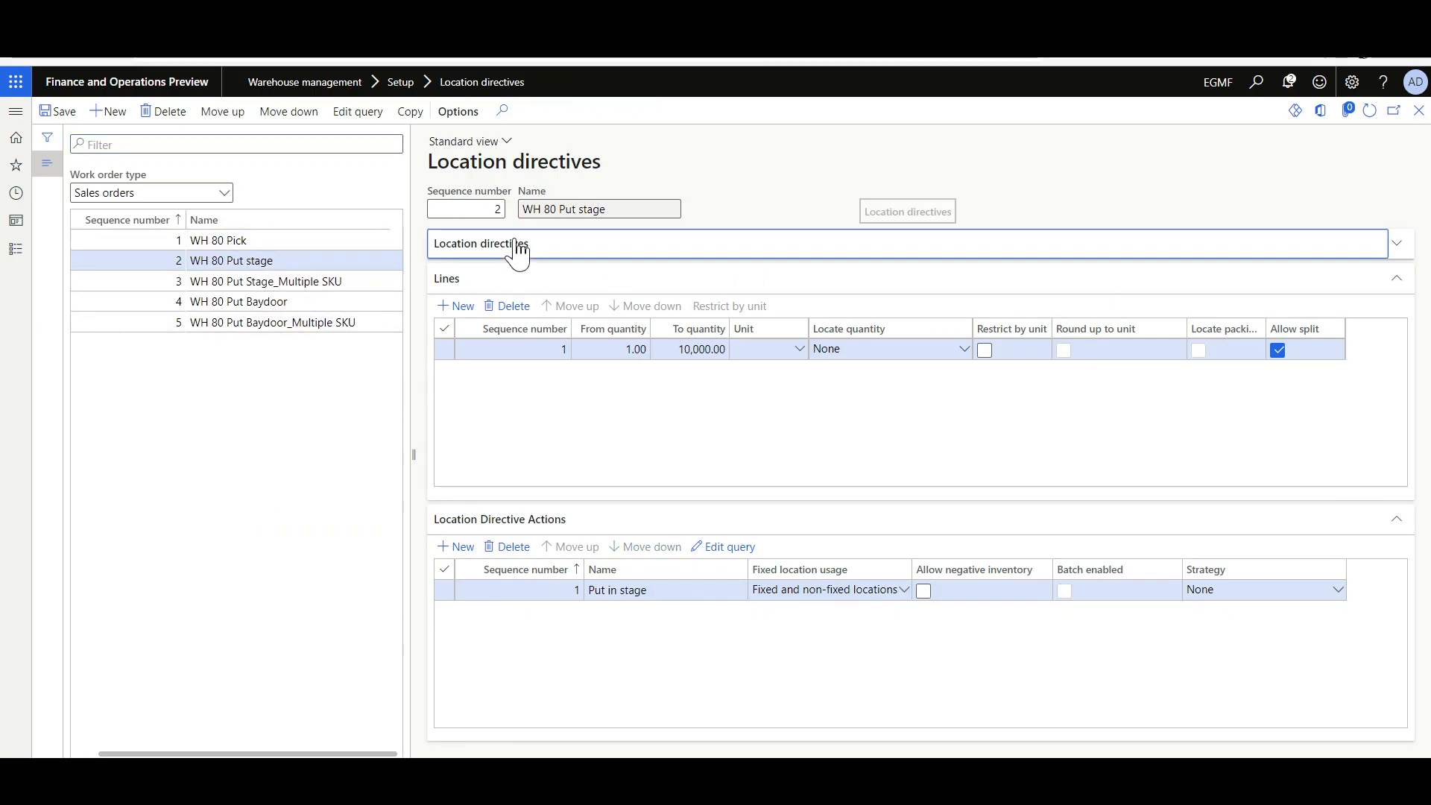
{"action": "scroll", "coordinate": [999, 343], "scroll_direction": "down", "scroll_amount": 1}
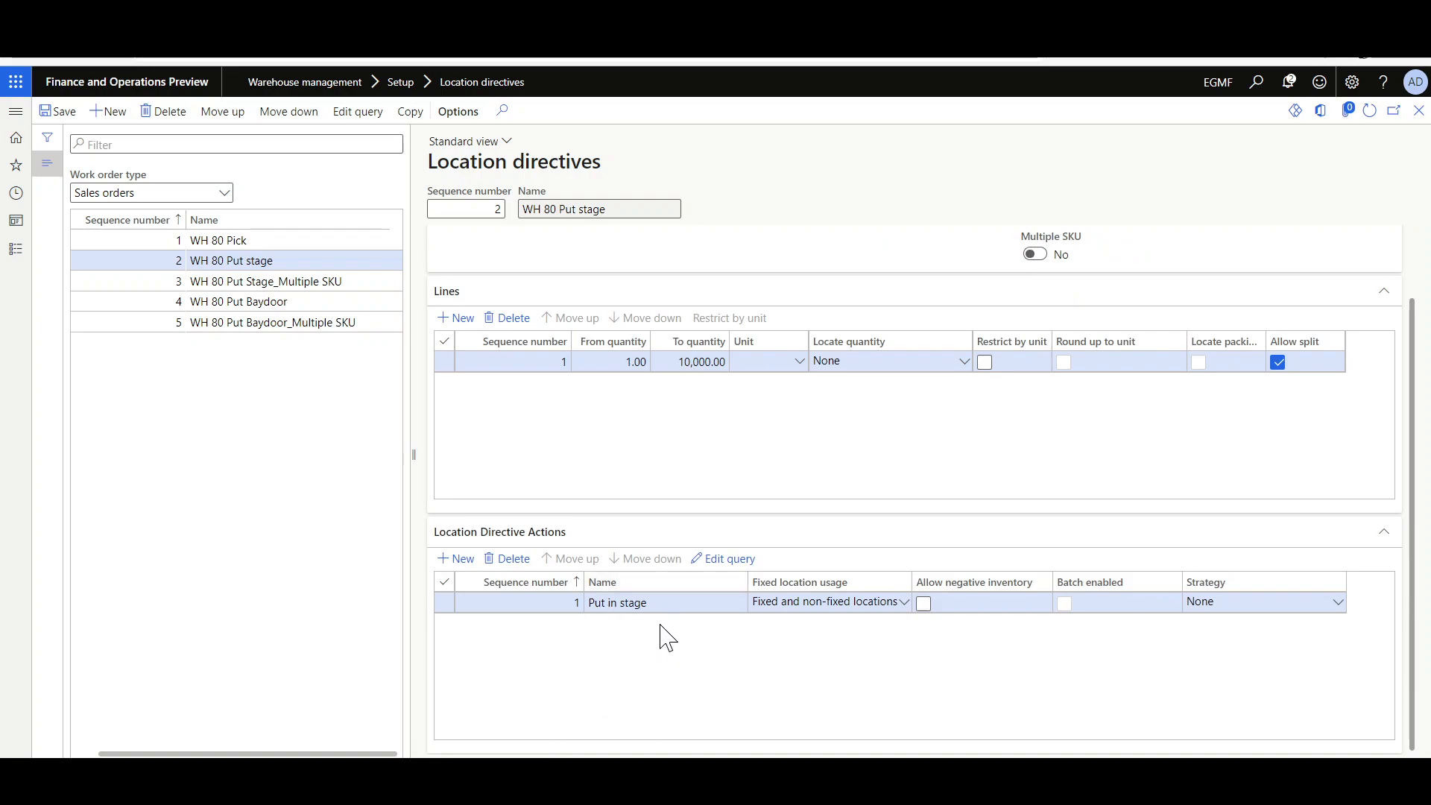
{"action": "left_click", "coordinate": [246, 302]}
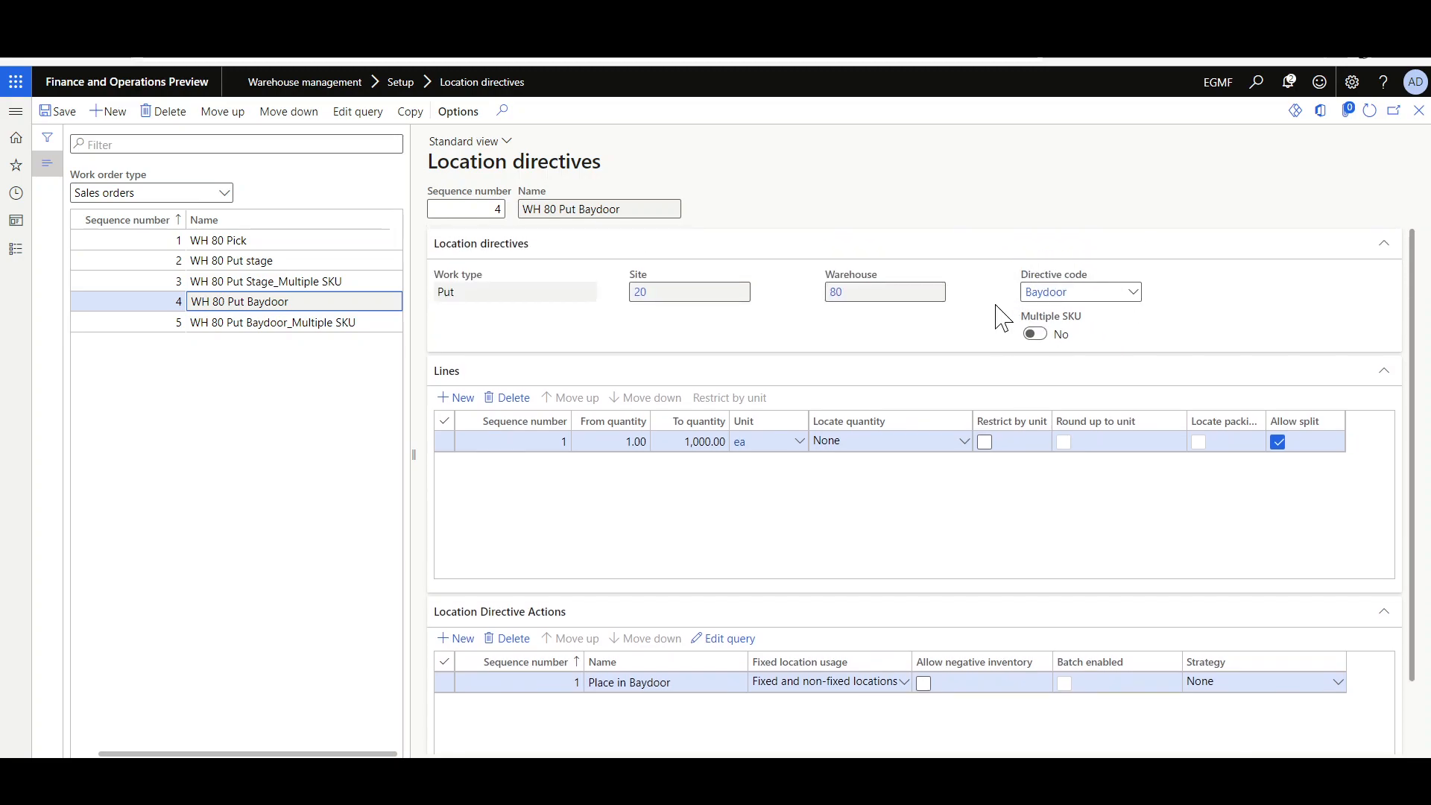
{"action": "scroll", "coordinate": [1004, 321], "scroll_direction": "down", "scroll_amount": 1}
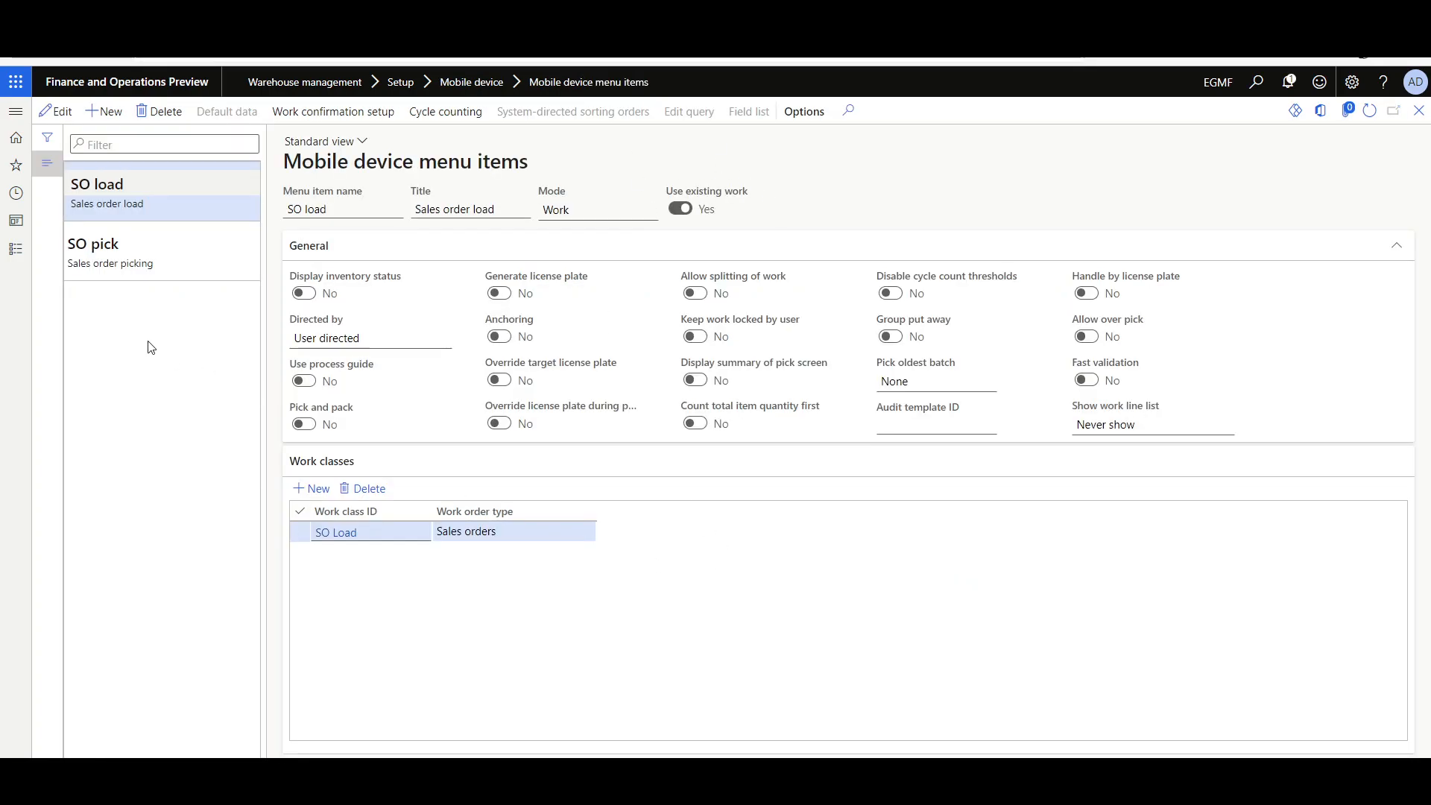
Compare the work classes and settings of the SO pick and SO load mobile device menu items.
{"action": "left_click", "coordinate": [117, 276]}
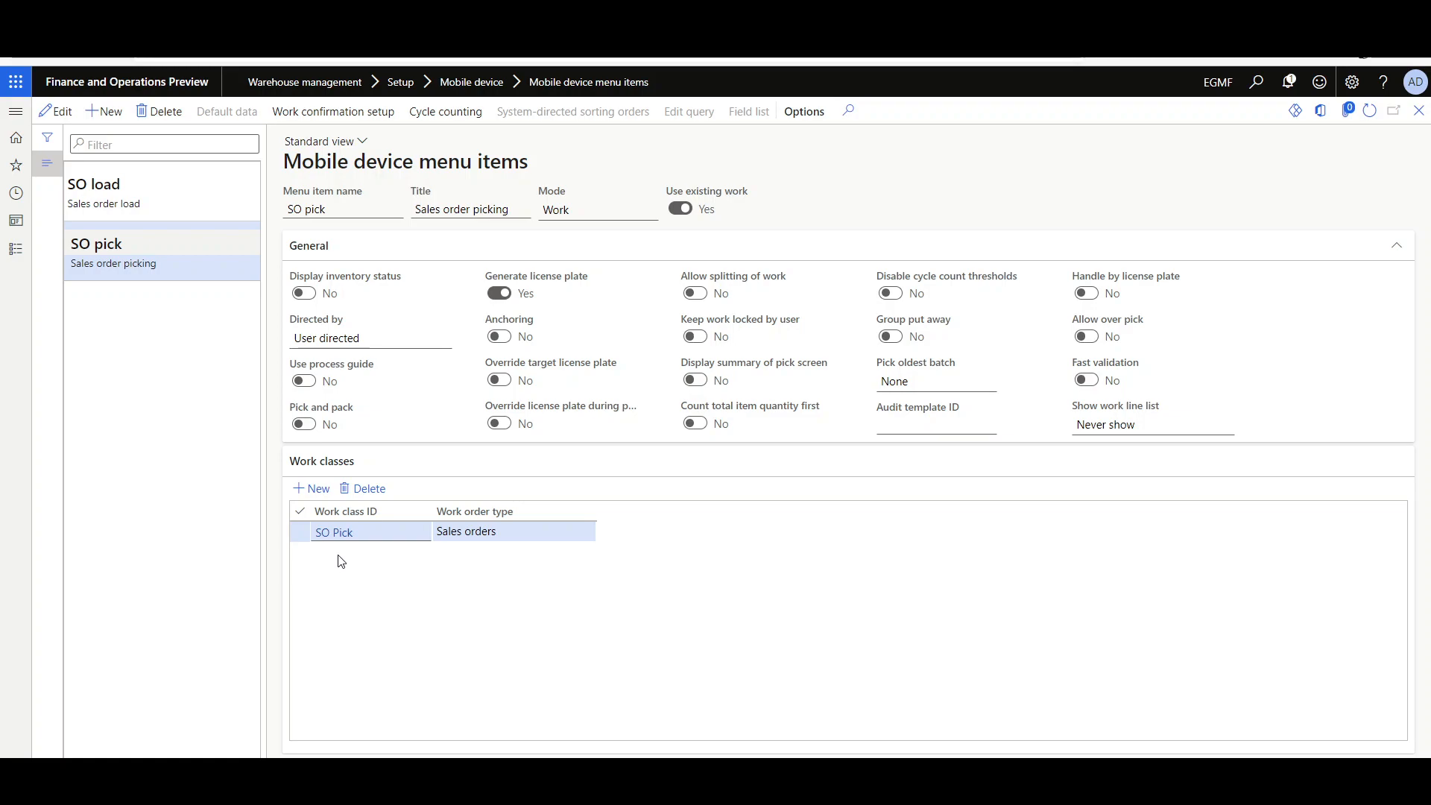
{"action": "left_click", "coordinate": [86, 183]}
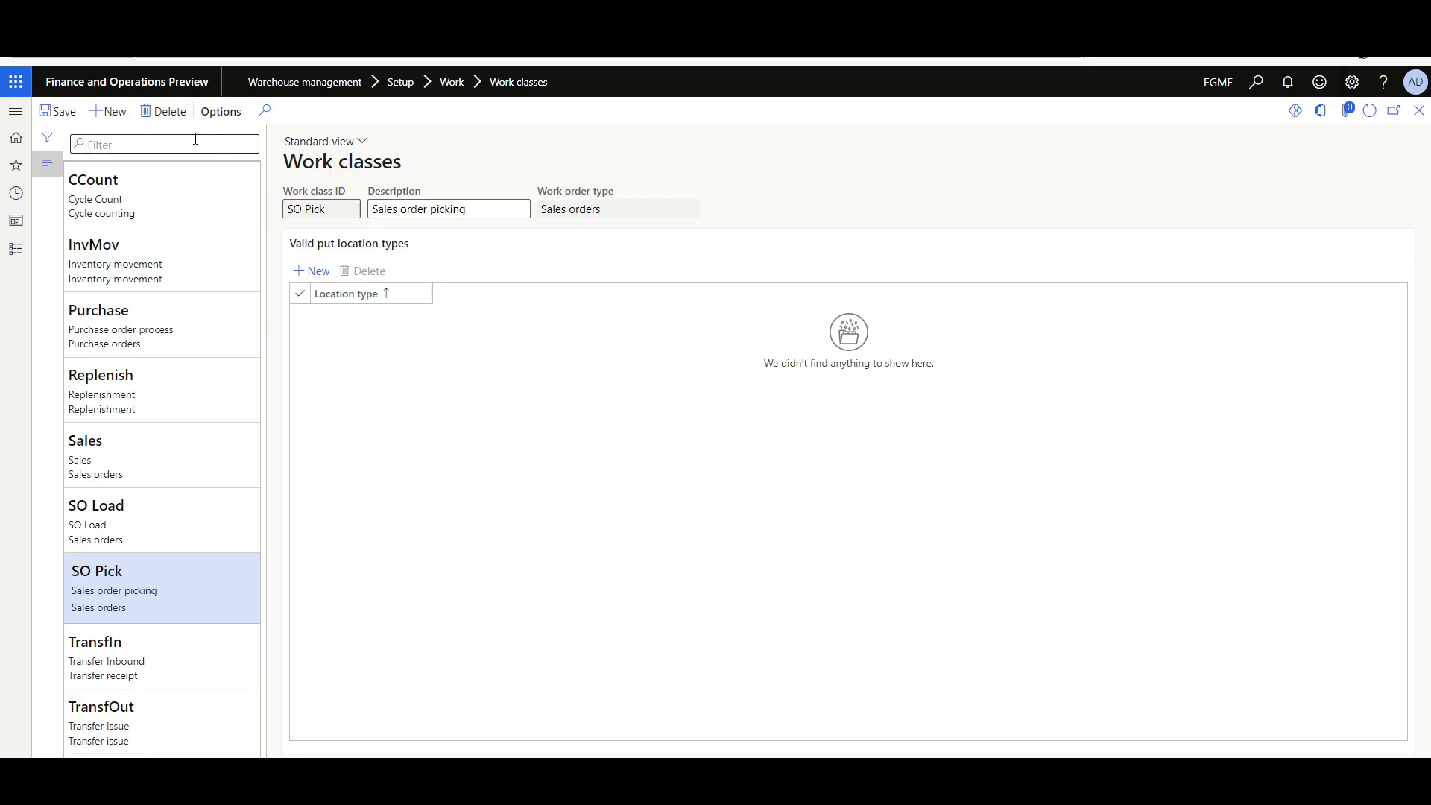
Create a work class with ID and description POPutaway and work order type Purchase orders.
{"action": "key", "text": "alt+n"}
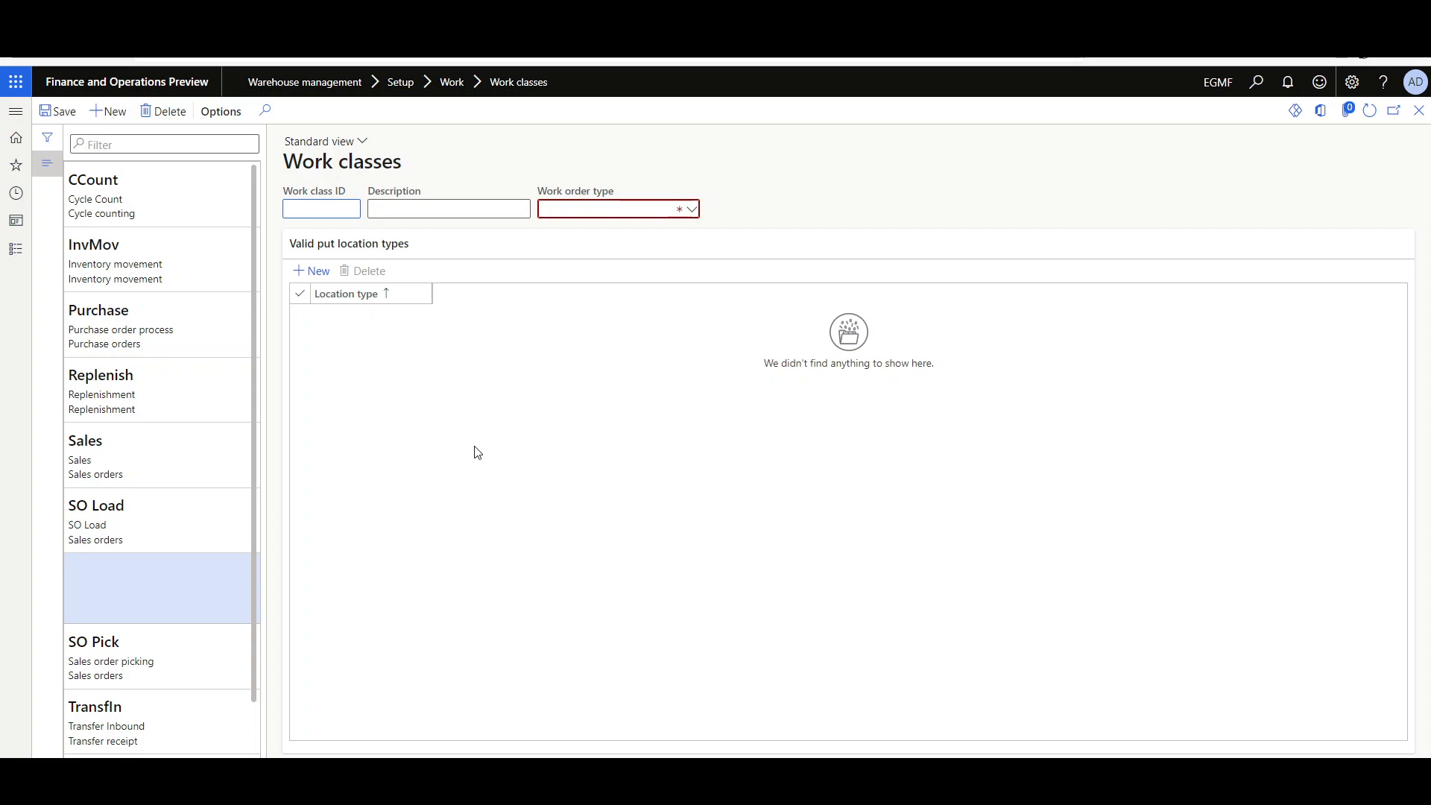
{"action": "type", "text": "POPutaway"}
{"action": "key", "text": "Tab"}
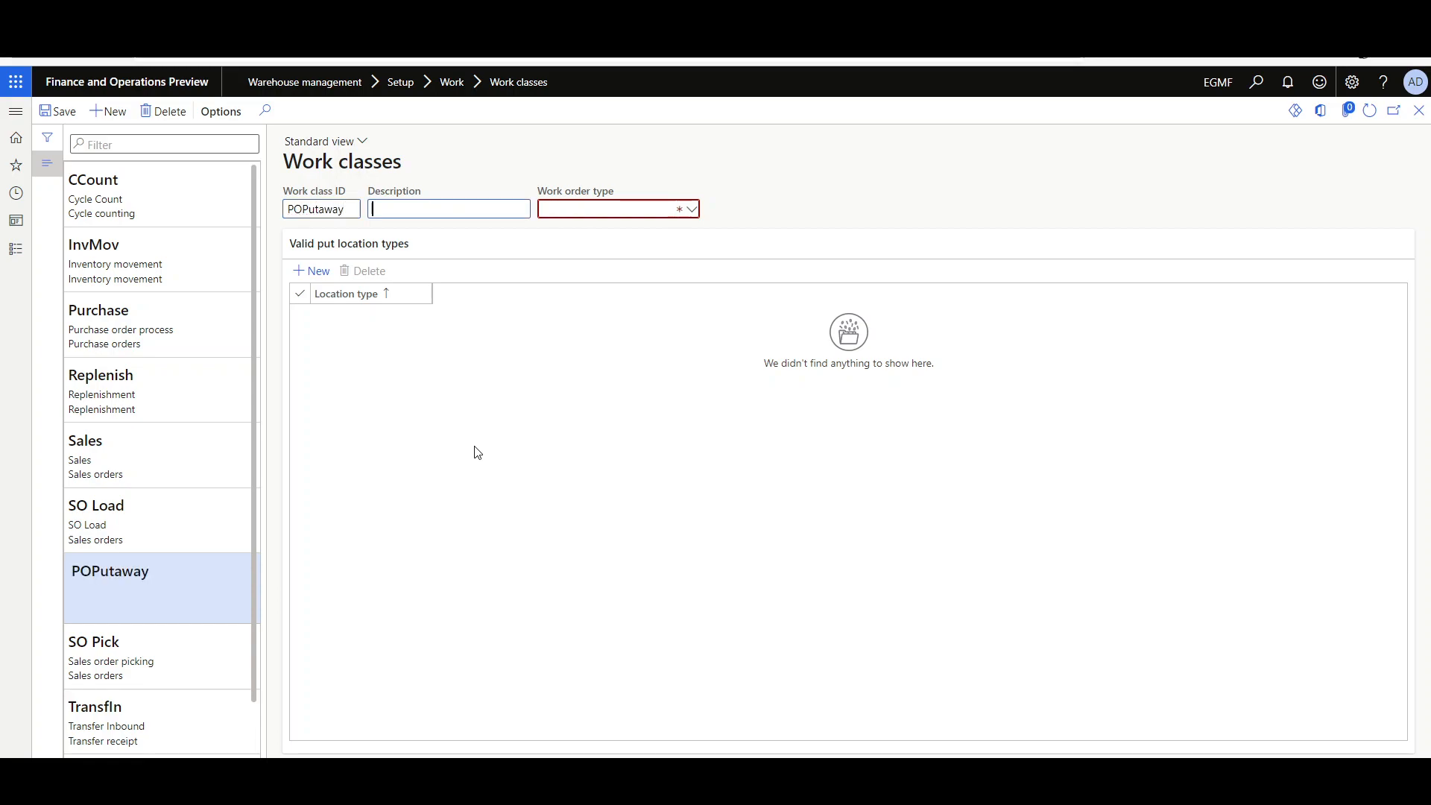
{"action": "key", "text": "shift+Tab"}
{"action": "key", "text": "ctrl+c"}
{"action": "key", "text": "Tab"}
{"action": "key", "text": "ctrl+v"}
{"action": "key", "text": "Tab"}
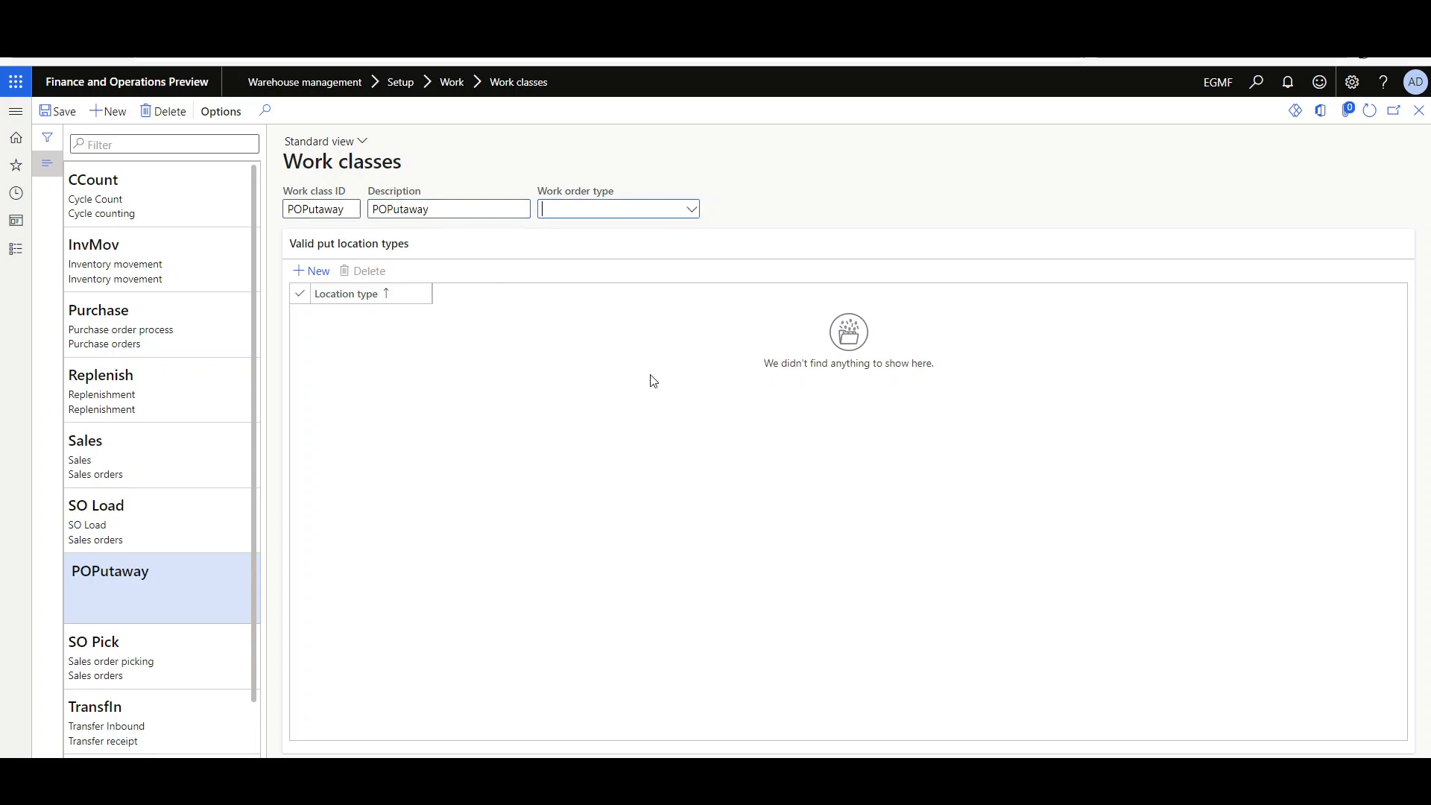
{"action": "left_click", "coordinate": [690, 210]}
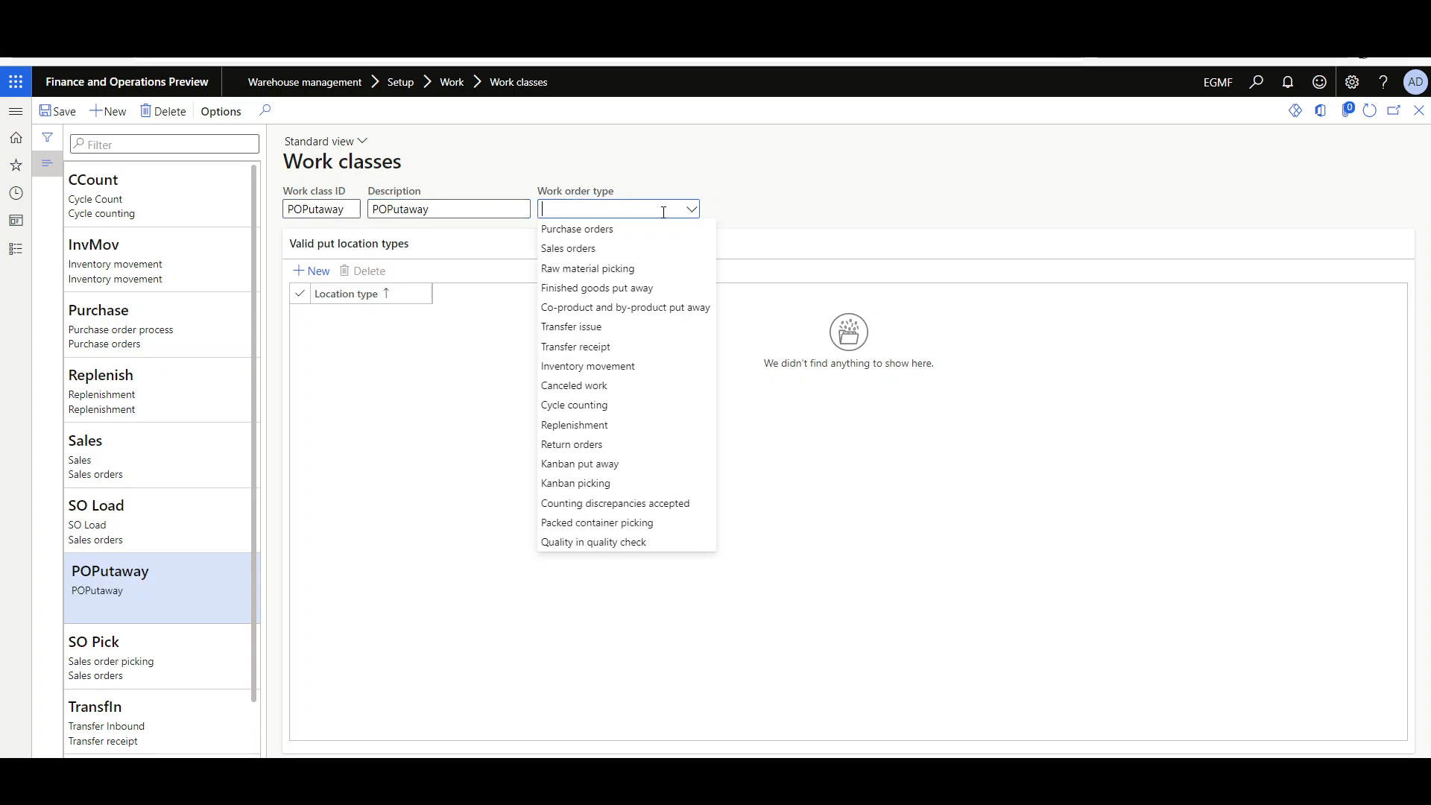
{"action": "left_click", "coordinate": [591, 229]}
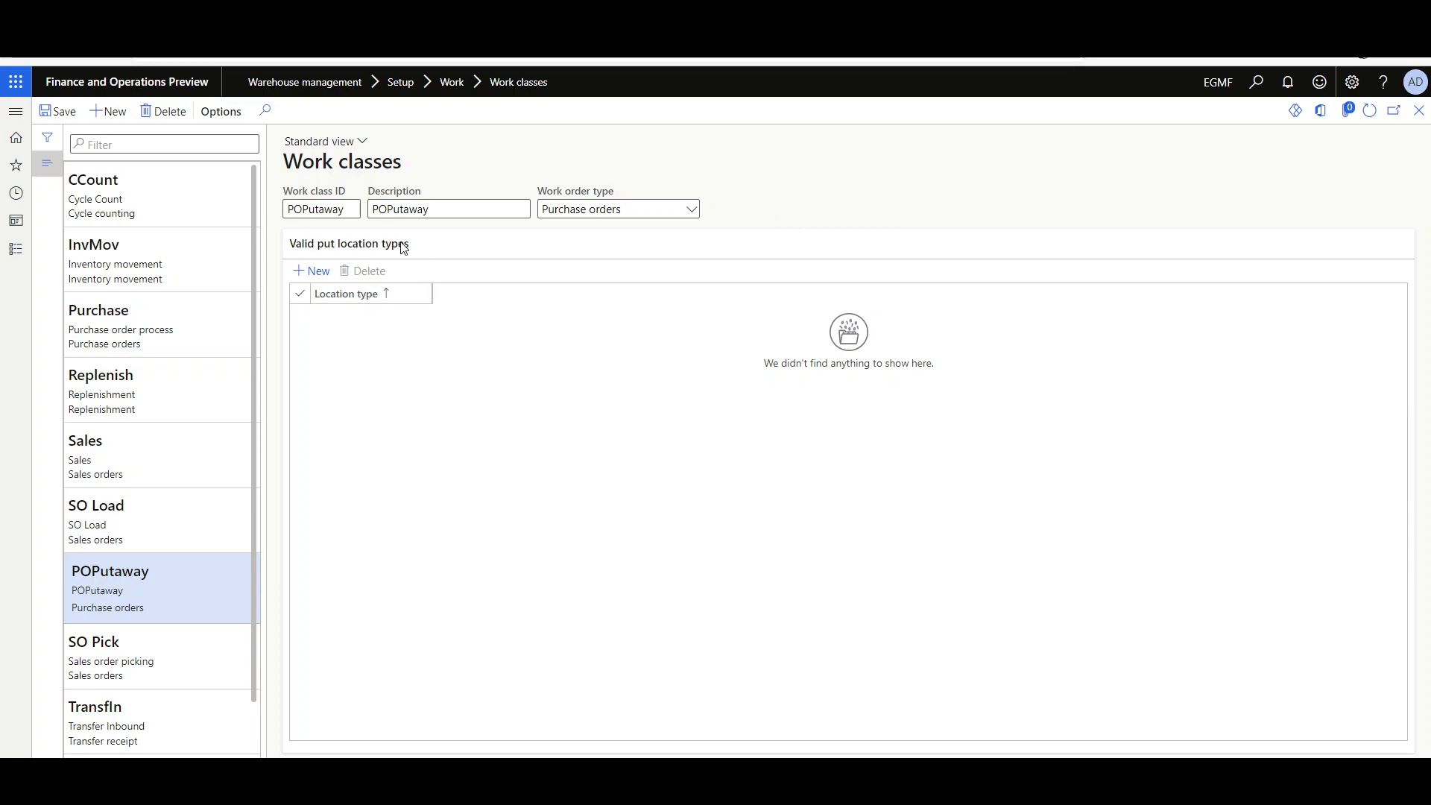
Add BULK and PICK as valid put location types for the POPutaway work class.
{"action": "left_click", "coordinate": [314, 272]}
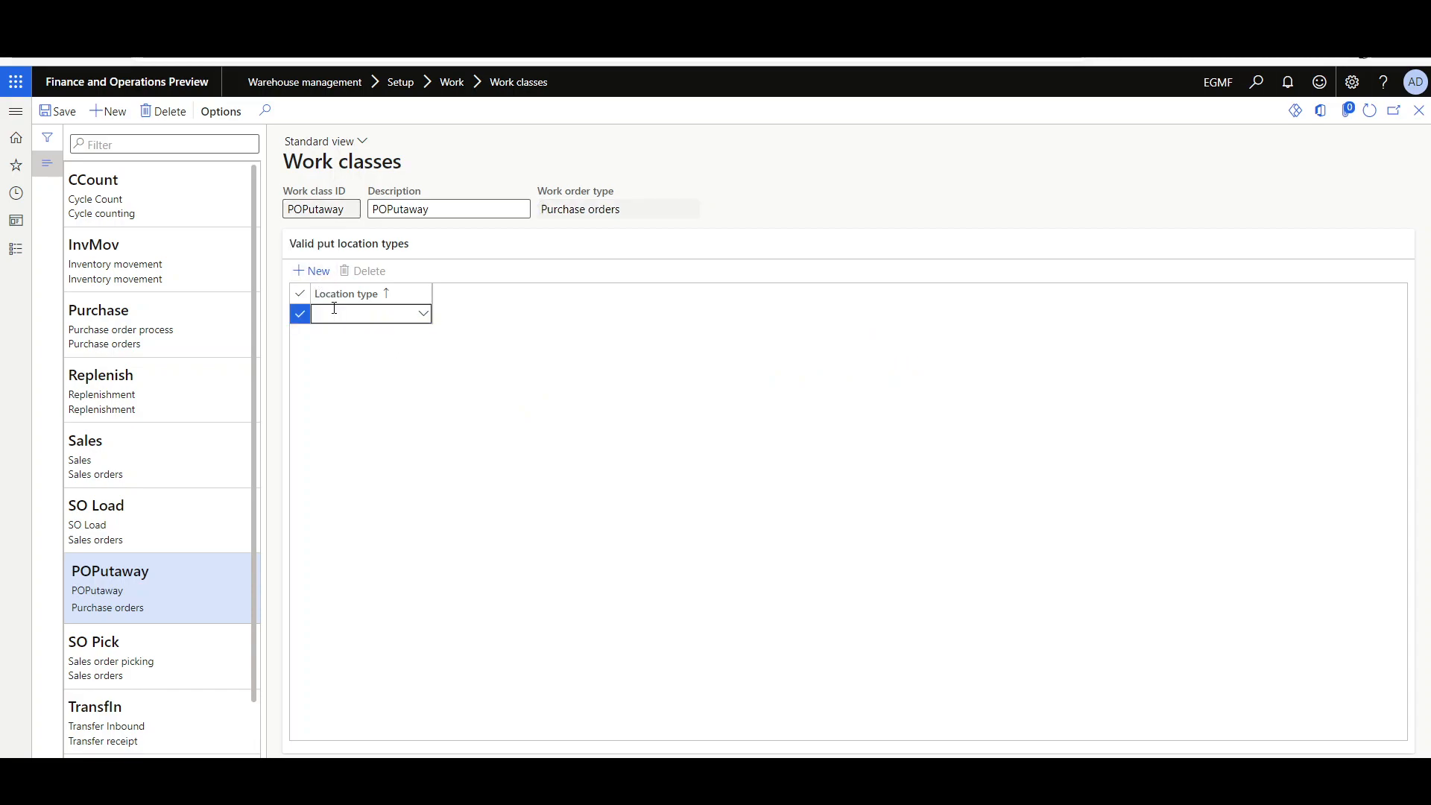
{"action": "left_click", "coordinate": [334, 308]}
{"action": "left_click", "coordinate": [350, 375]}
{"action": "left_click", "coordinate": [312, 273]}
{"action": "left_click", "coordinate": [390, 312]}
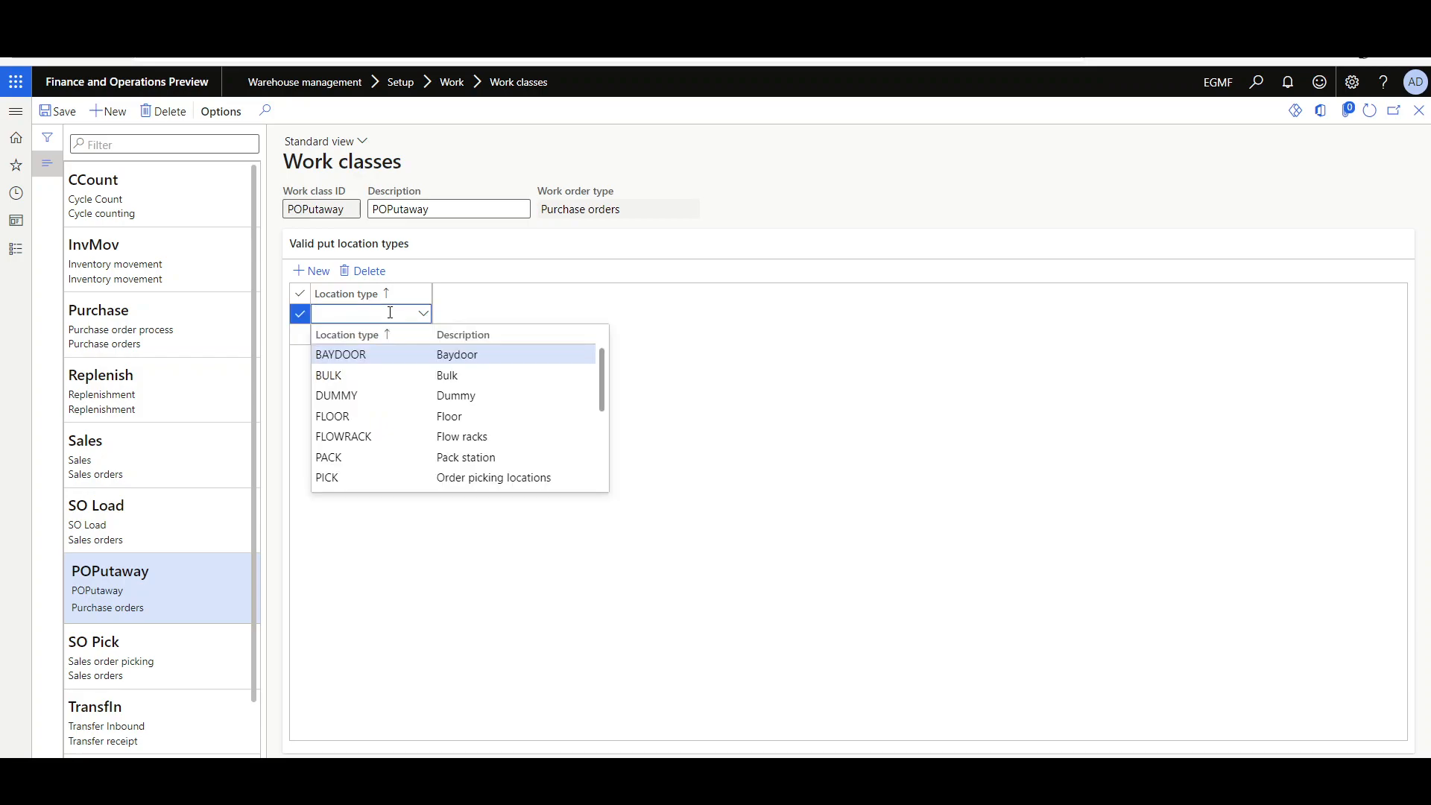
{"action": "left_click", "coordinate": [361, 477]}
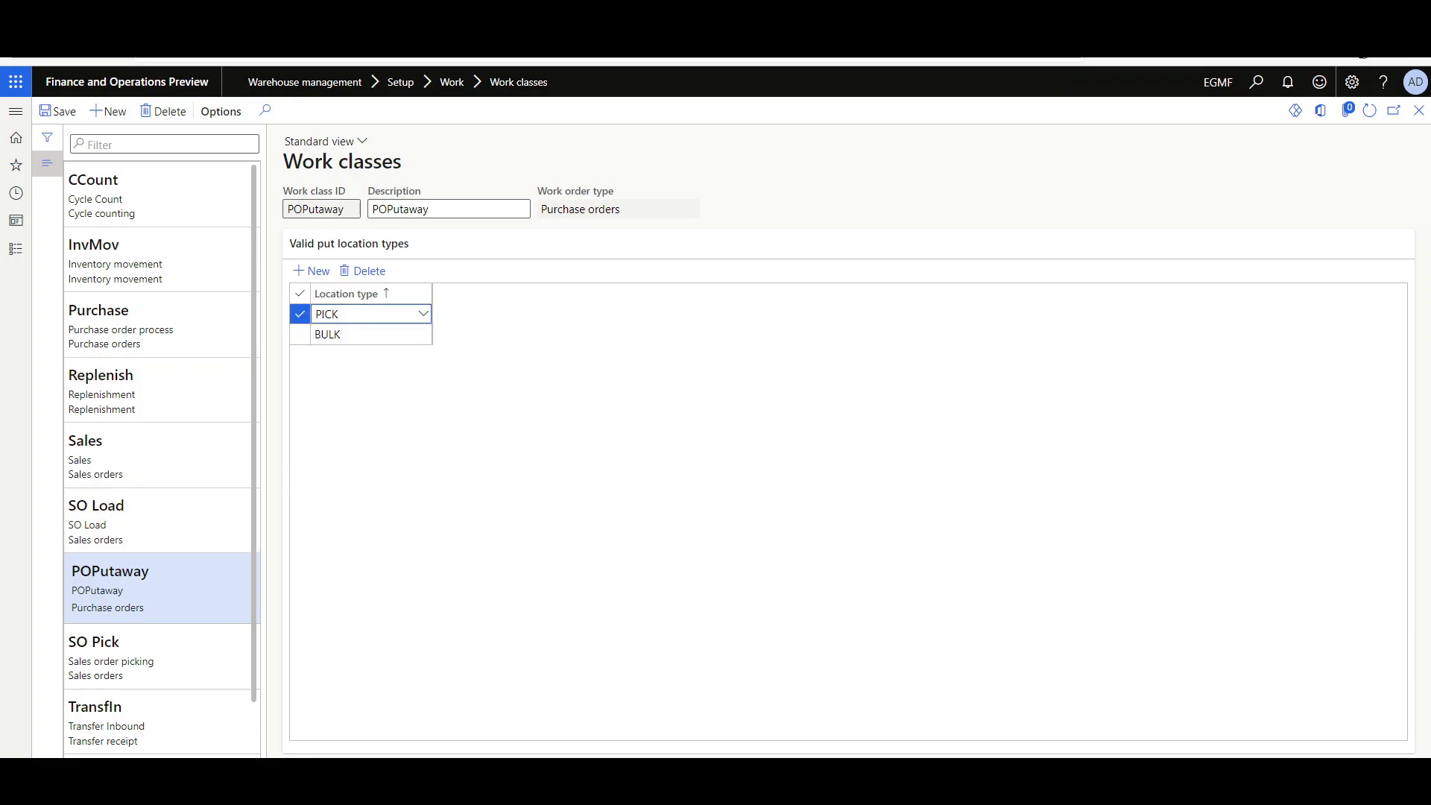
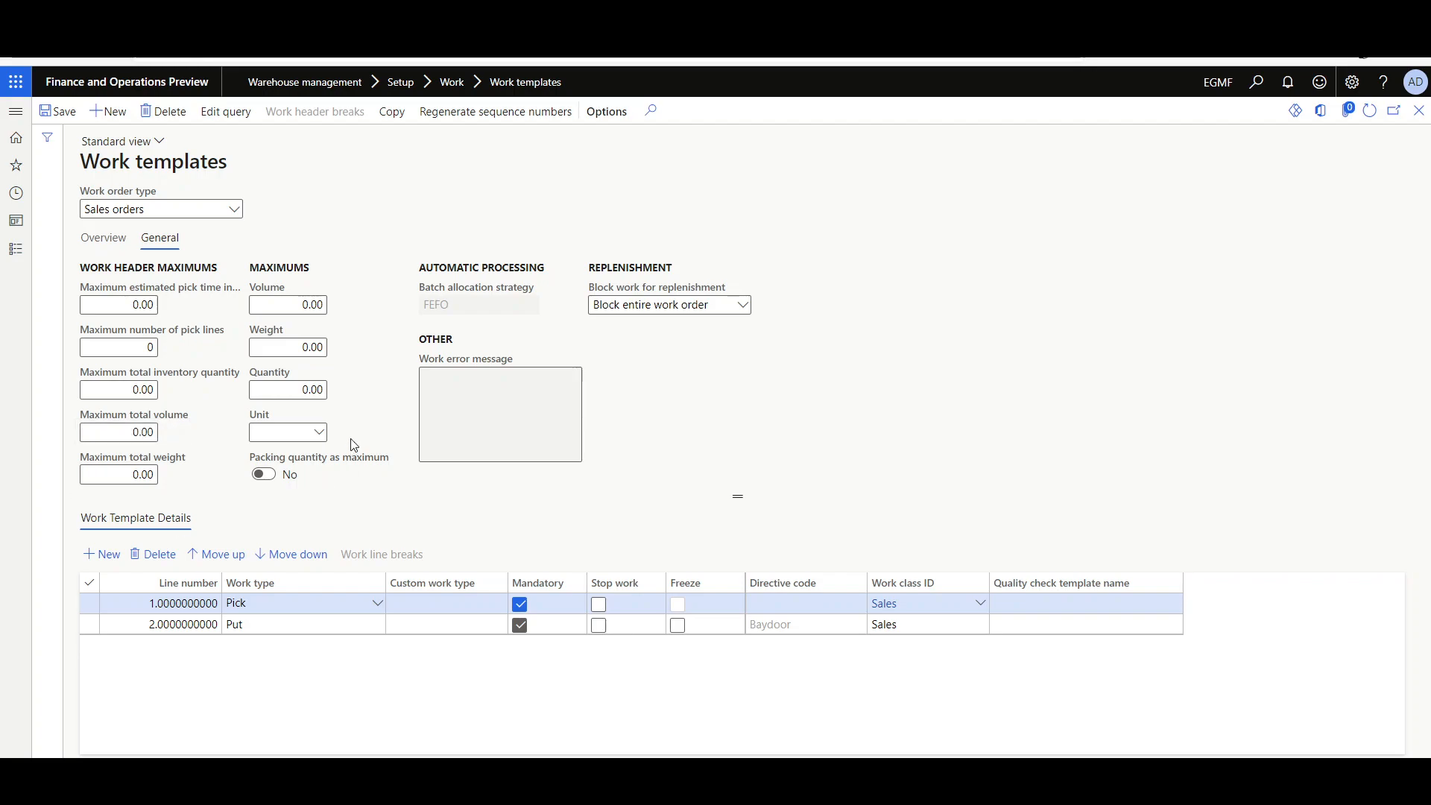
Set the sales order work template's maximum quantity to 3 ea and its maximum total inventory quantity to 18.
{"action": "left_click", "coordinate": [292, 394]}
{"action": "type", "text": "3"}
{"action": "key", "text": "Tab"}
{"action": "type", "text": "ea"}
{"action": "left_click", "coordinate": [145, 388]}
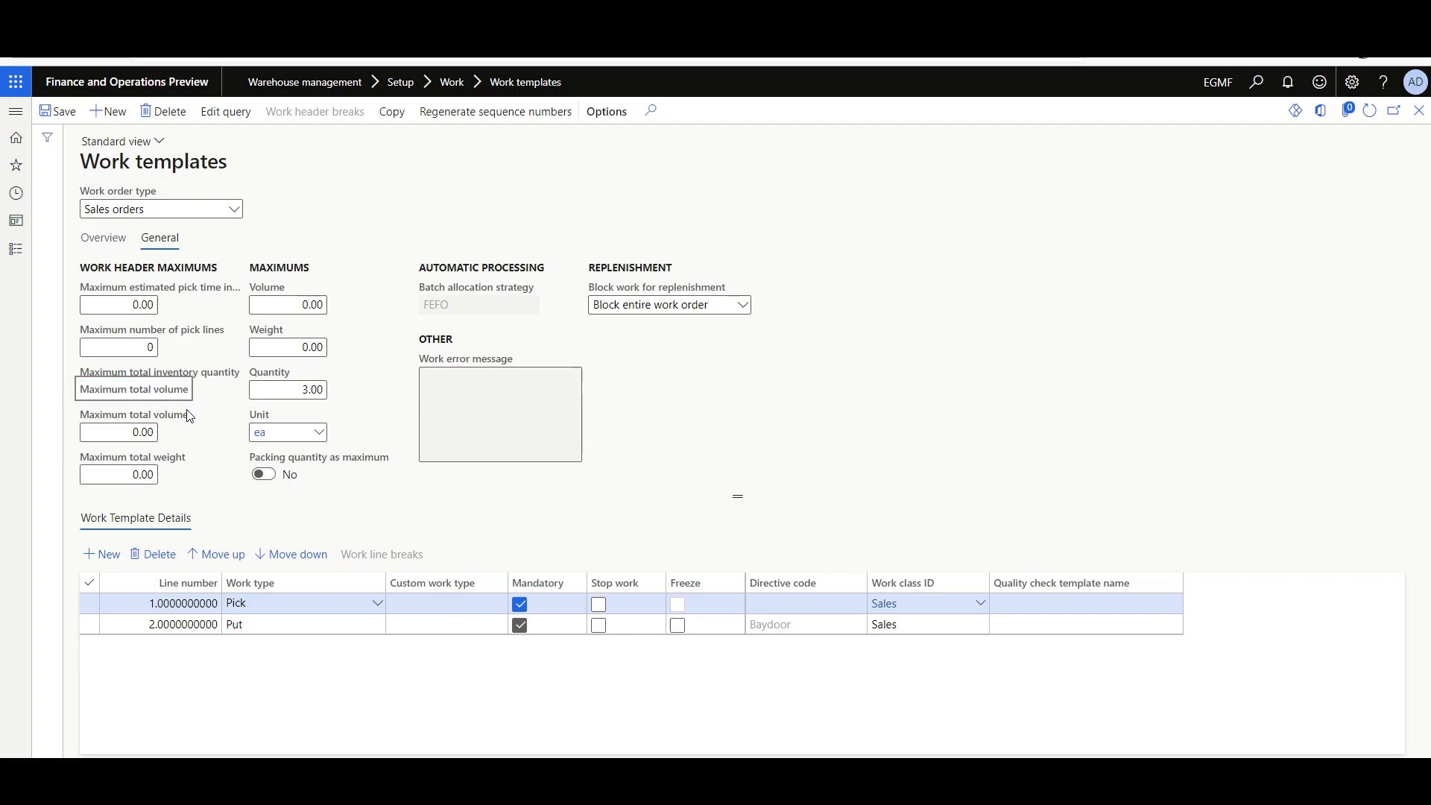
{"action": "type", "text": "18"}
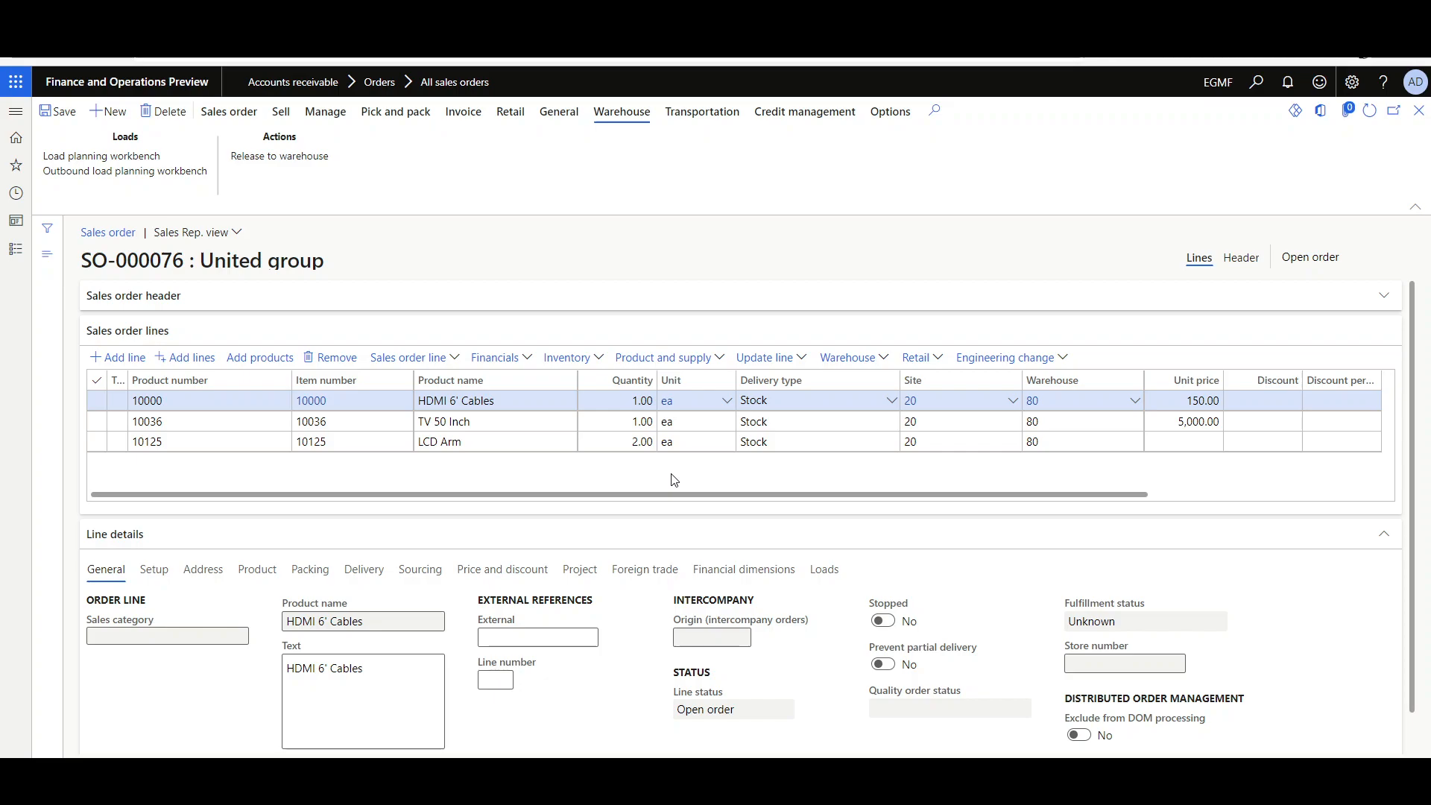
Open the warehouse work details for the HDMI 6' Cables line of sales order SO-000076.
{"action": "left_click", "coordinate": [838, 358]}
{"action": "left_click", "coordinate": [850, 428]}
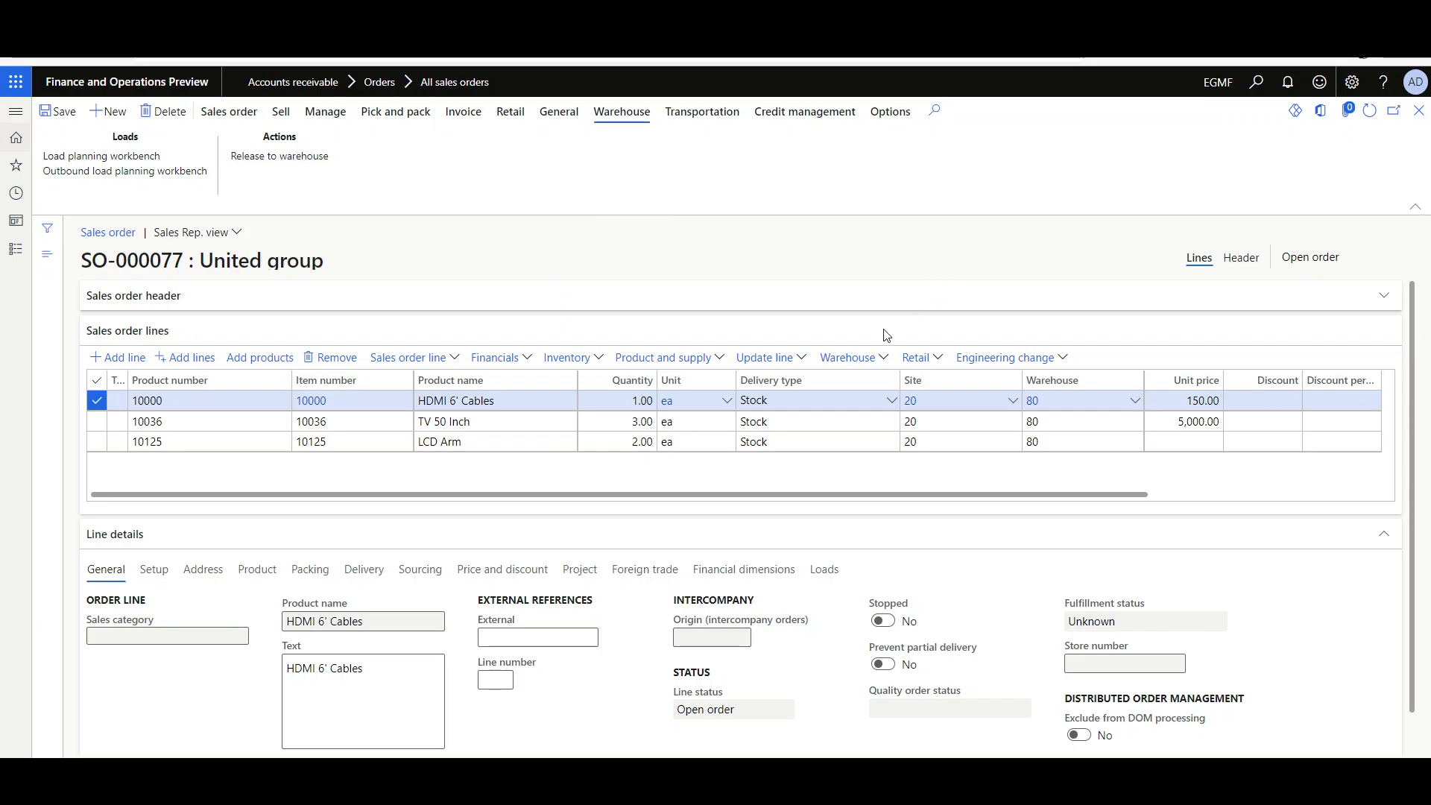
View the warehouse work details for the HDMI 6' Cables line and the LCD Arm line of sales order SO-000077.
{"action": "left_click", "coordinate": [853, 357]}
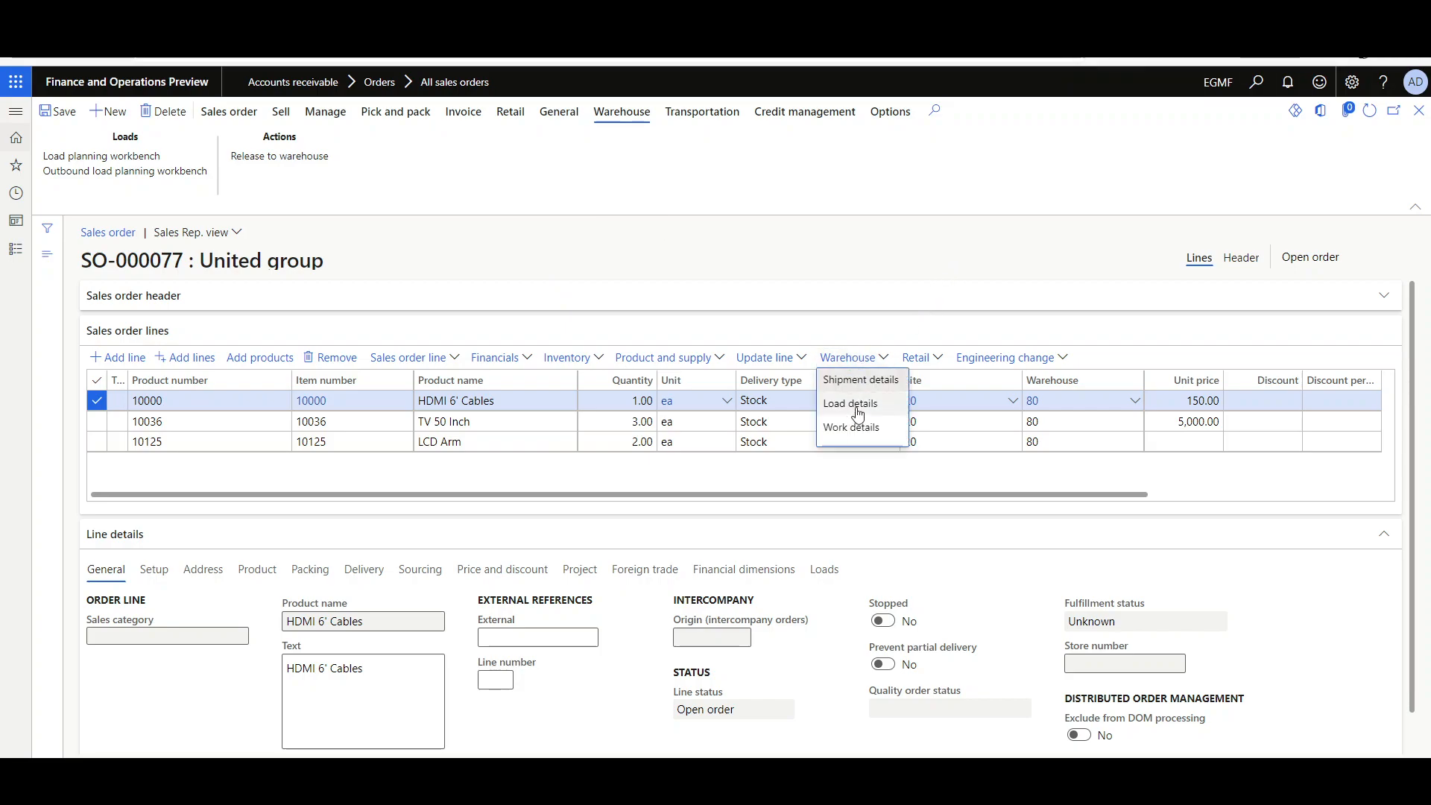
{"action": "left_click", "coordinate": [852, 430]}
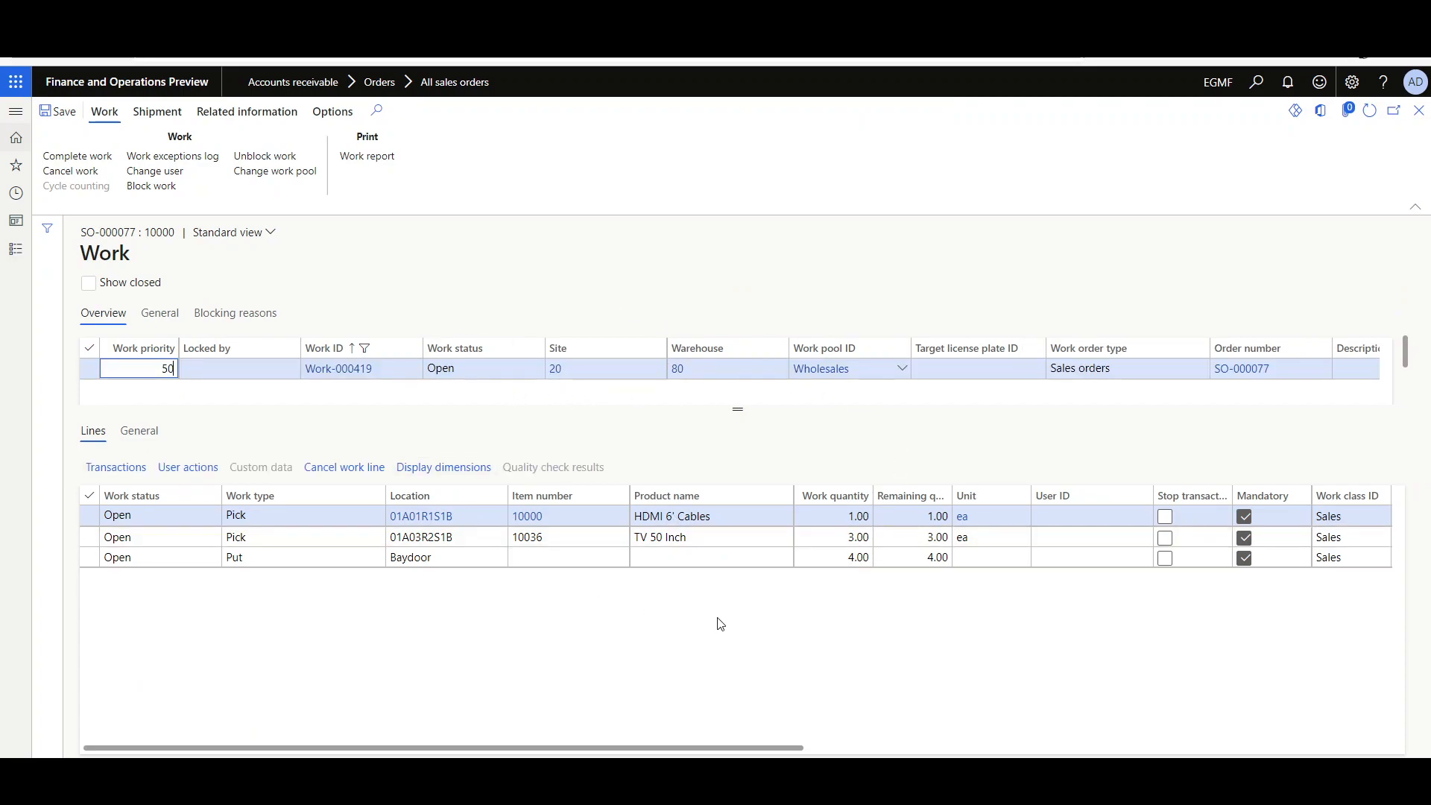
{"action": "key", "text": "Escape"}
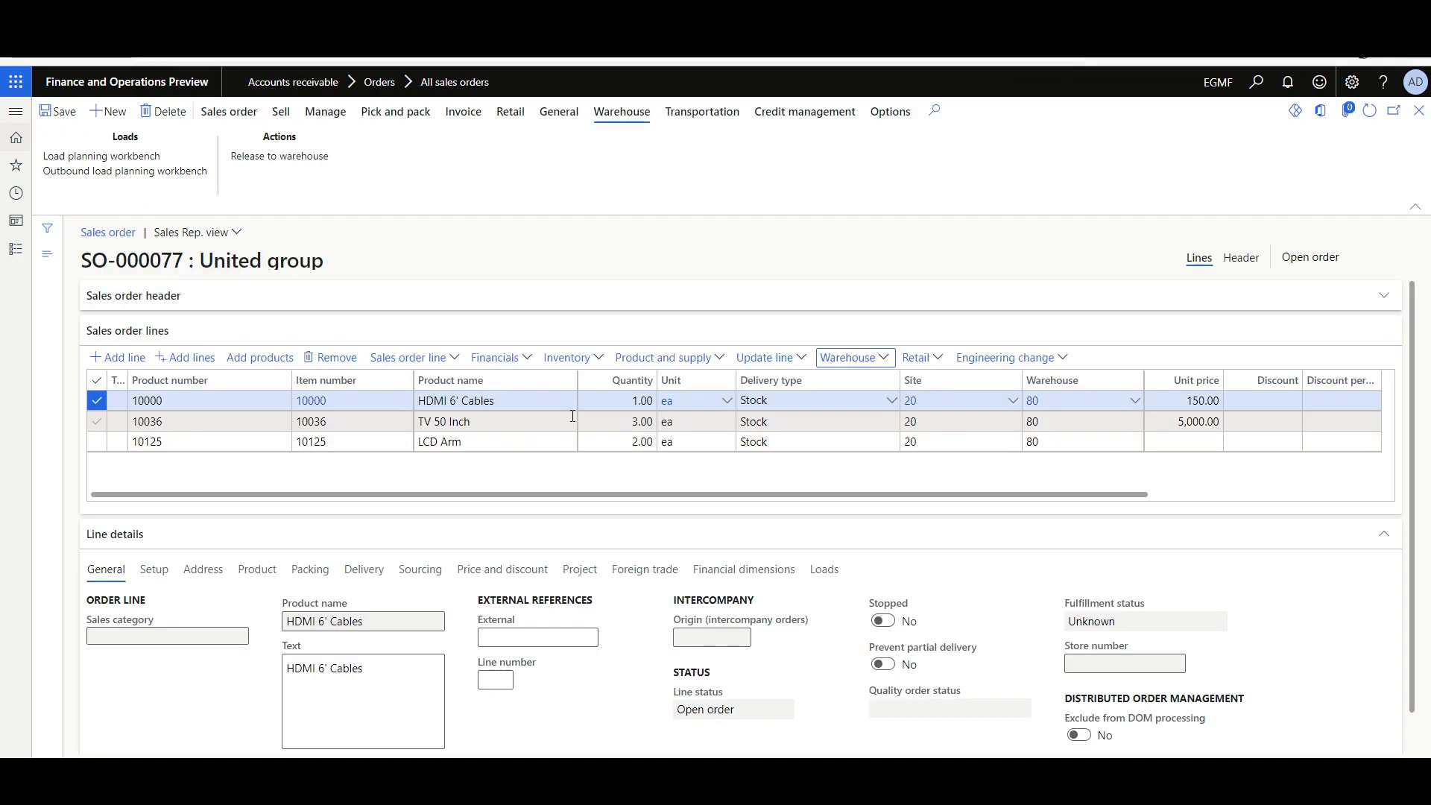
{"action": "left_click", "coordinate": [544, 441]}
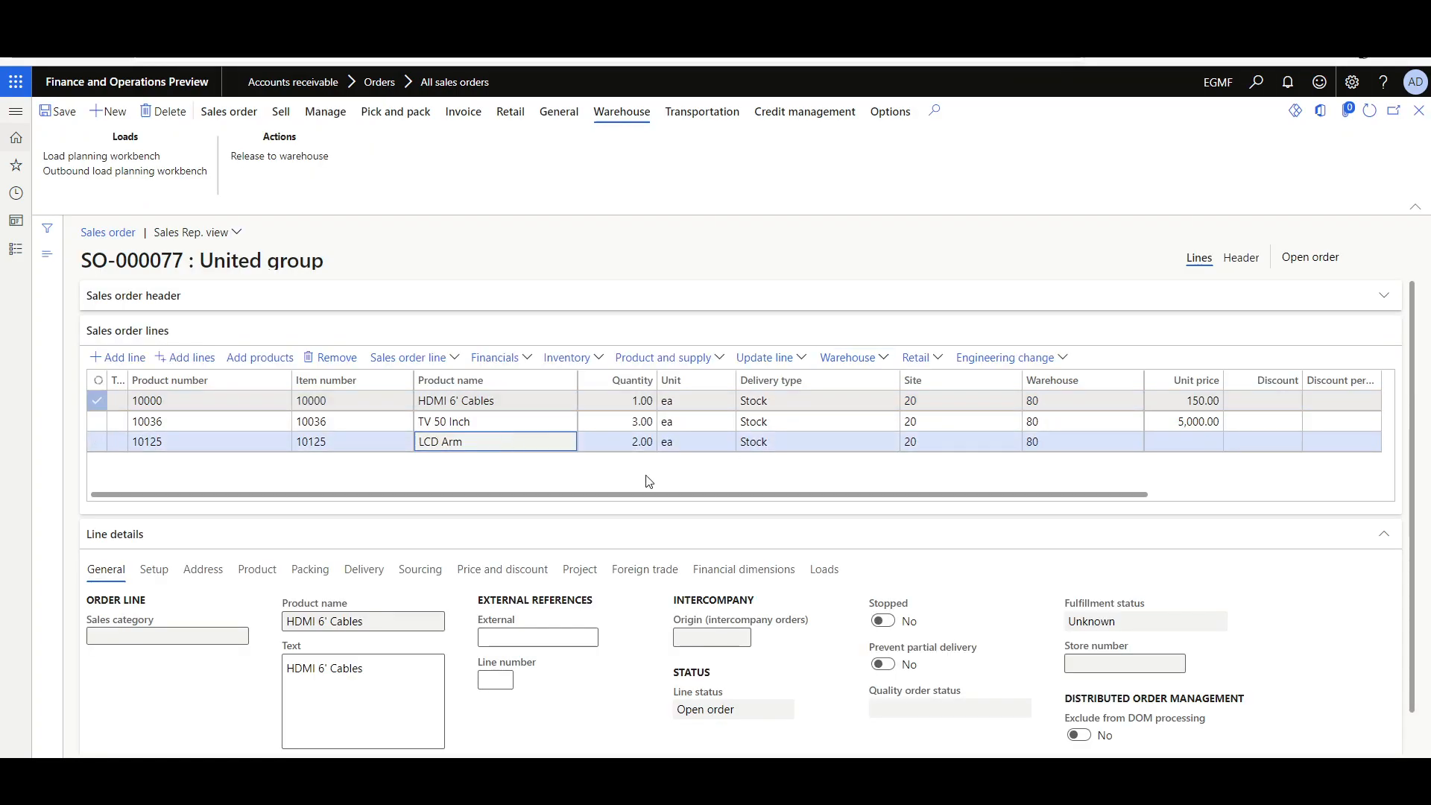
{"action": "left_click", "coordinate": [852, 360]}
{"action": "left_click", "coordinate": [855, 428]}
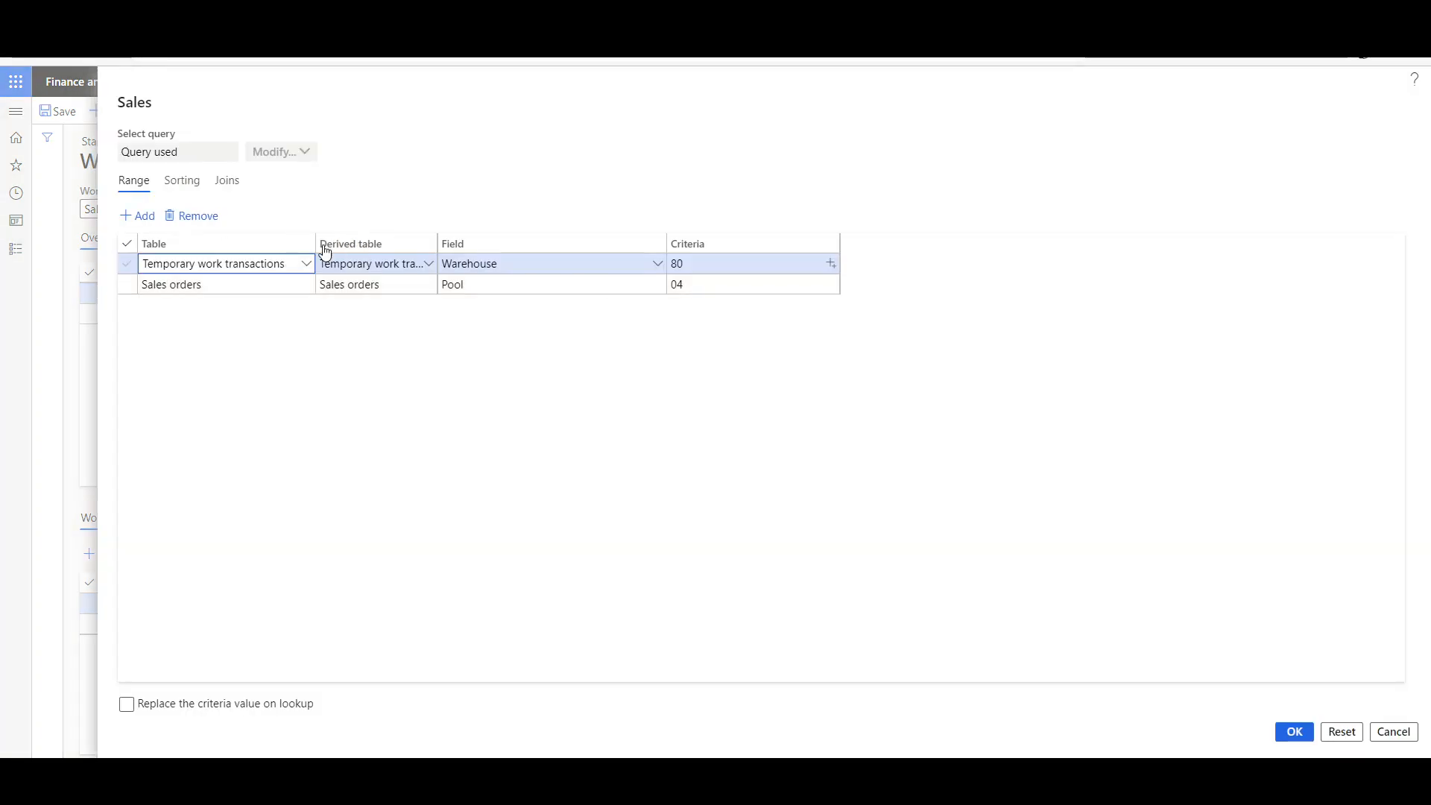
Add an ascending sort on the Shipment ID field of Temporary work transactions to the sales work template query.
{"action": "left_click", "coordinate": [182, 181]}
{"action": "left_click", "coordinate": [154, 219]}
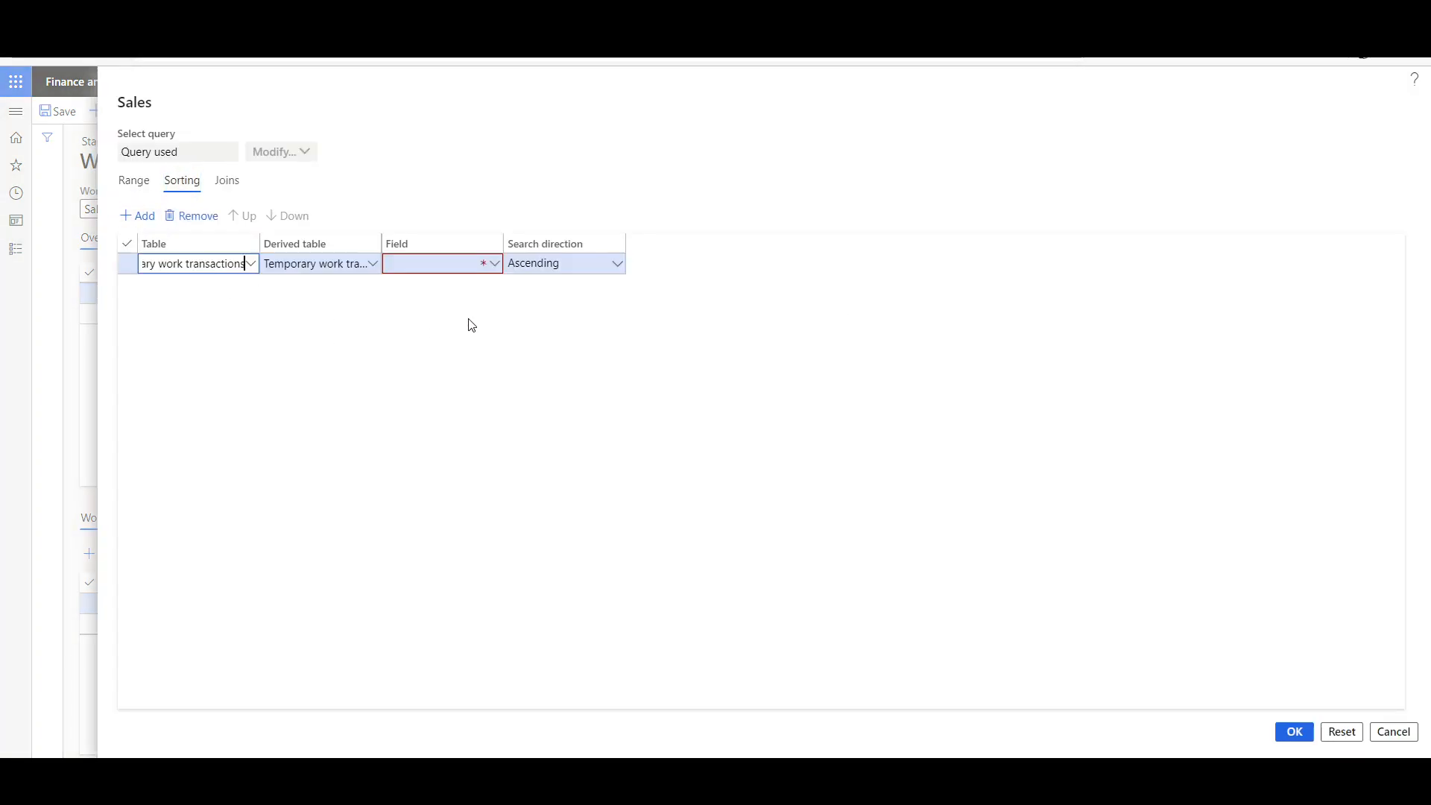
{"action": "left_click", "coordinate": [494, 263]}
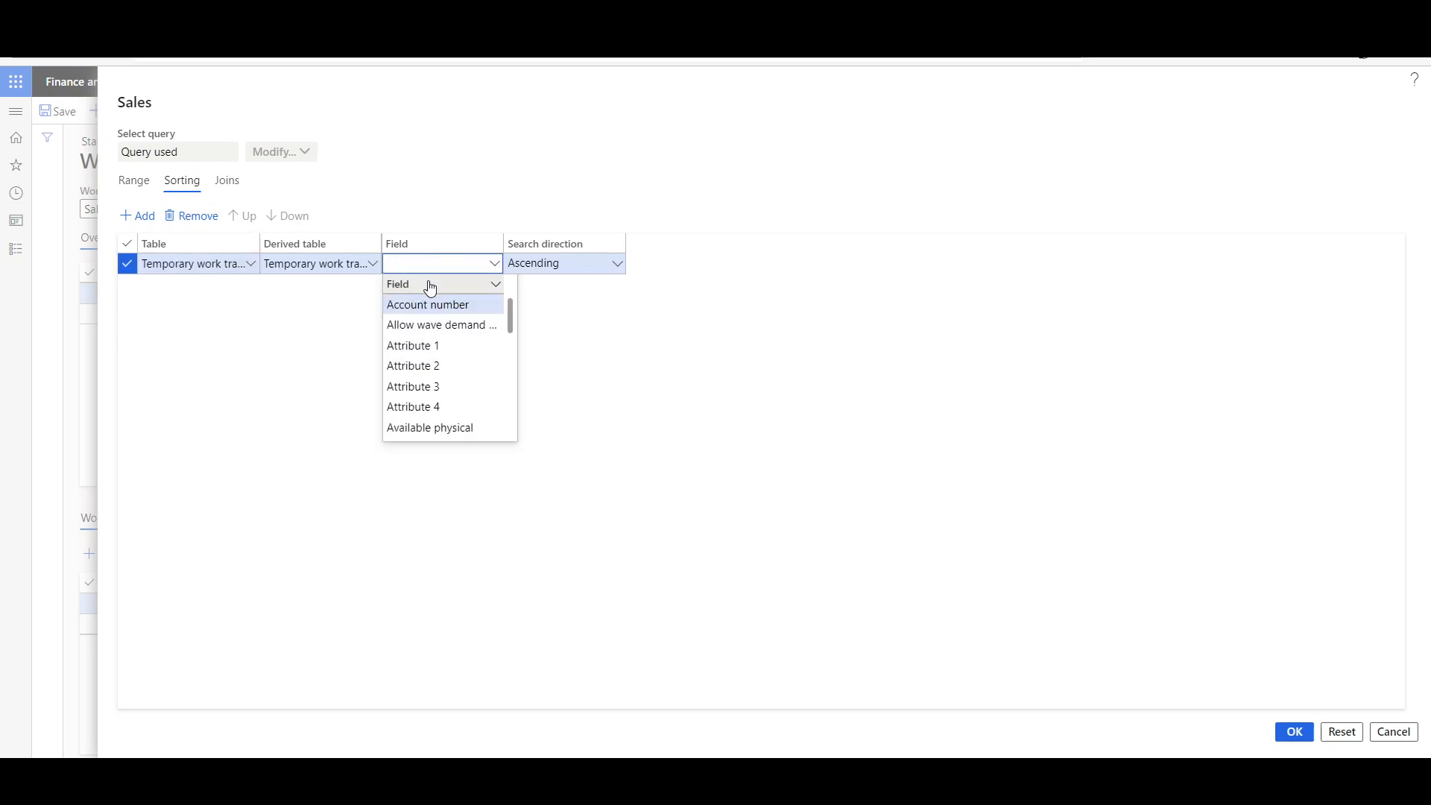
{"action": "left_click", "coordinate": [430, 288]}
{"action": "type", "text": "shipment"}
{"action": "key", "text": "Return"}
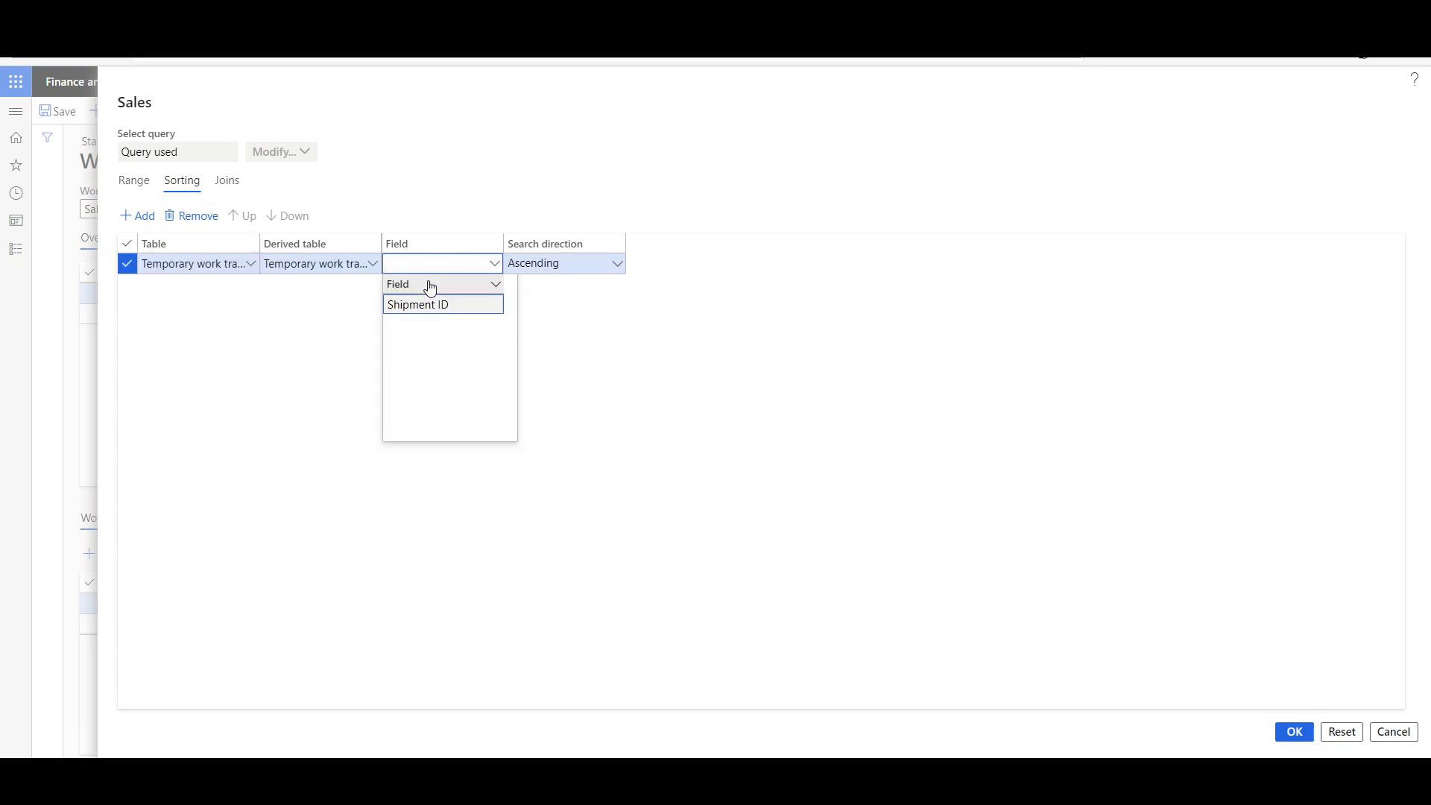
{"action": "left_click", "coordinate": [432, 302]}
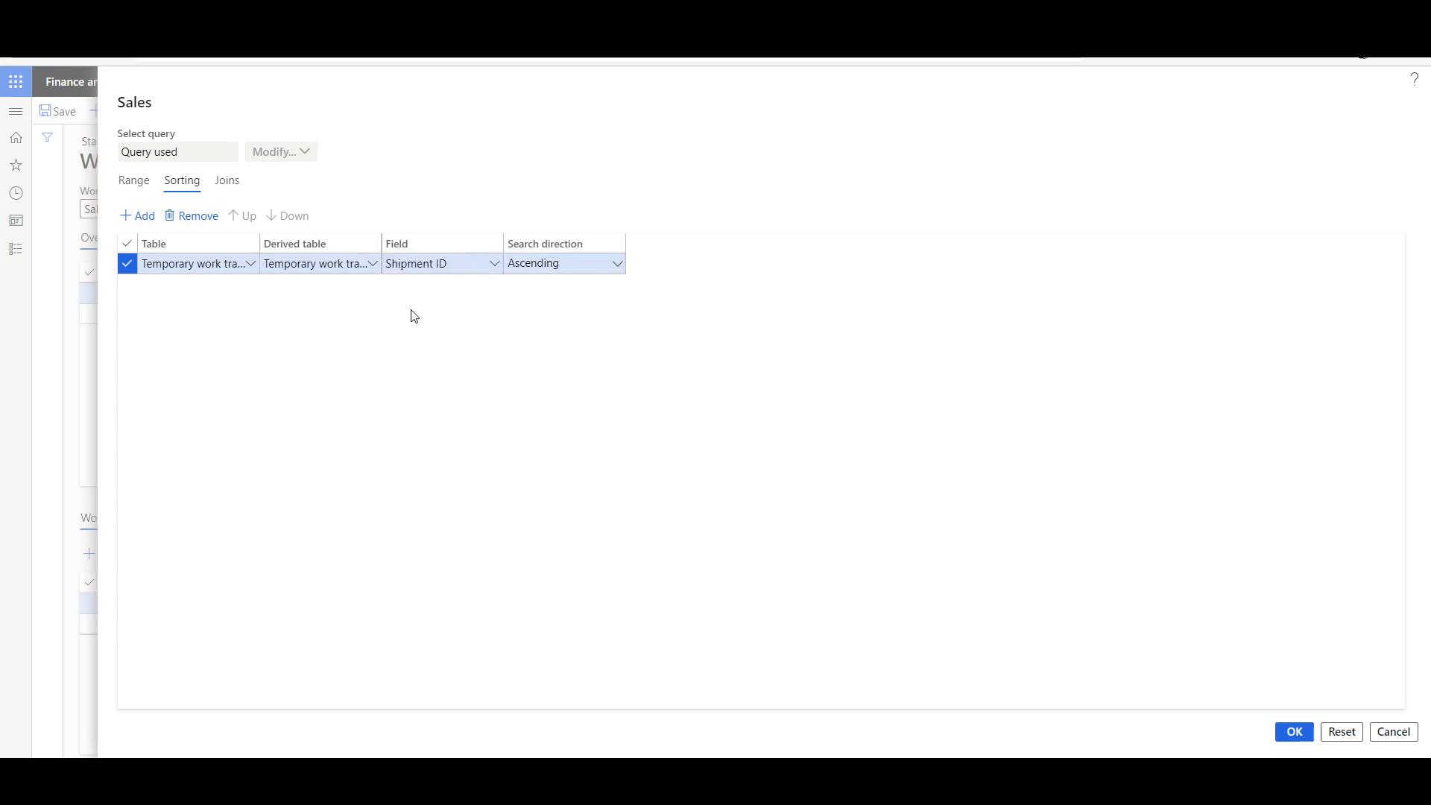
Add a second ascending sort on Location, apply and confirm the query change, and open the template's work header breaks.
{"action": "key", "text": "Down"}
{"action": "key", "text": "Tab"}
{"action": "key", "text": "Tab"}
{"action": "left_click", "coordinate": [456, 283]}
{"action": "left_click", "coordinate": [443, 307]}
{"action": "type", "text": "location"}
{"action": "key", "text": "Return"}
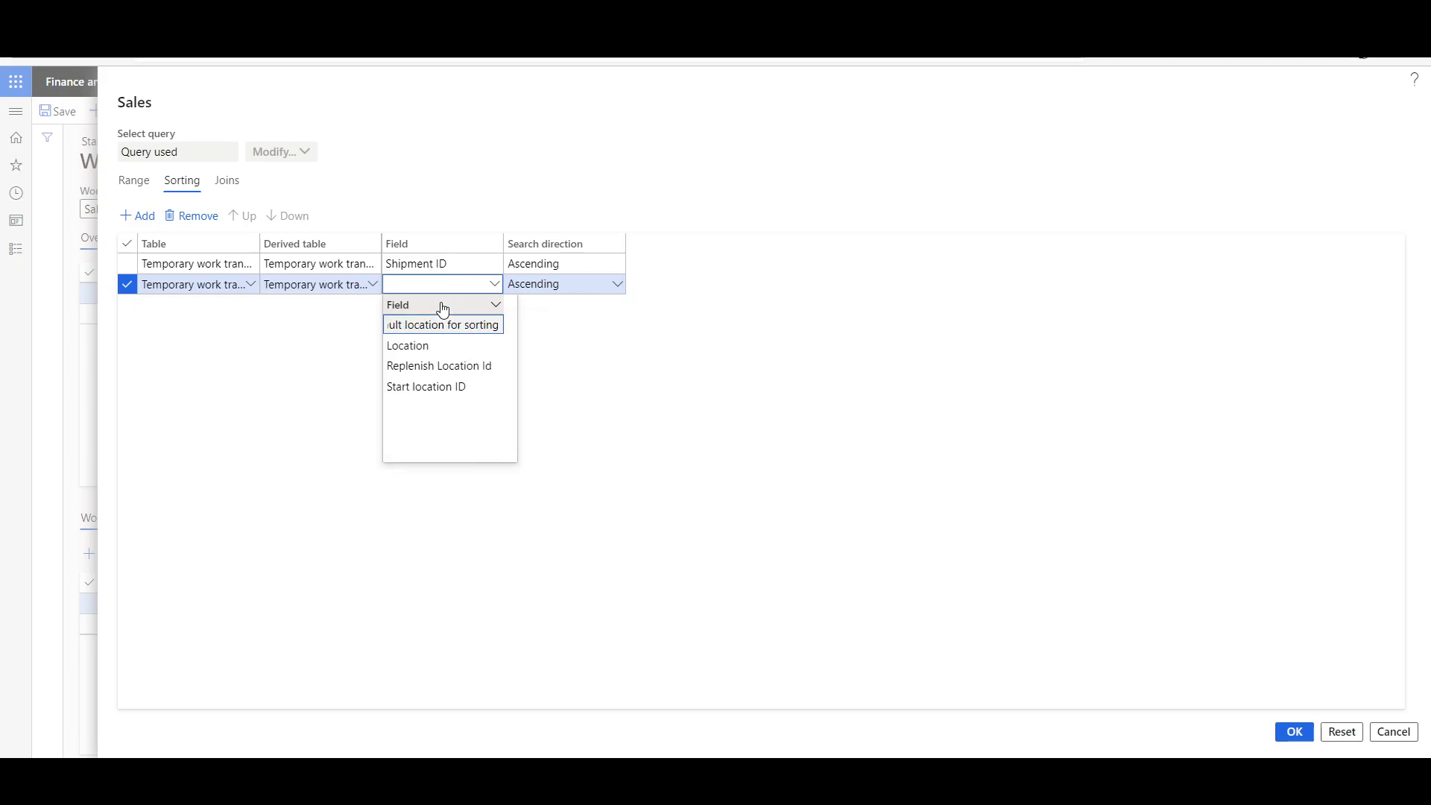
{"action": "key", "text": "Down"}
{"action": "key", "text": "Return"}
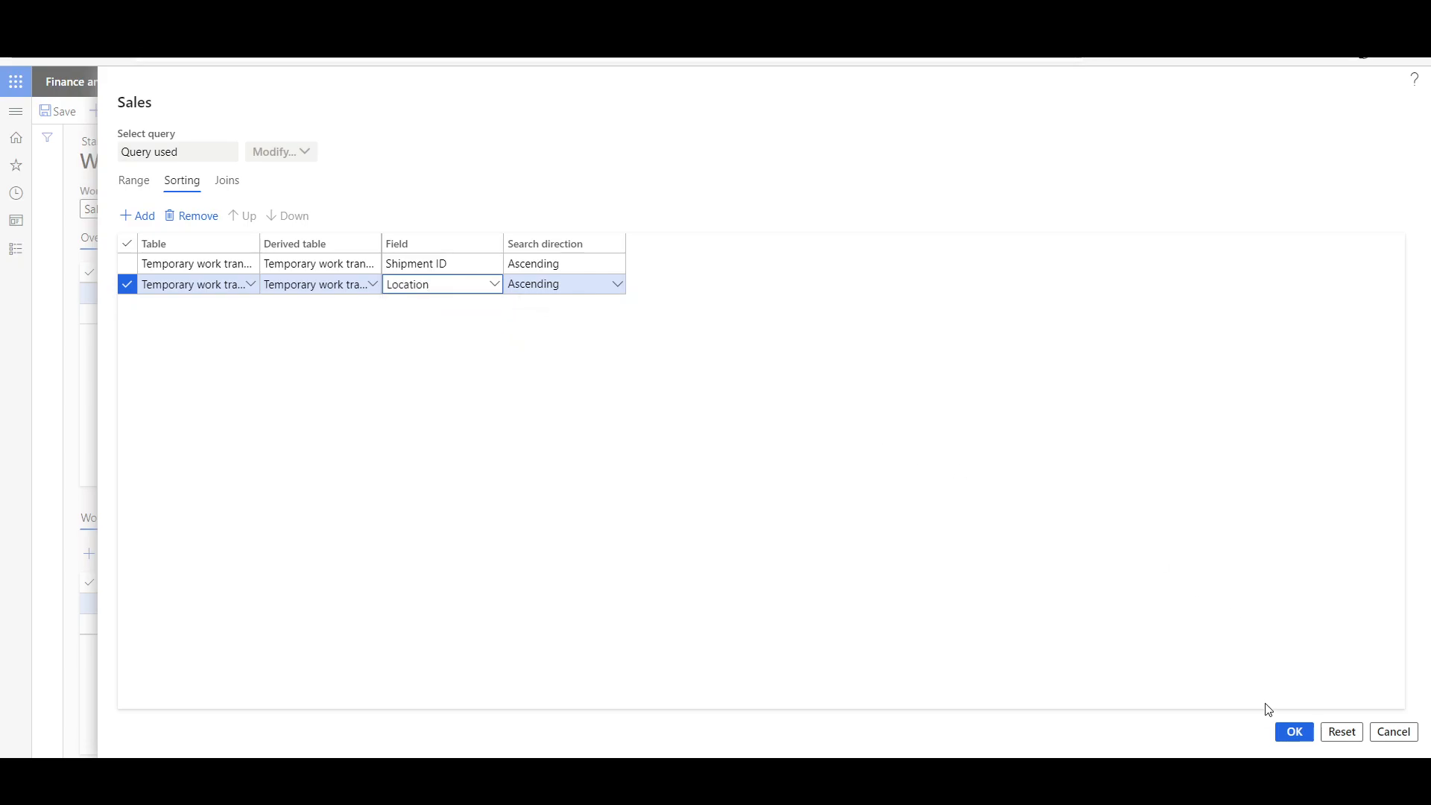
{"action": "left_click", "coordinate": [1294, 732]}
{"action": "left_click", "coordinate": [877, 391]}
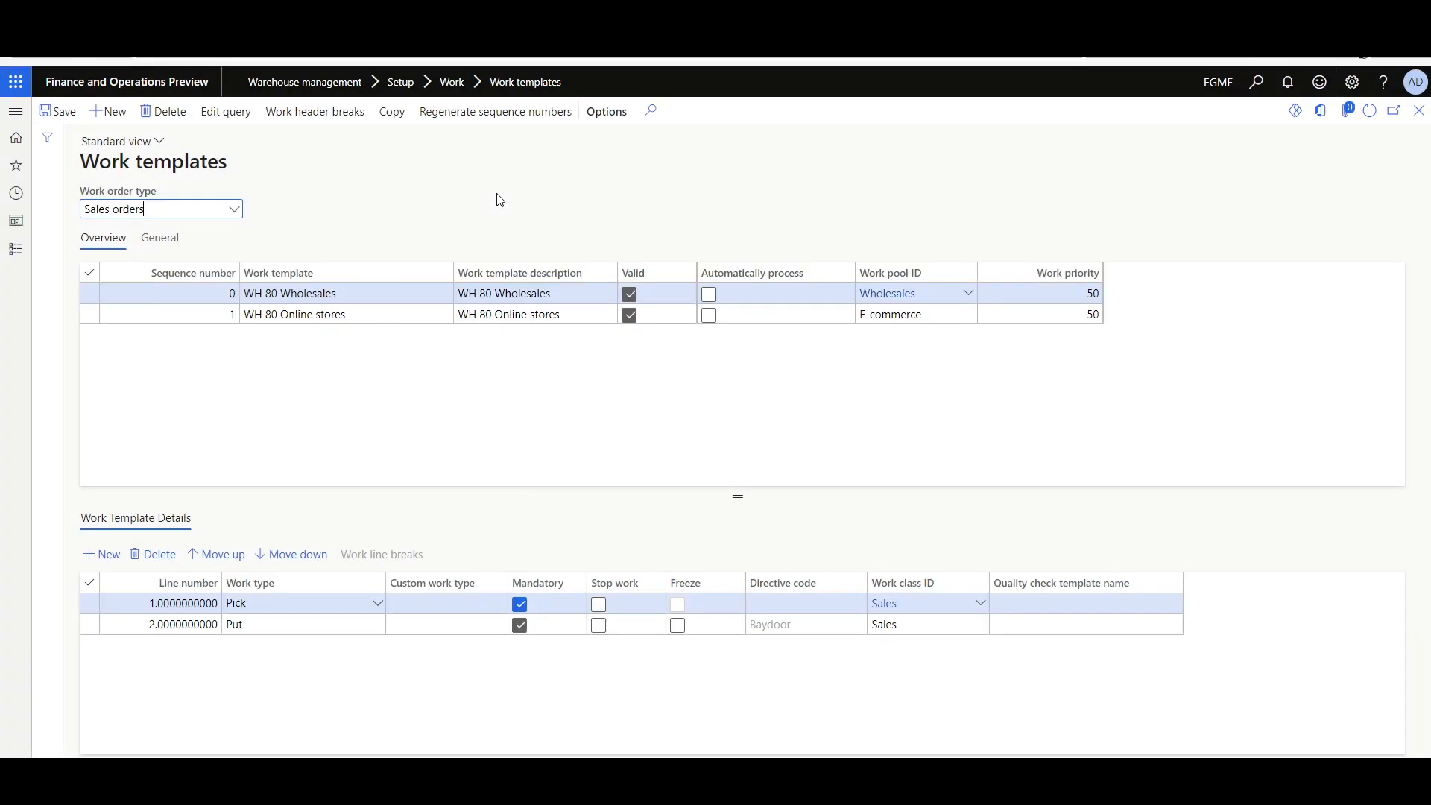
{"action": "left_click", "coordinate": [341, 112]}
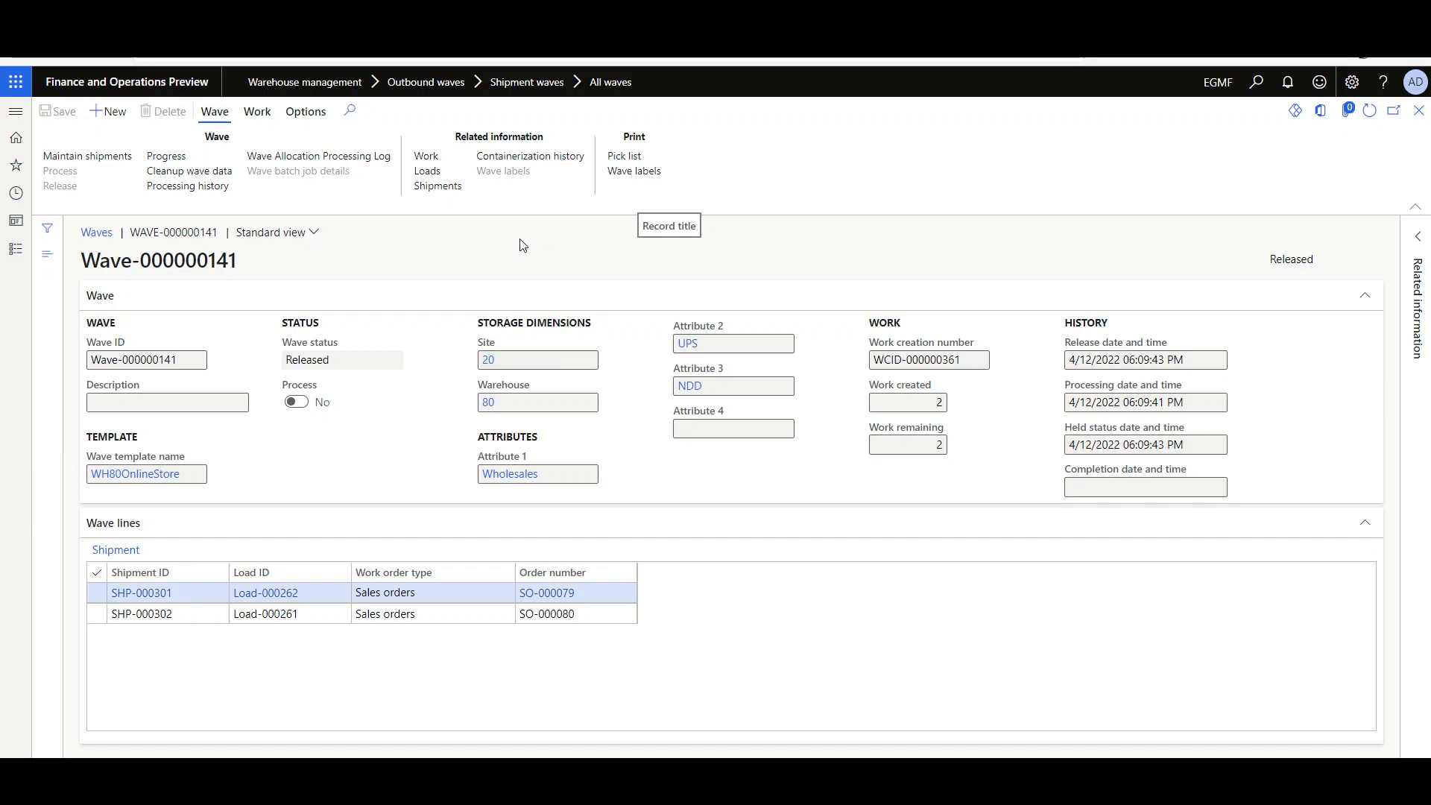
Open the work created for Wave-000000141 and compare the lines, load and shipment details of its two sales order work headers.
{"action": "left_click", "coordinate": [426, 155]}
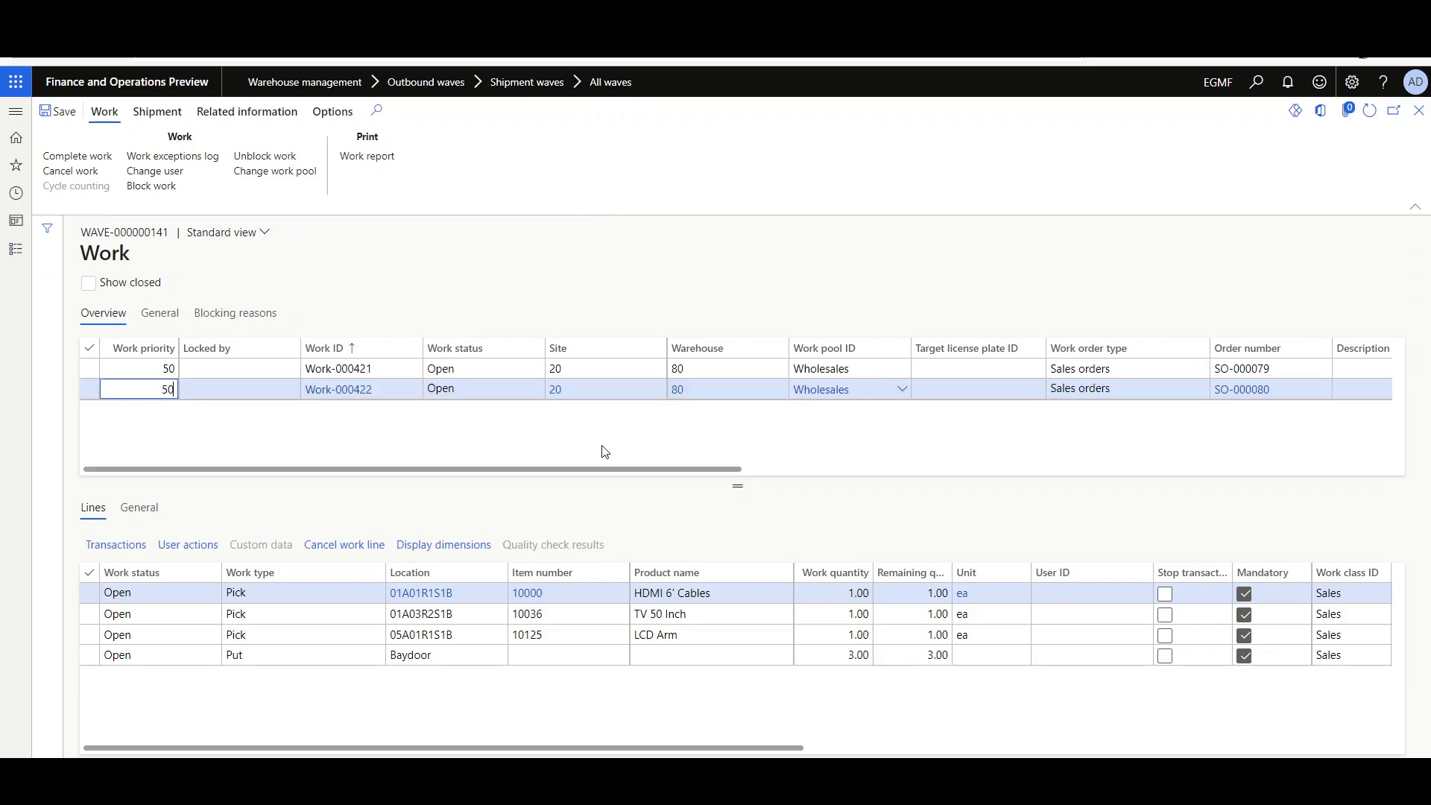
{"action": "left_click", "coordinate": [487, 373]}
{"action": "left_click_drag", "start_coordinate": [638, 469], "coordinate": [847, 471]}
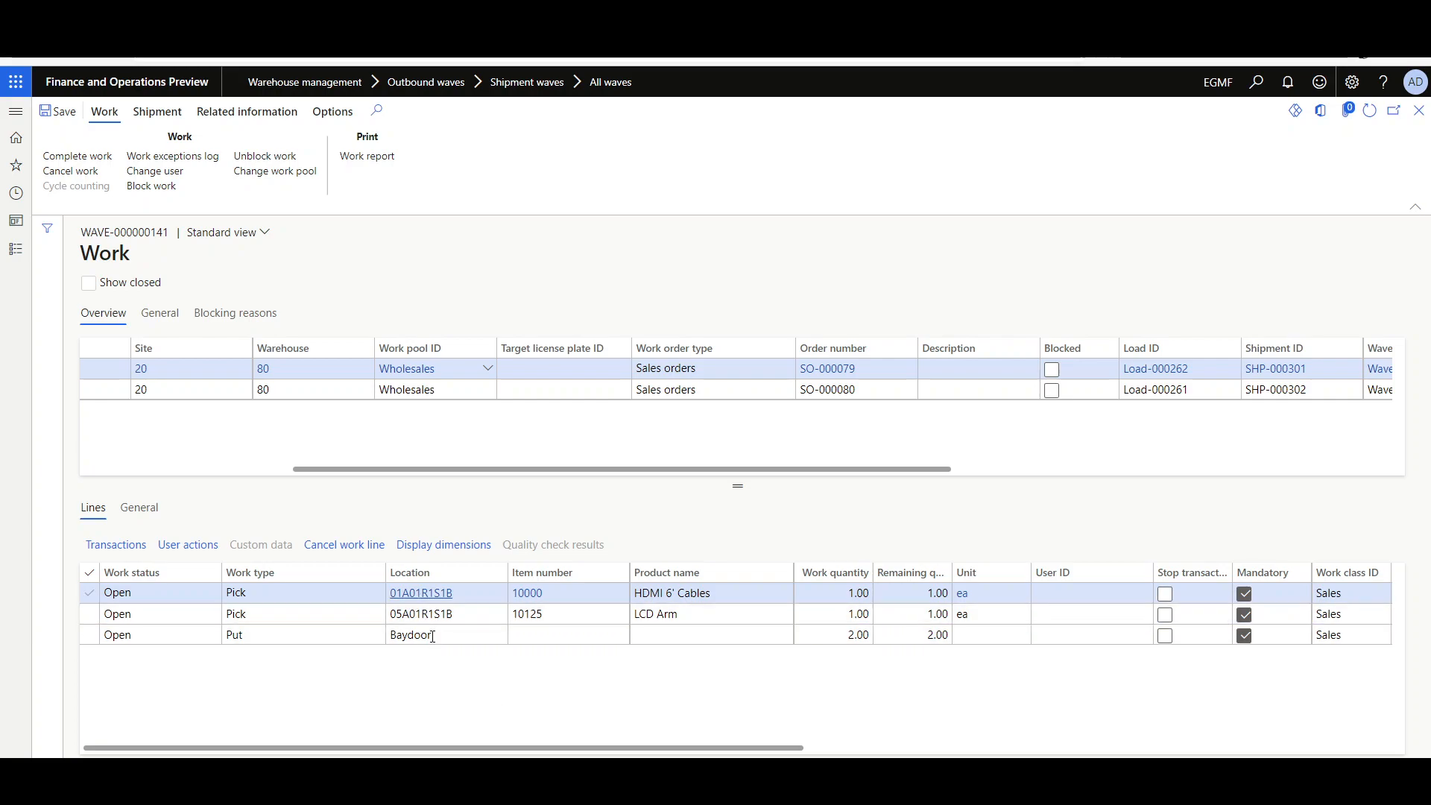
{"action": "left_click", "coordinate": [477, 389]}
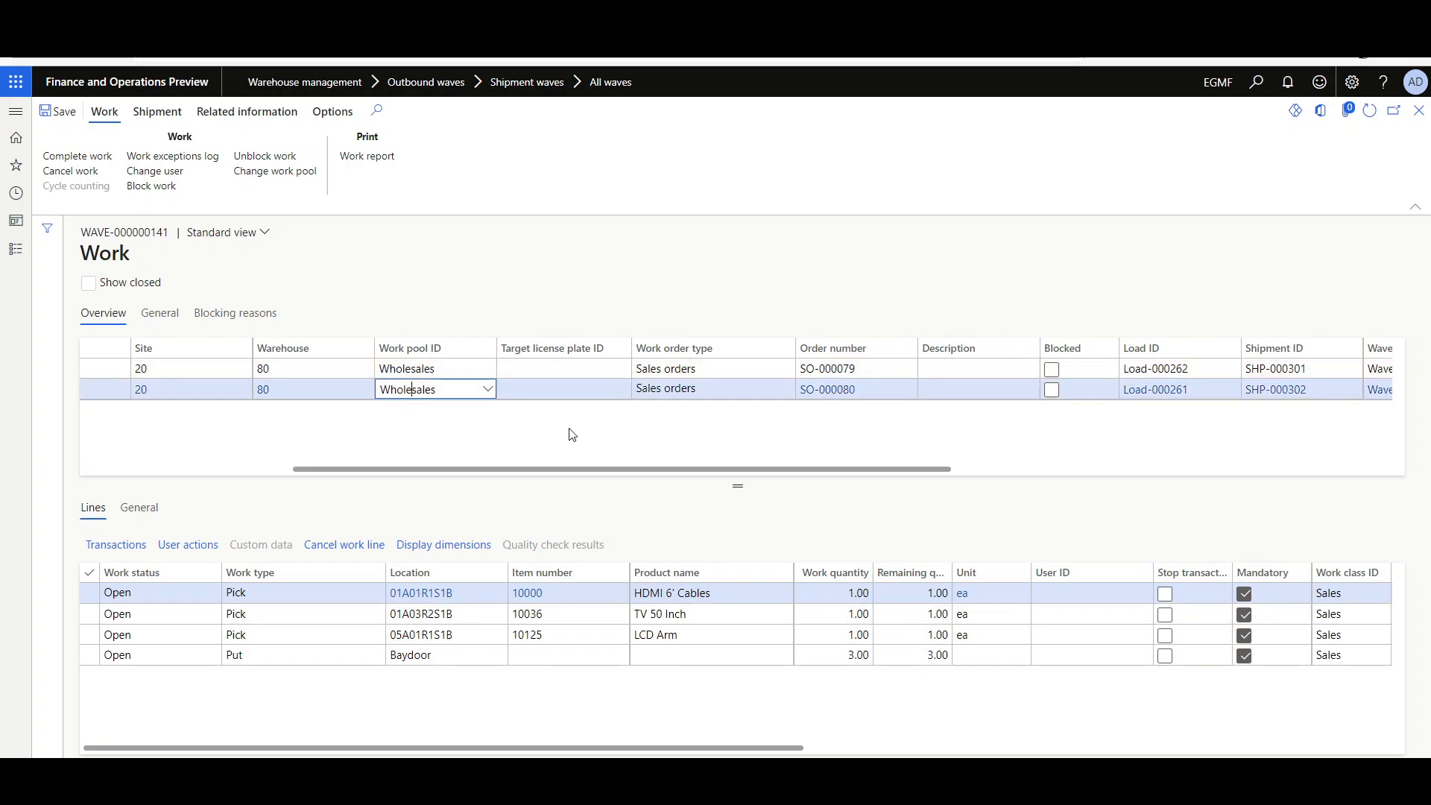
{"action": "left_click_drag", "start_coordinate": [564, 470], "coordinate": [643, 469]}
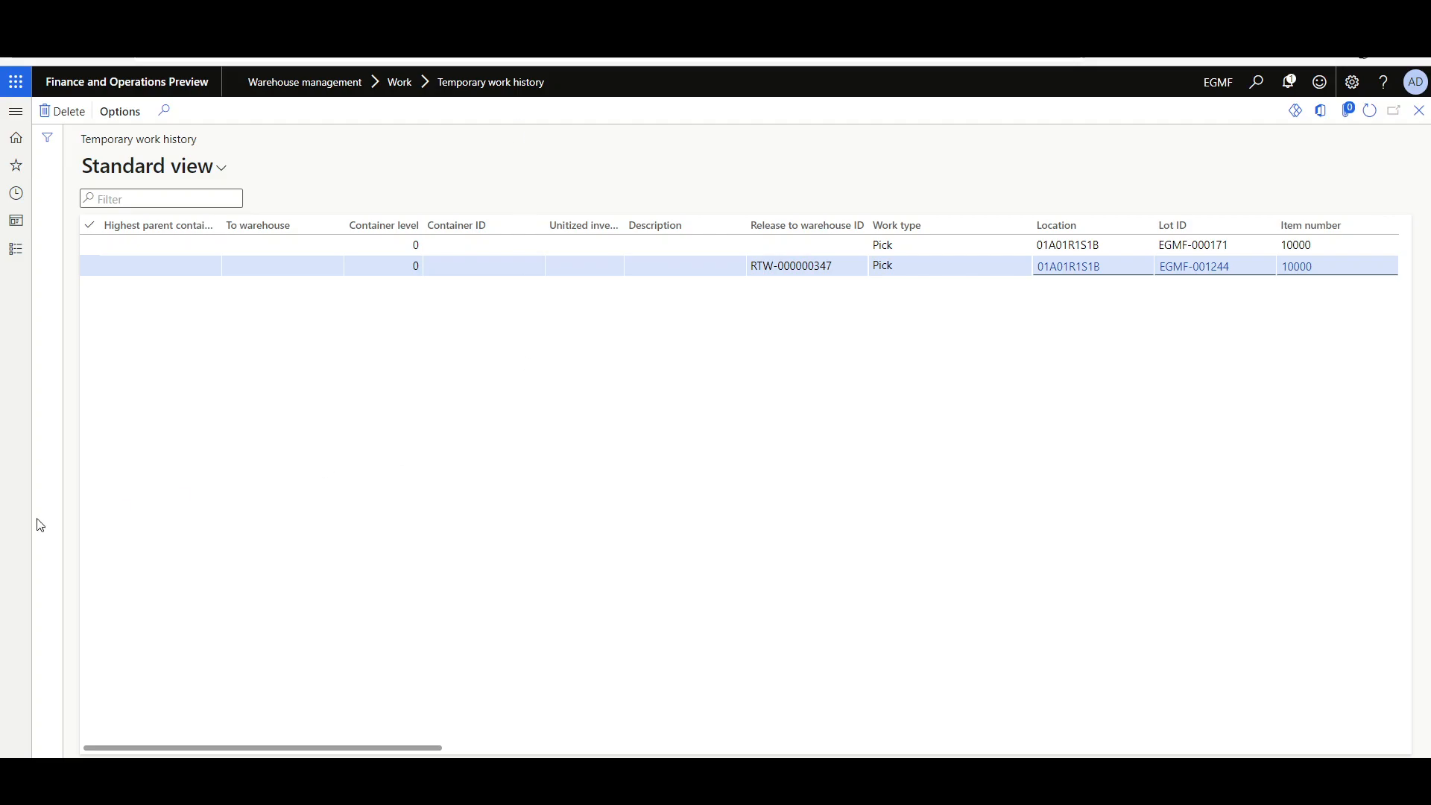
Switch to the warehouse management parameters and examine the work creation history log and unregister receipt settings under Work.
{"action": "key", "text": "ctrl+Tab"}
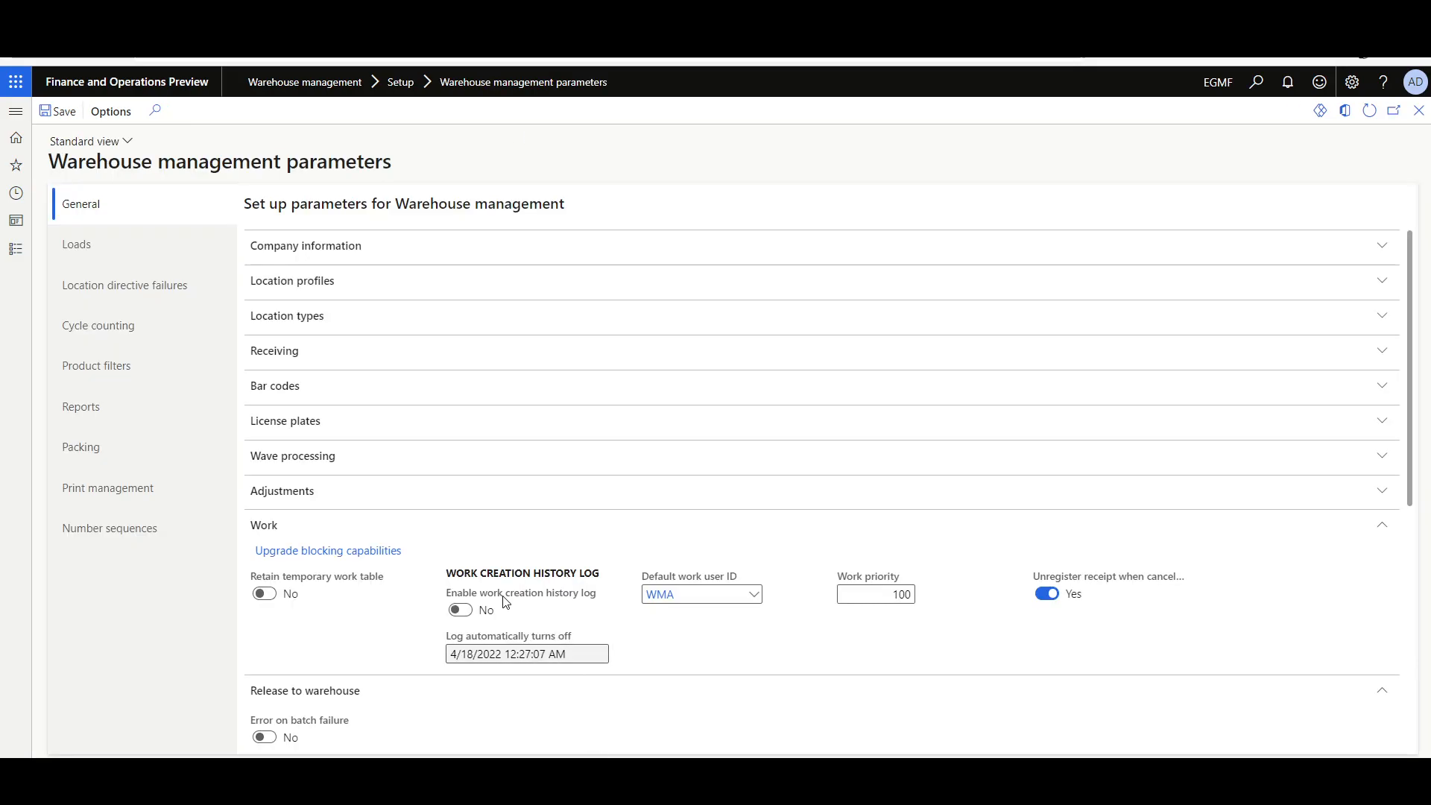
{"action": "mouse_move", "coordinate": [506, 601]}
{"action": "mouse_move", "coordinate": [477, 645]}
{"action": "mouse_move", "coordinate": [1133, 583]}
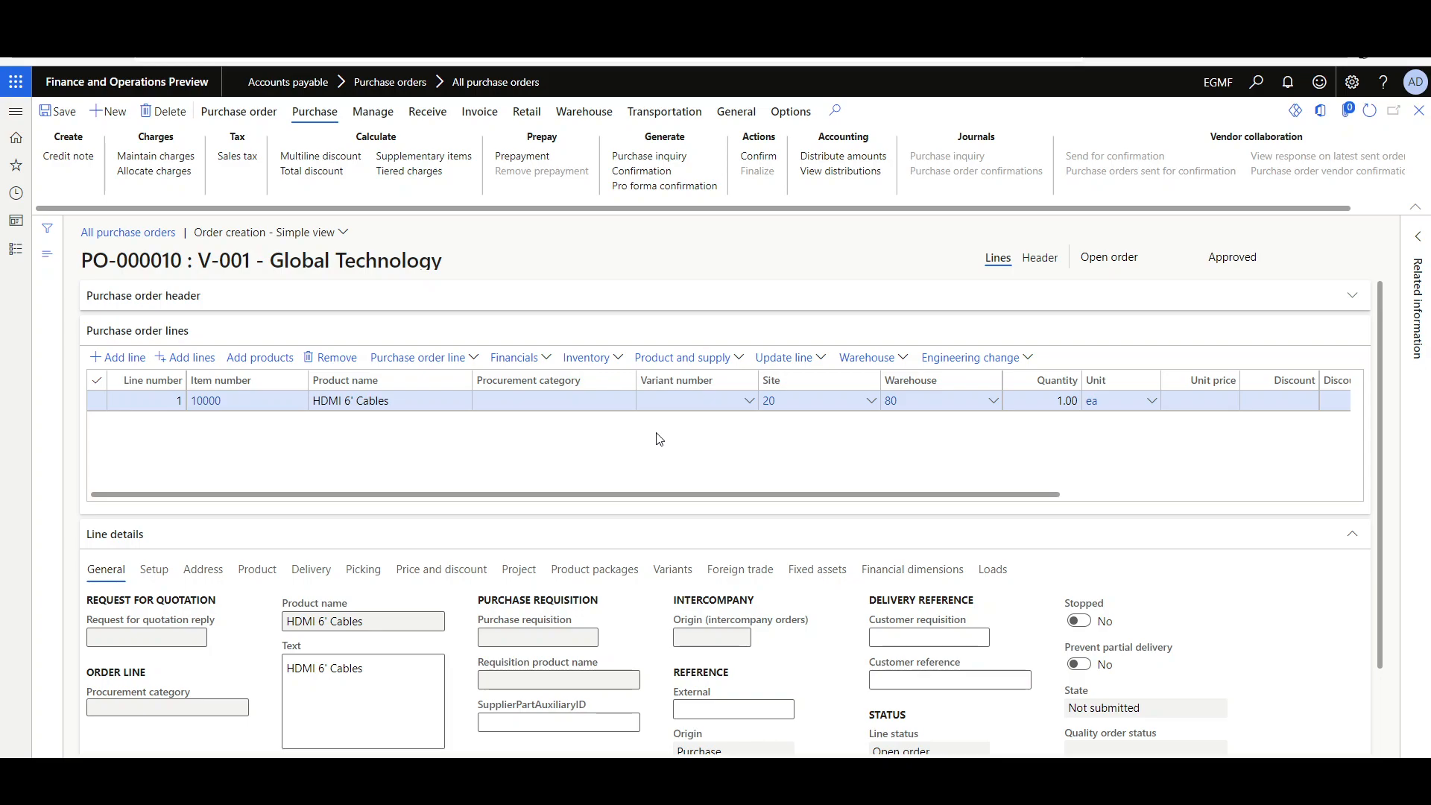
Check the inventory transactions of the purchase order's HDMI 6' Cables line and return to the order.
{"action": "left_click", "coordinate": [586, 357]}
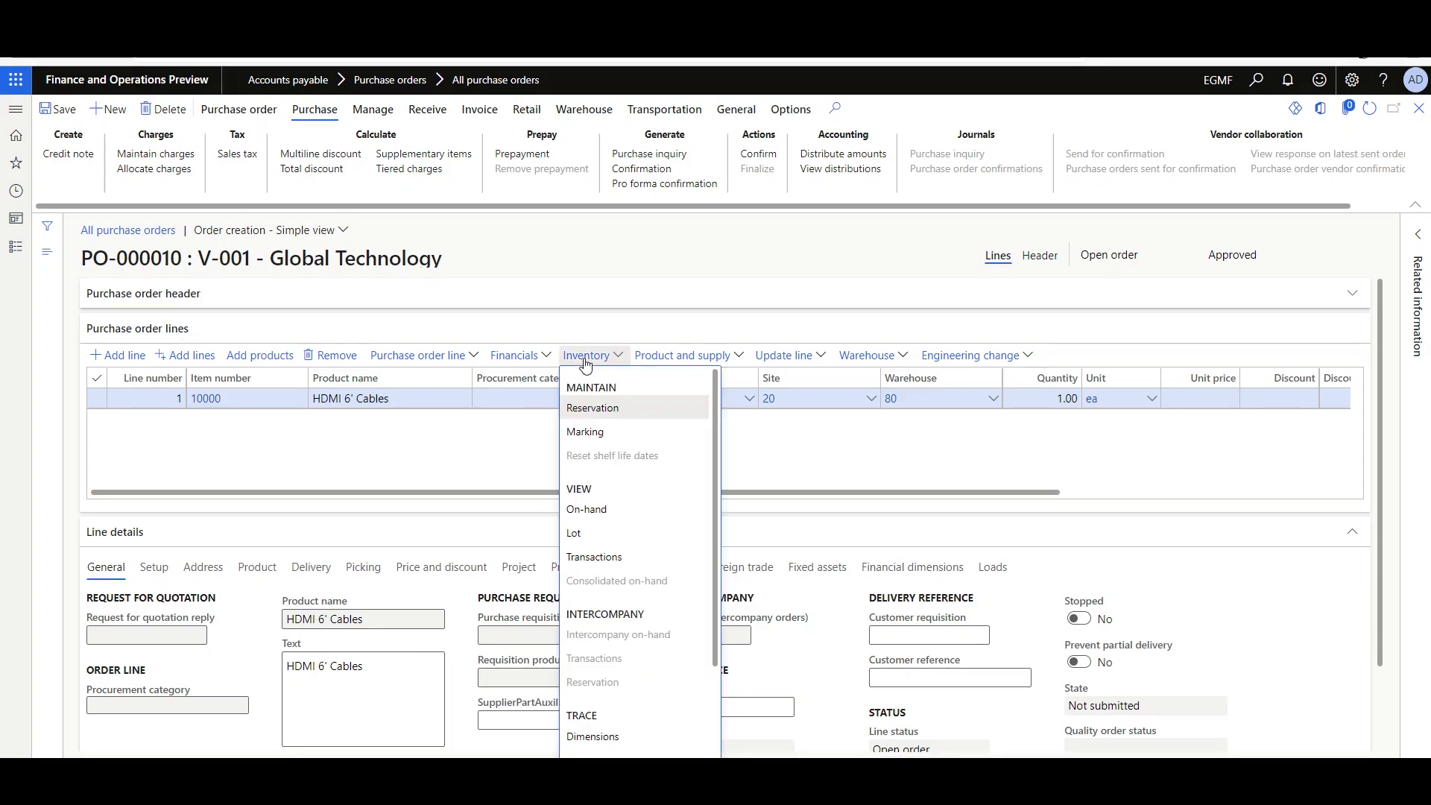
{"action": "left_click", "coordinate": [582, 559]}
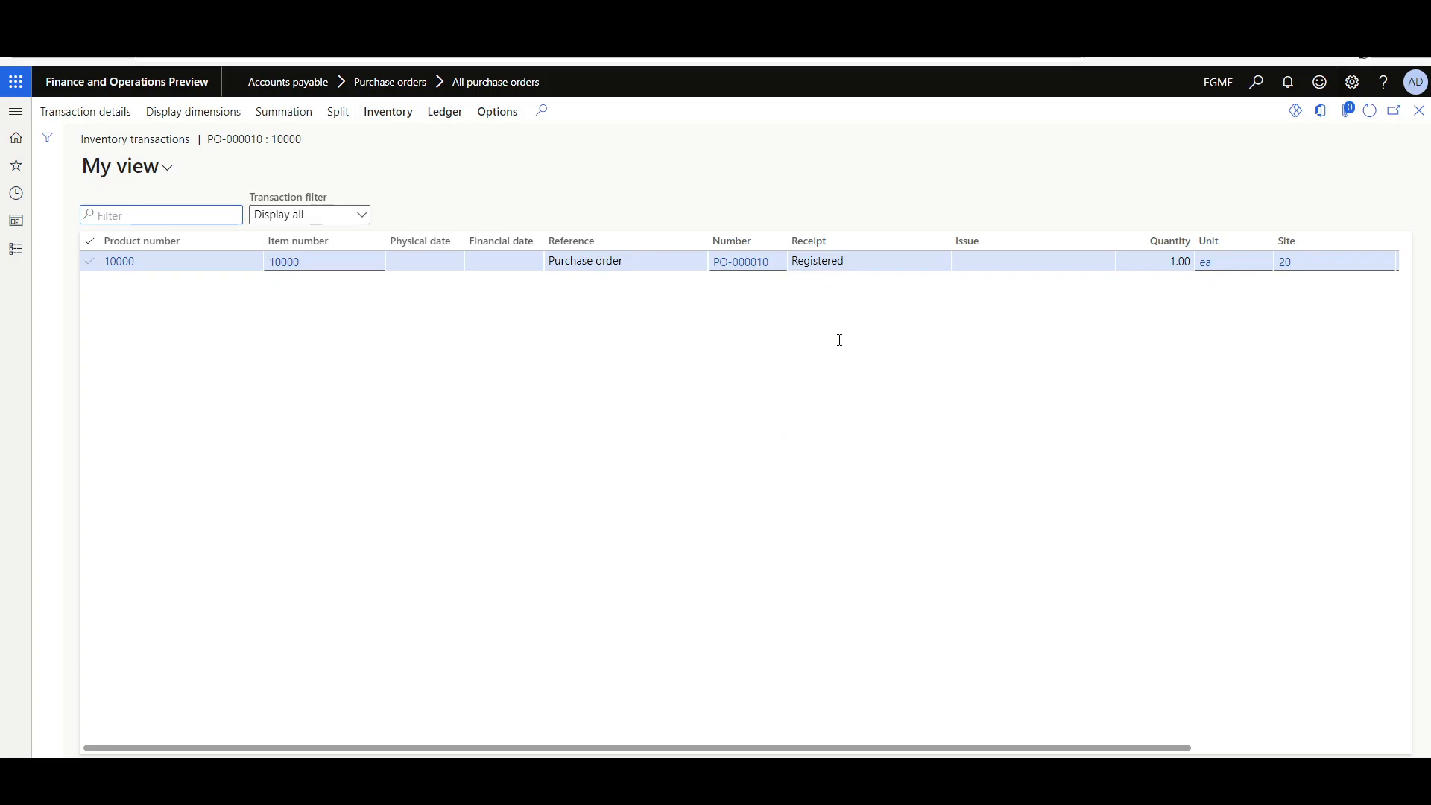
{"action": "key", "text": "Escape"}
Open the warehouse work details for the HDMI 6' Cables purchase line, cancel the open work, and return to the order.
{"action": "left_click", "coordinate": [870, 359]}
{"action": "left_click", "coordinate": [868, 404]}
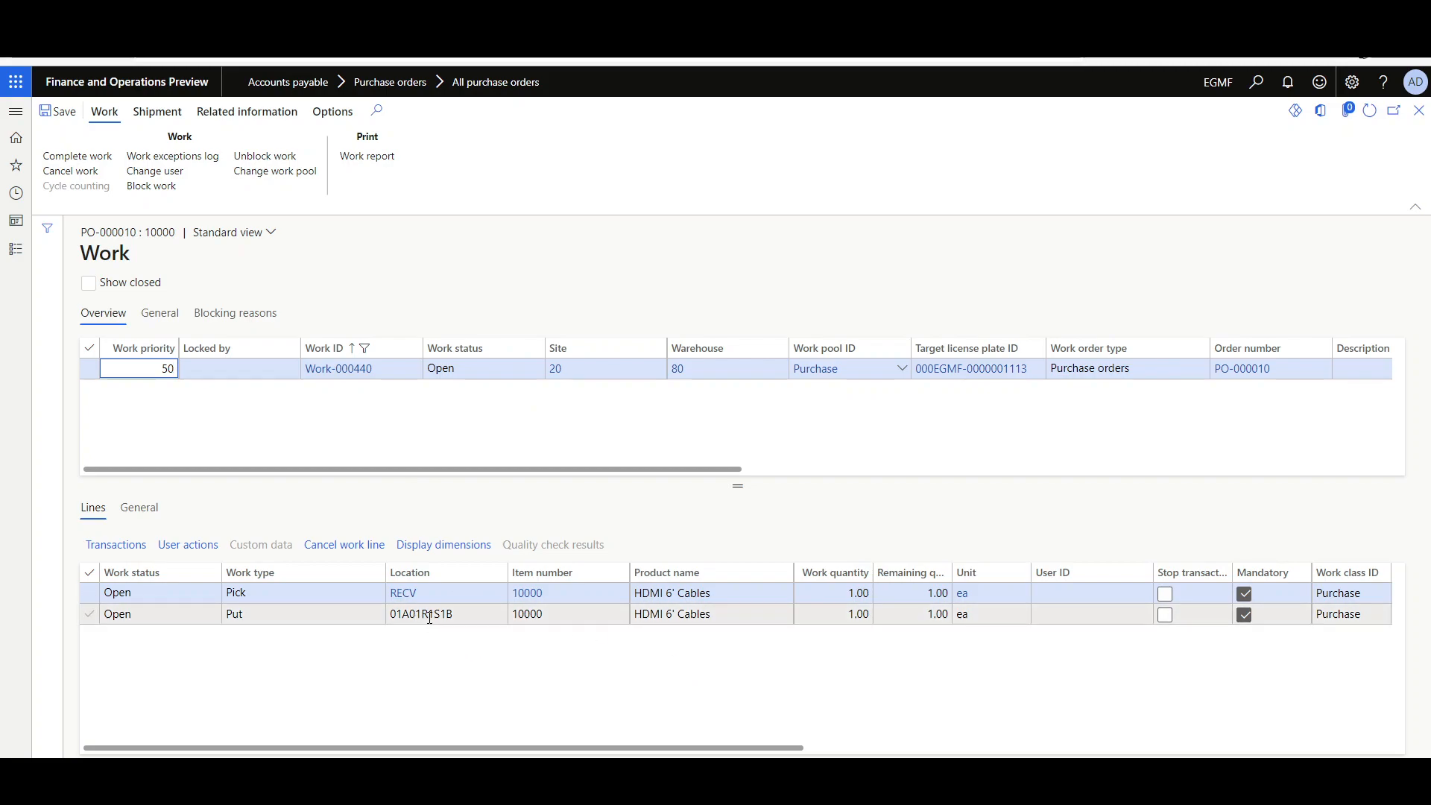
{"action": "left_click", "coordinate": [74, 172]}
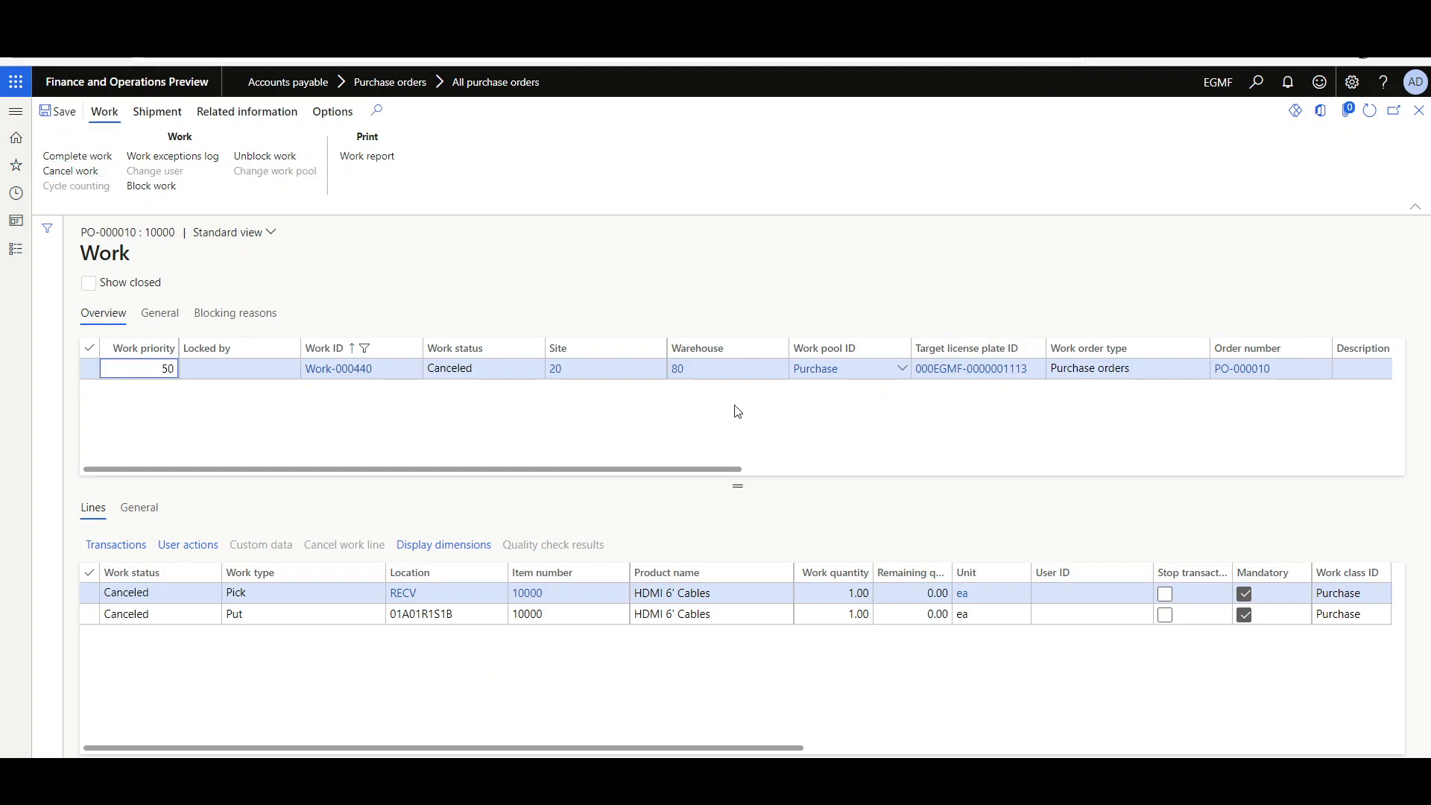
{"action": "key", "text": "Escape"}
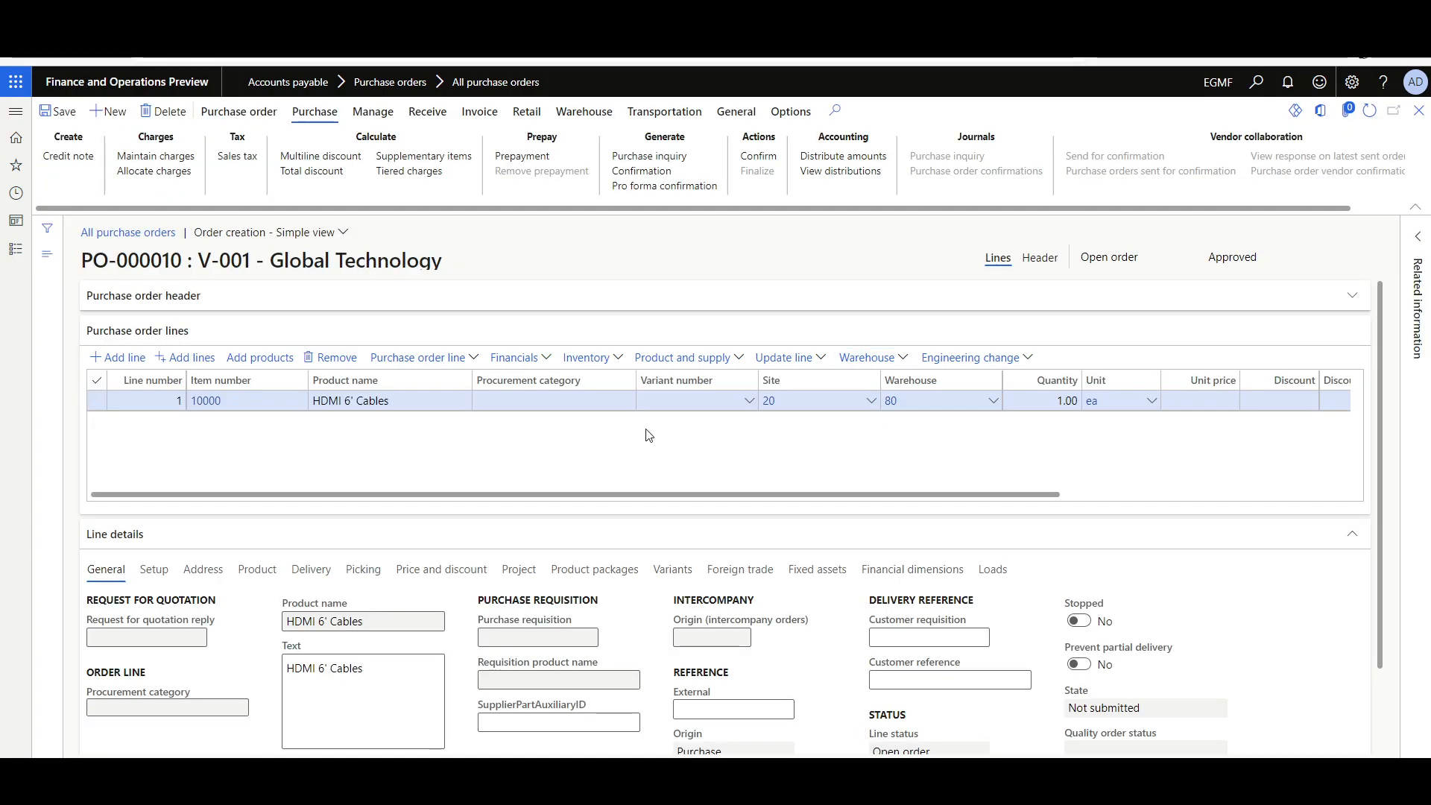
Reopen the inventory transactions of the HDMI 6' Cables purchase line to check its receipt status after the work cancellation.
{"action": "left_click", "coordinate": [582, 361]}
{"action": "left_click", "coordinate": [594, 549]}
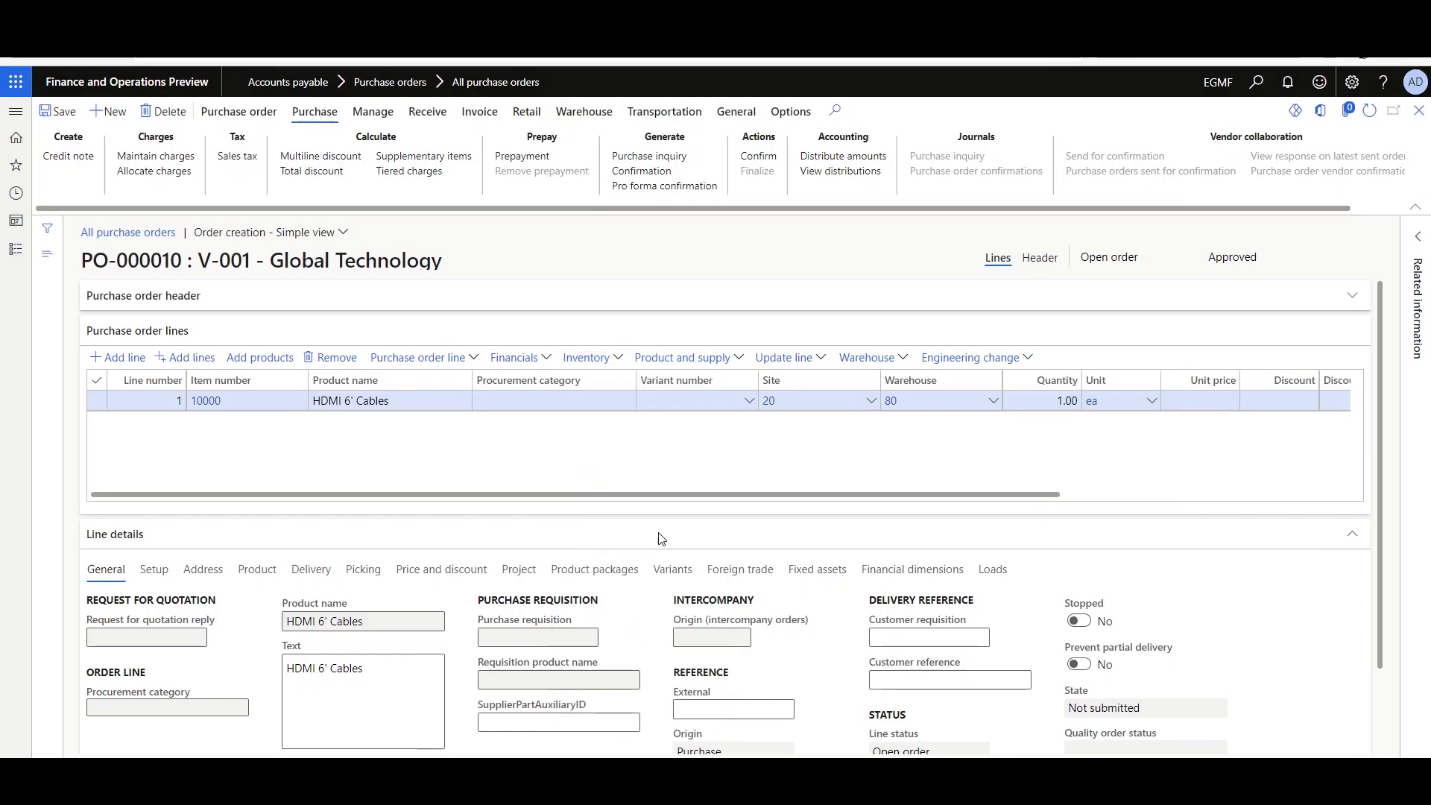